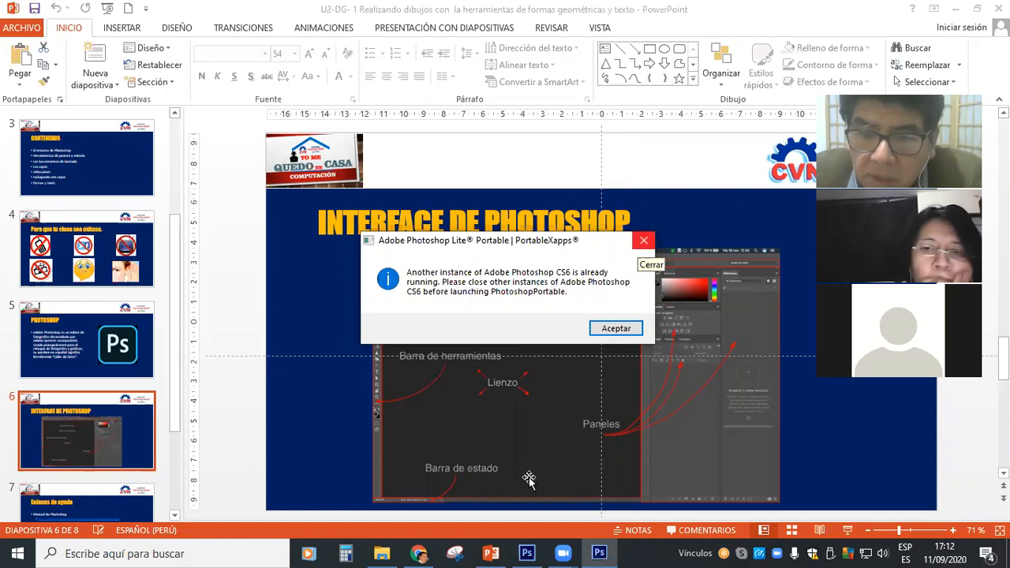
Dismiss the running-instance notice and start the slide show in PowerPoint from the "INTERFACE DE PHOTOSHOP" slide.
key("Return")
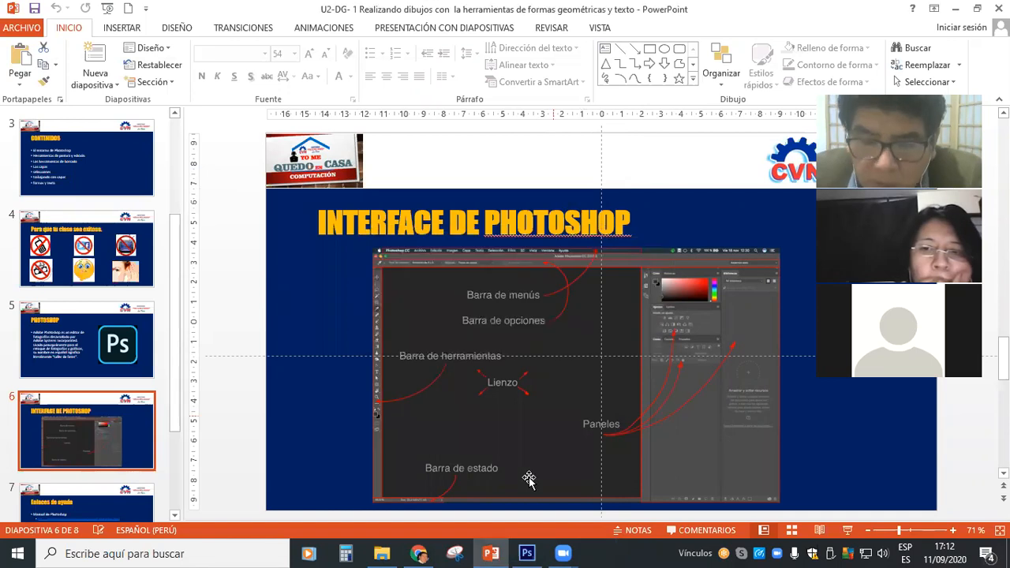
left_click(527, 552)
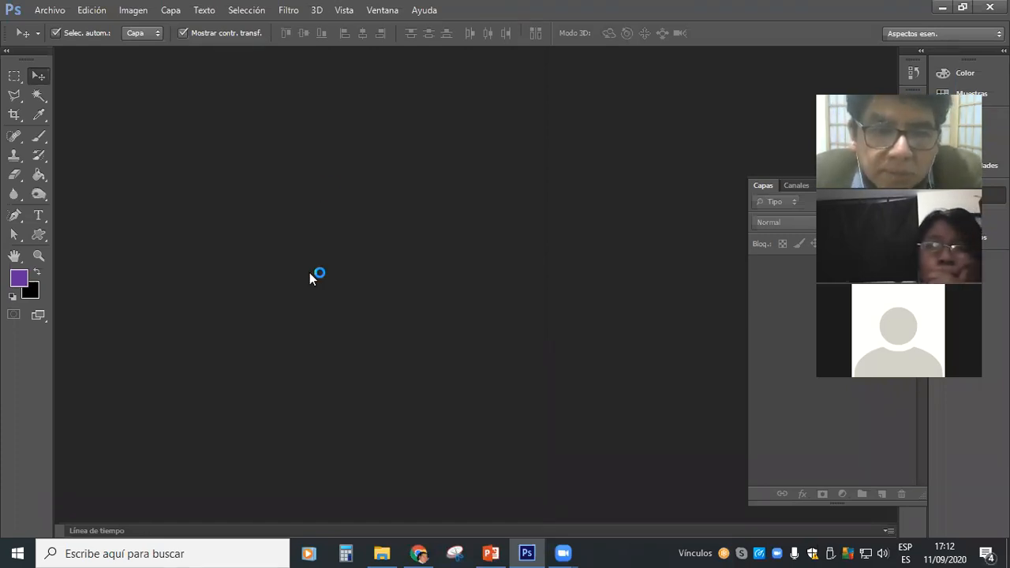
left_click(529, 552)
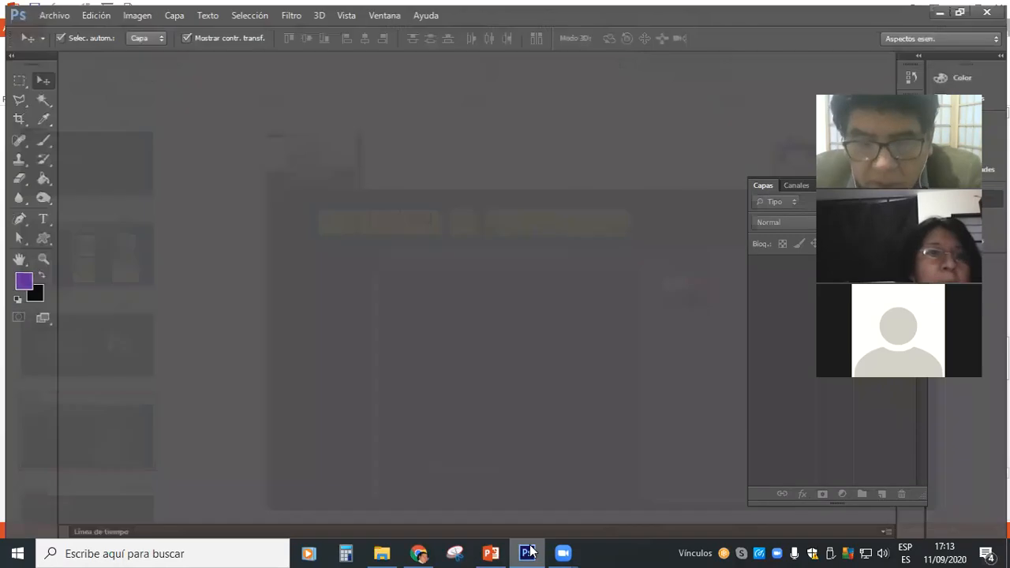
left_click(491, 553)
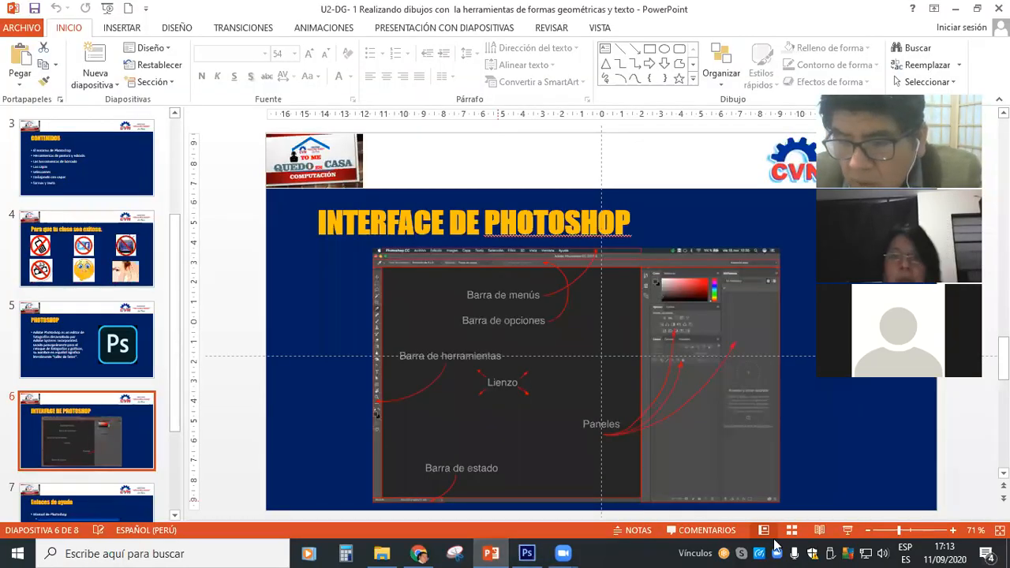
left_click(850, 531)
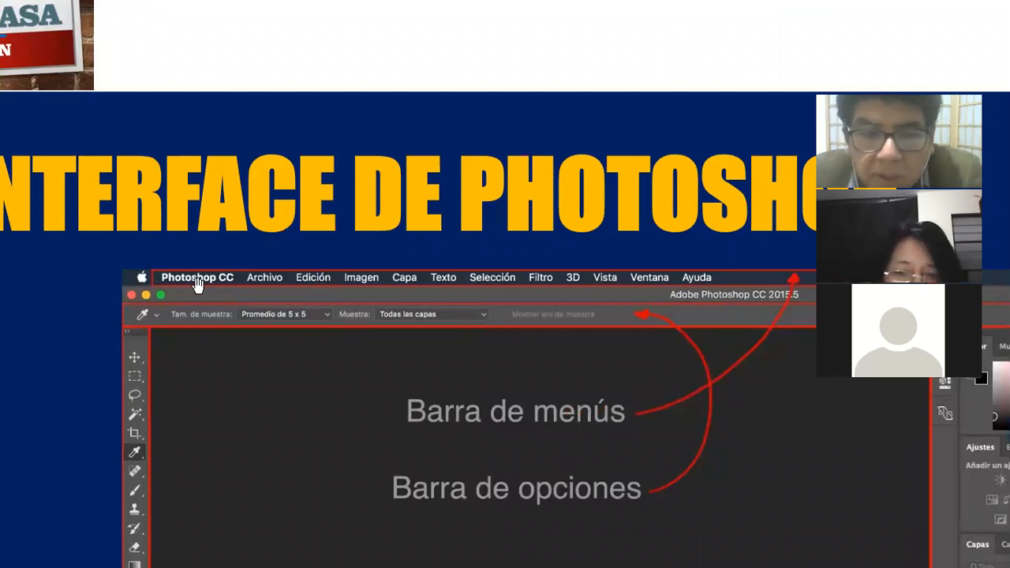
Examine the enlarged interface slide, covering the menu bar, options bar, toolbar, canvas, status bar and panels.
left_click_drag(691, 289, 538, 245)
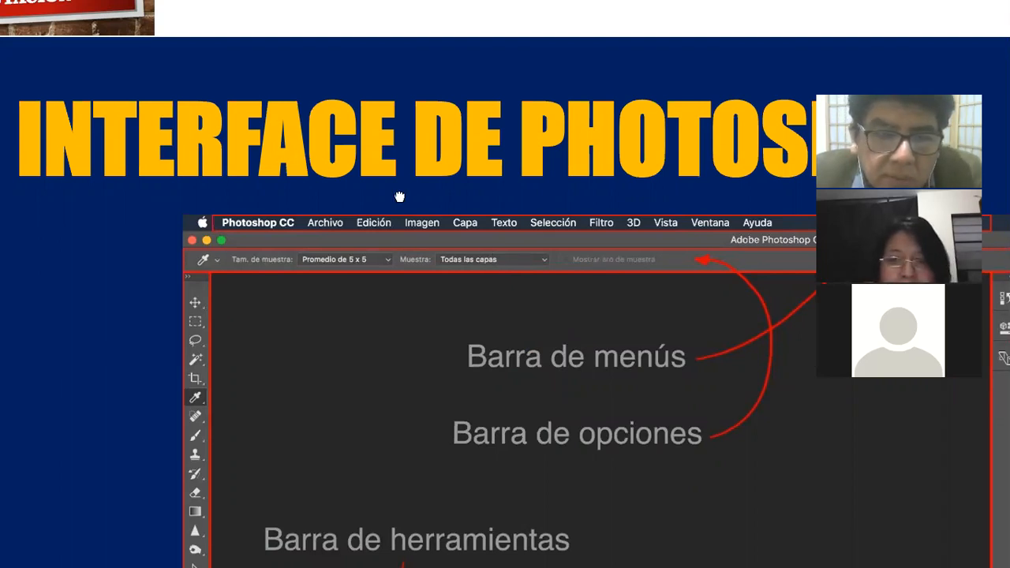
left_click_drag(400, 196, 452, 3)
left_click_drag(252, 478, 253, 128)
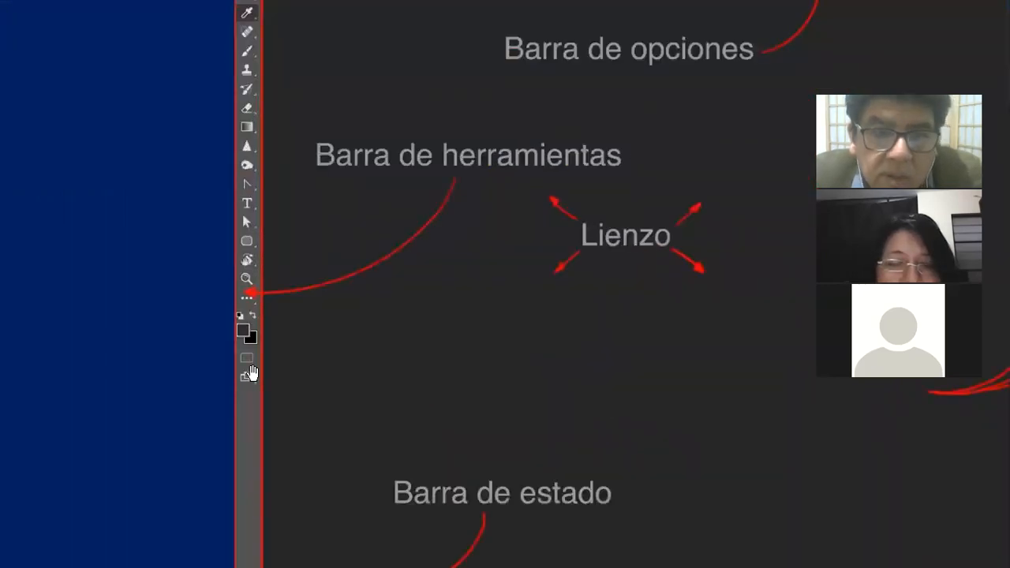
left_click_drag(434, 93, 149, 90)
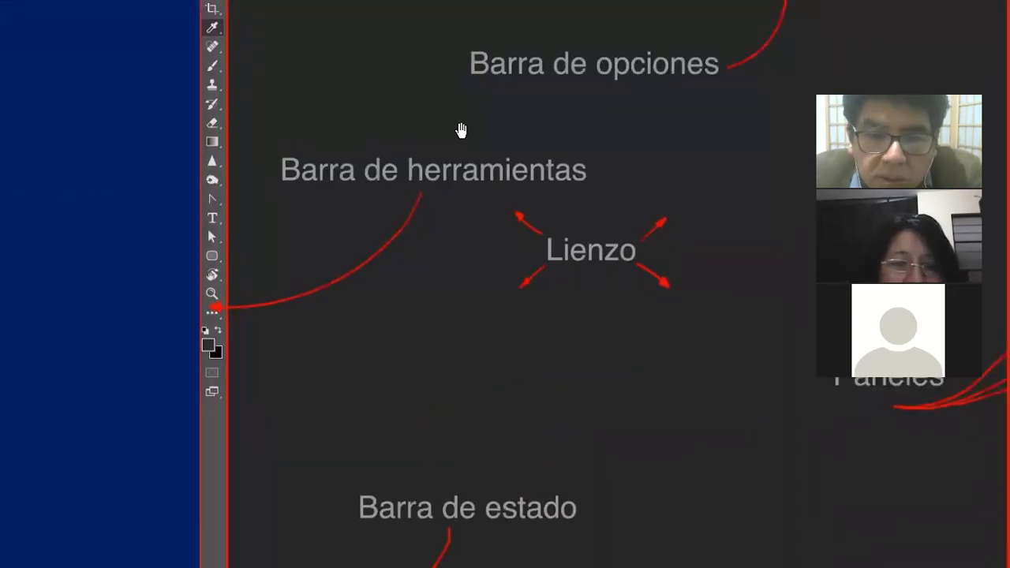
left_click_drag(408, 151, 195, 146)
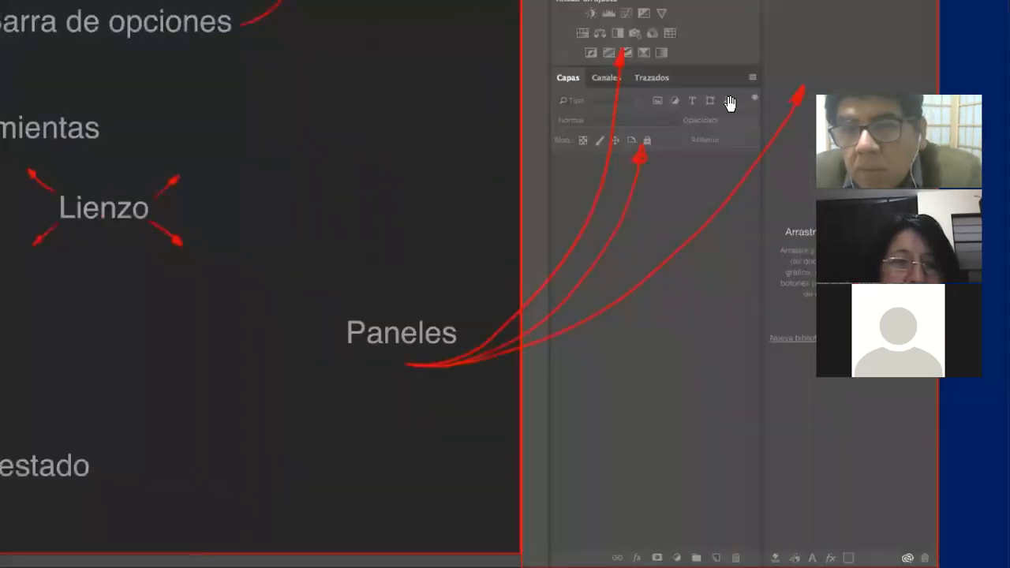
left_click_drag(597, 286, 488, 251)
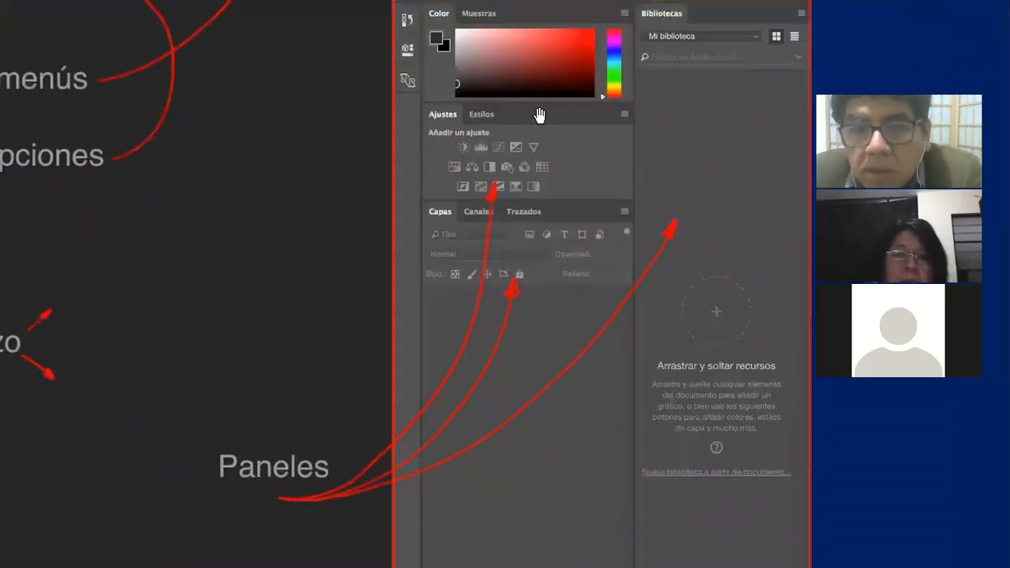
left_click_drag(687, 134, 685, 203)
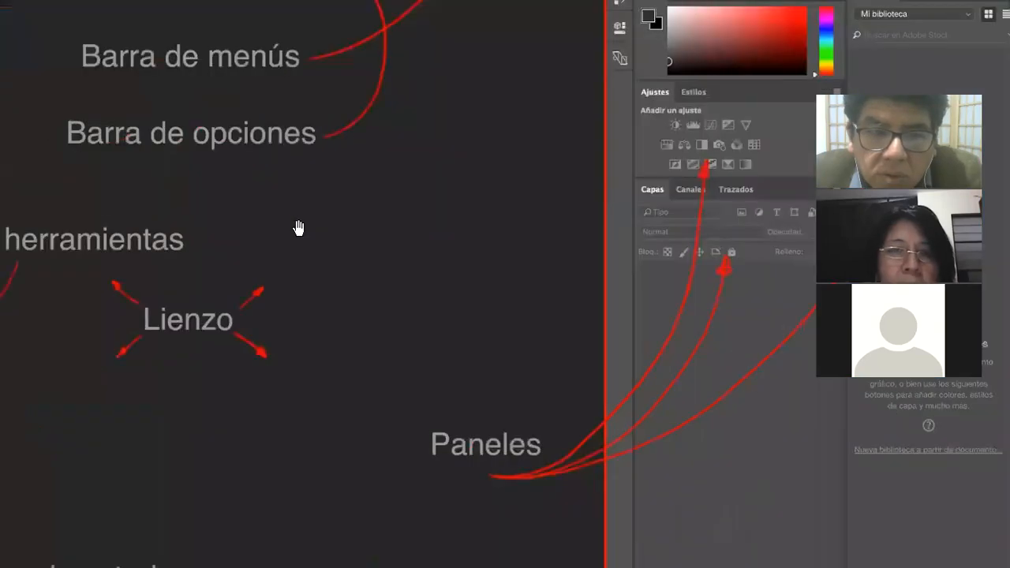
left_click_drag(299, 230, 470, 137)
left_click_drag(277, 306, 426, 158)
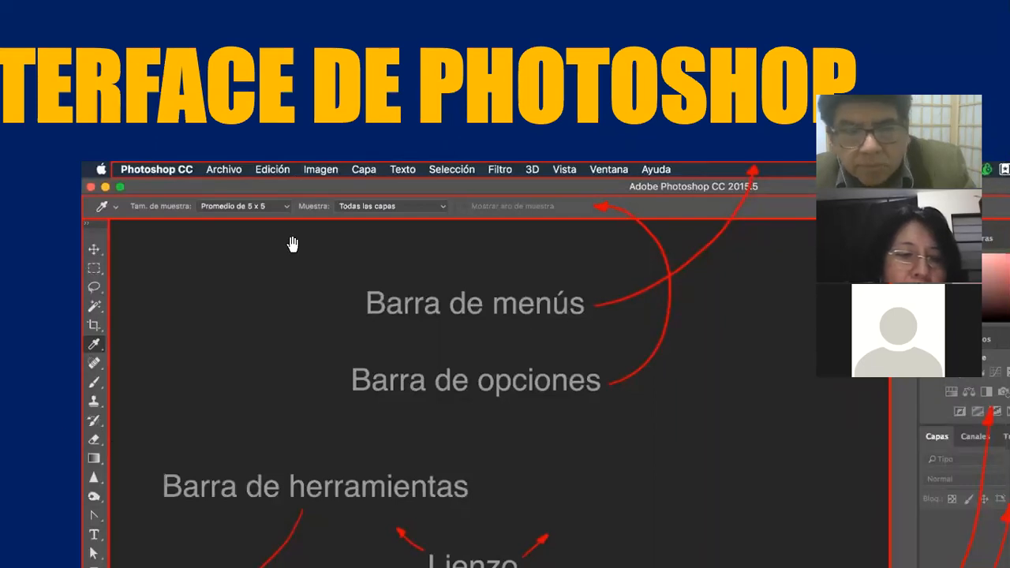
key("Escape")
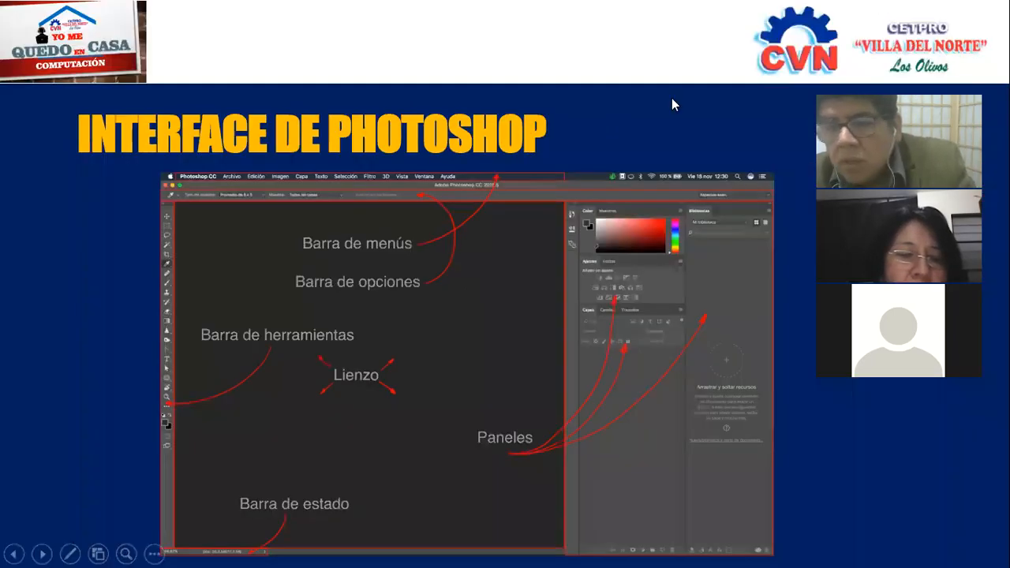
View the "Enlaces de ayuda" slide, then return to the interface slide and end the slide show.
left_click(361, 148)
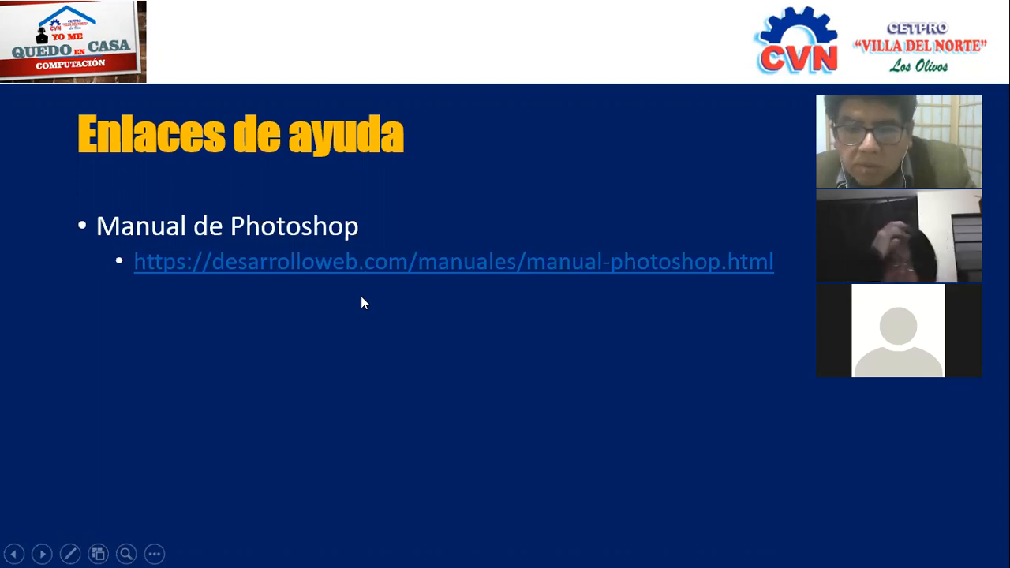
left_click(479, 254)
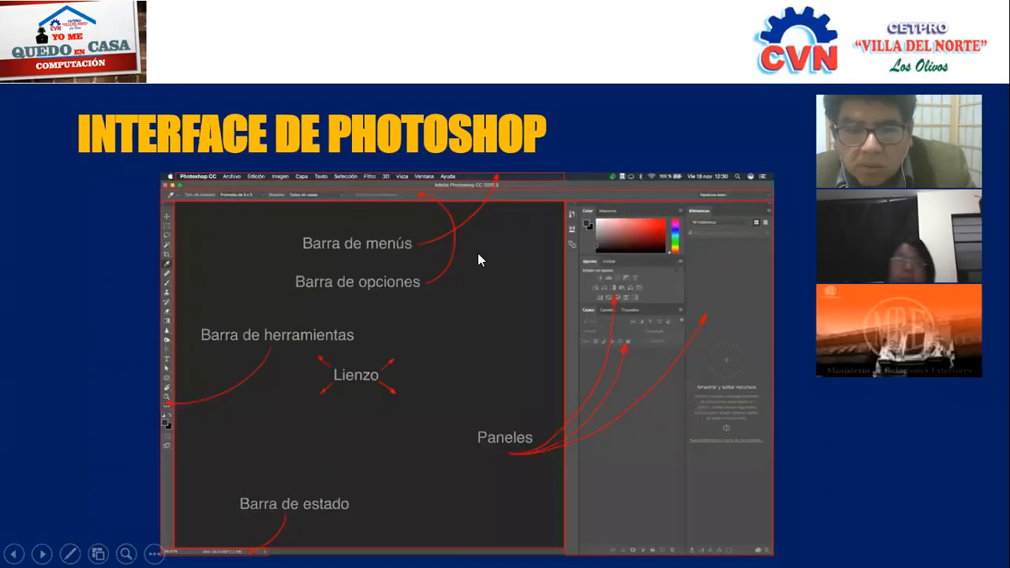
key("Escape")
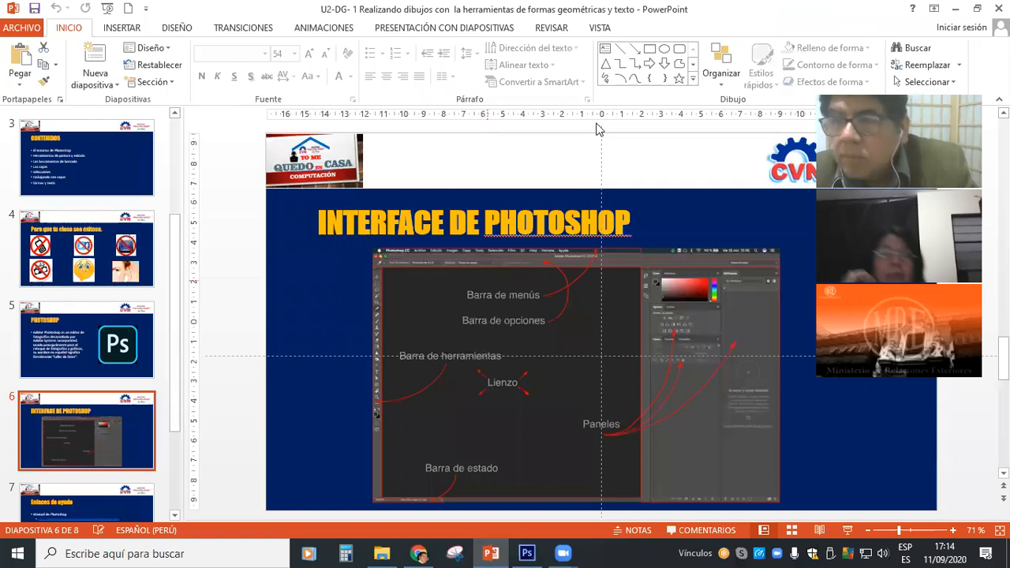
Minimize the presentation and the browser, and open the new document settings in Photoshop.
left_click(954, 11)
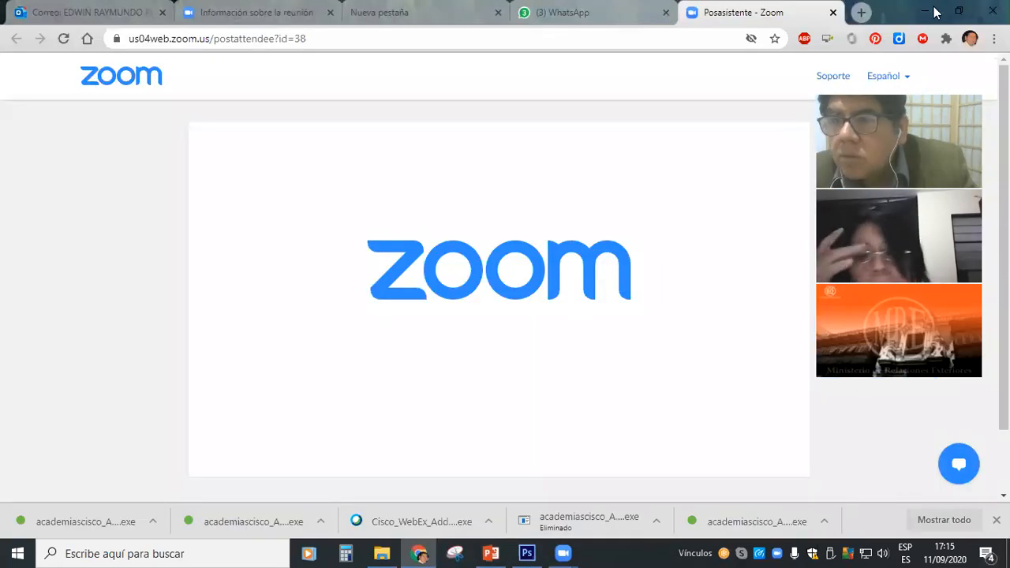
left_click(927, 12)
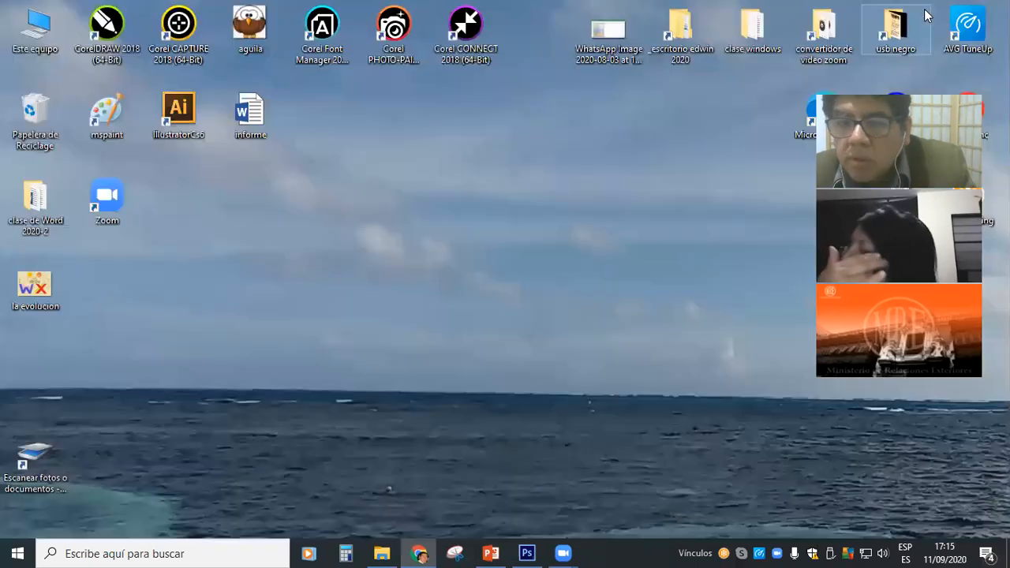
left_click(527, 553)
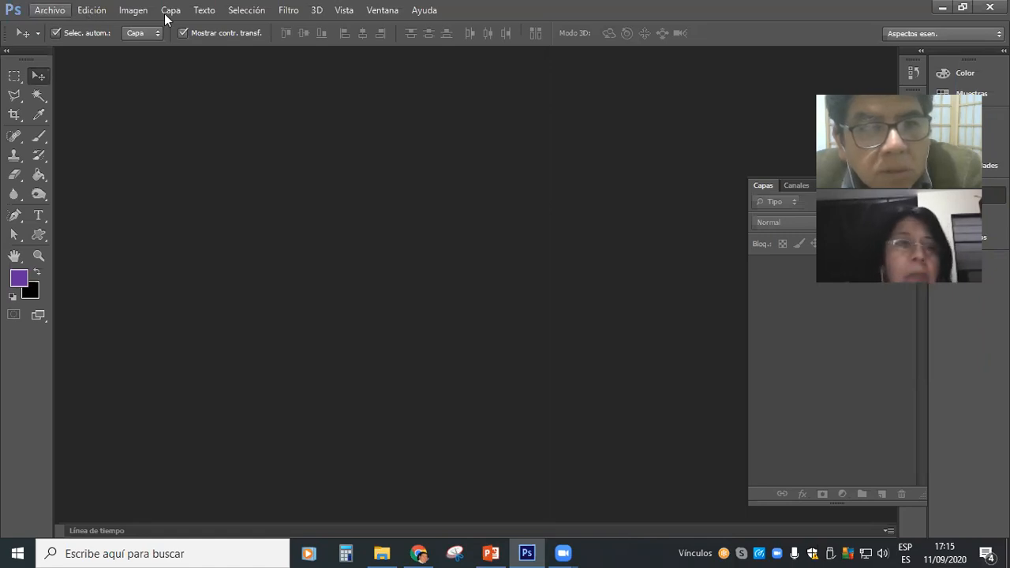
key("alt+e")
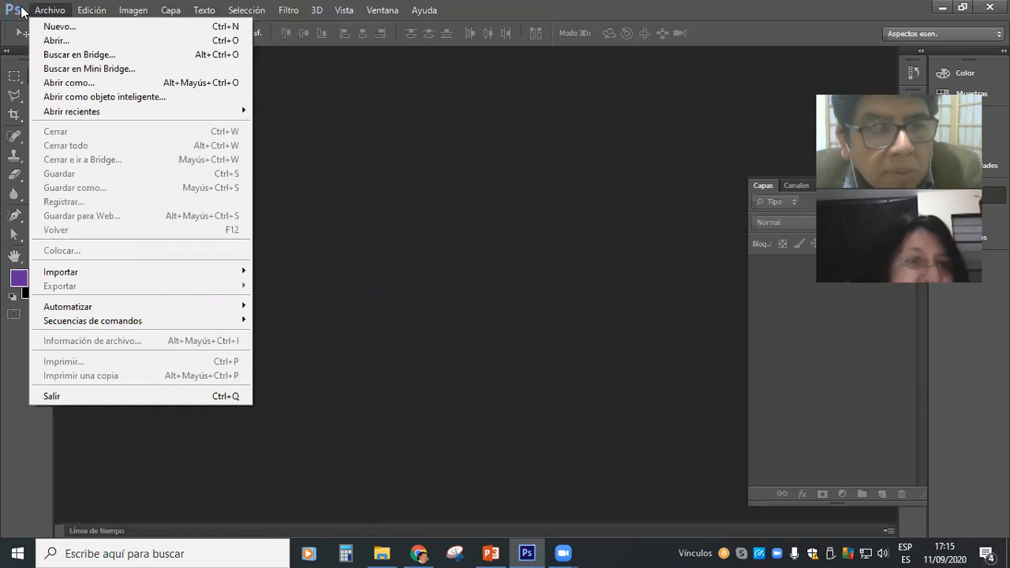
left_click(60, 29)
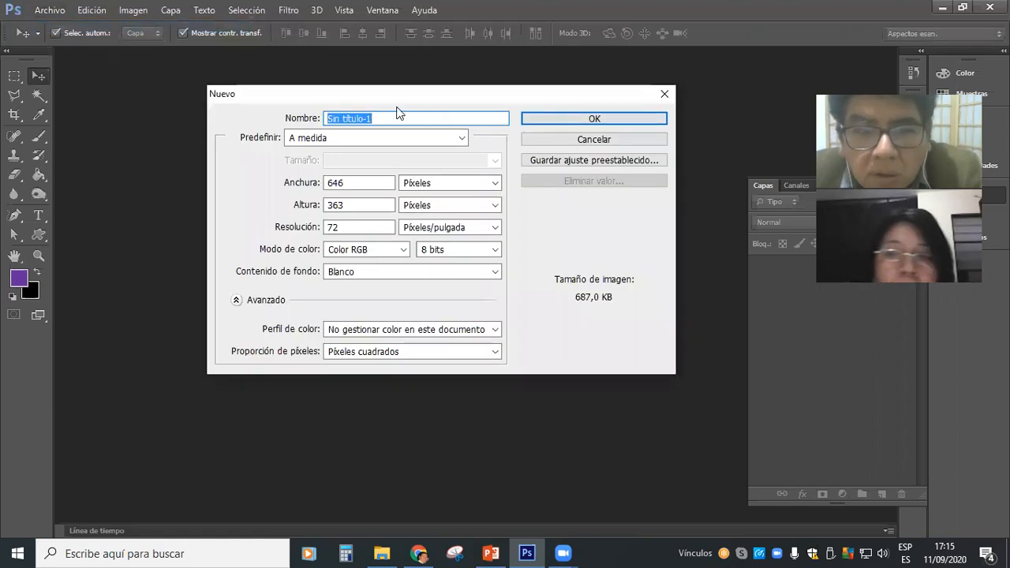
left_click_drag(418, 98, 450, 119)
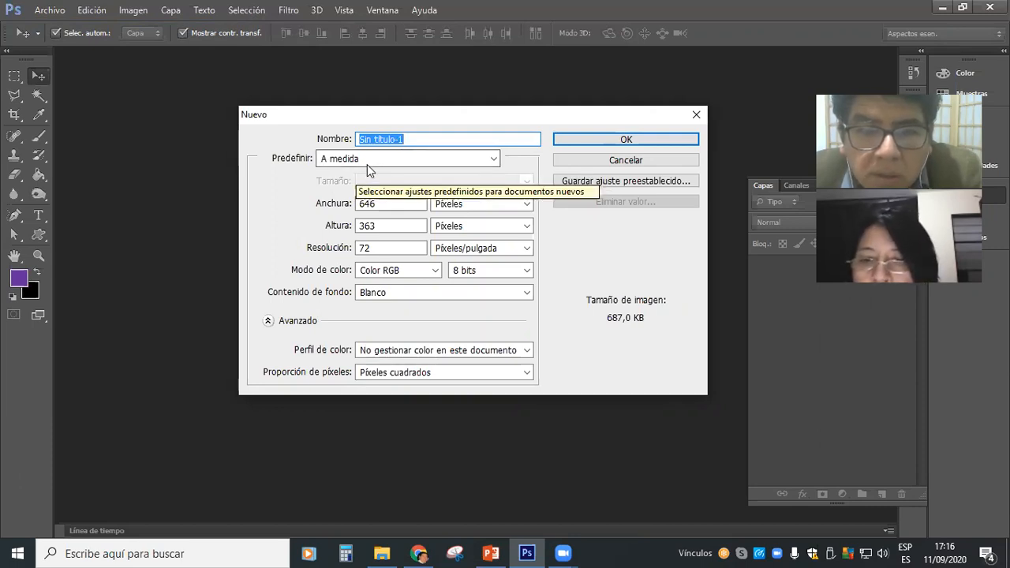
Review the available document presets and the width and height fields of the new document.
left_click(494, 160)
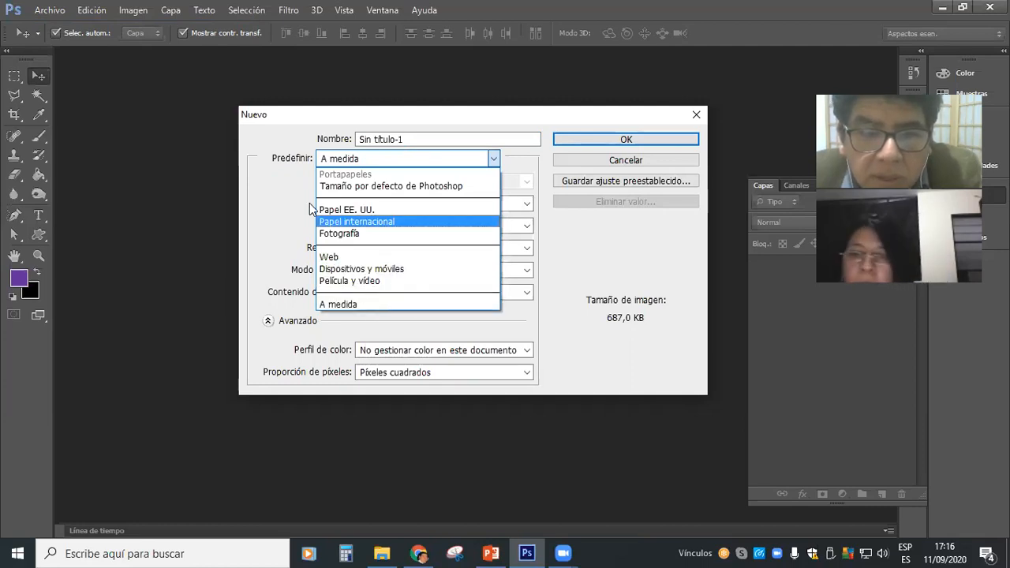
left_click(269, 201)
left_click(337, 206)
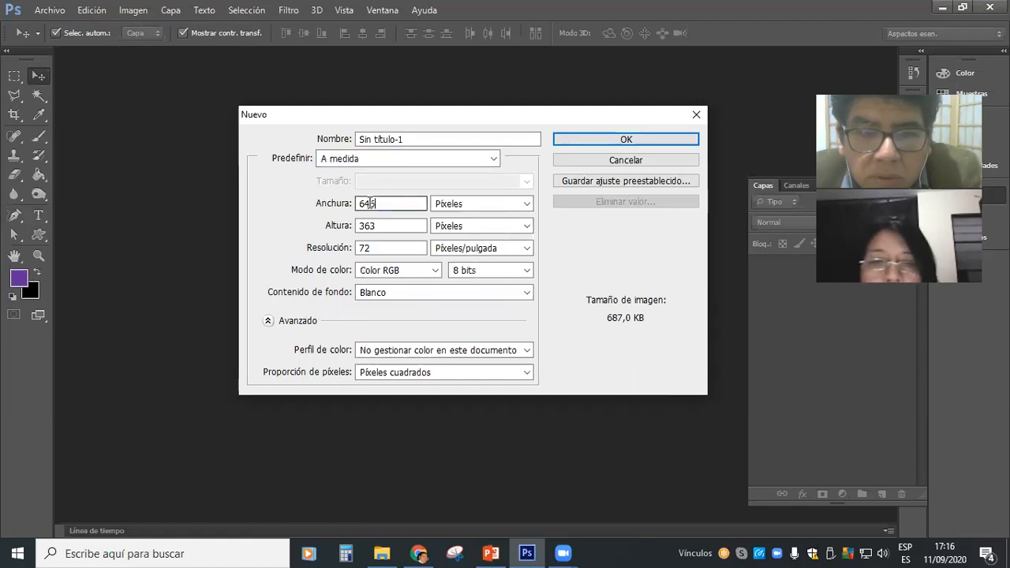
key("Tab")
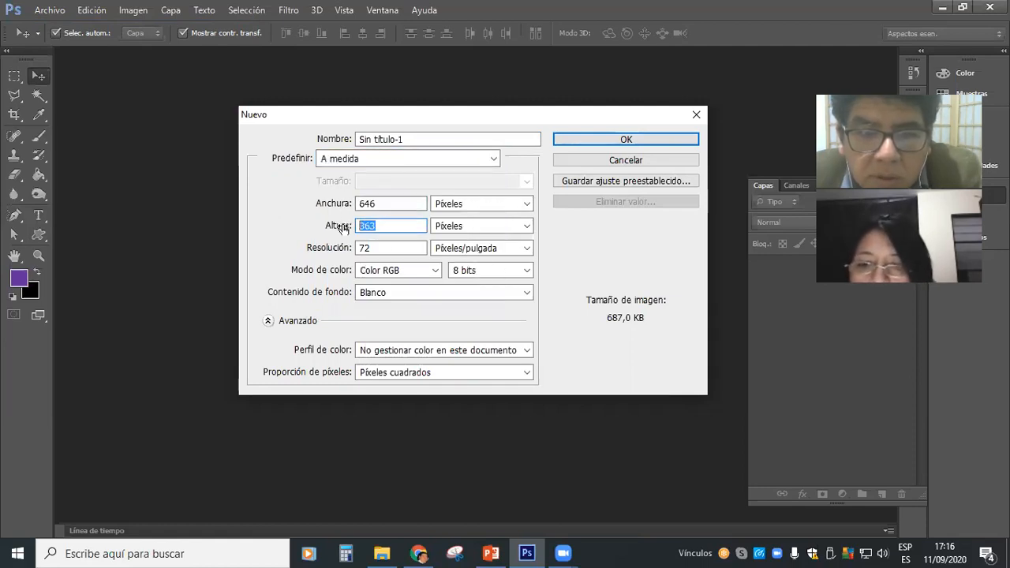
left_click_drag(371, 203, 366, 203)
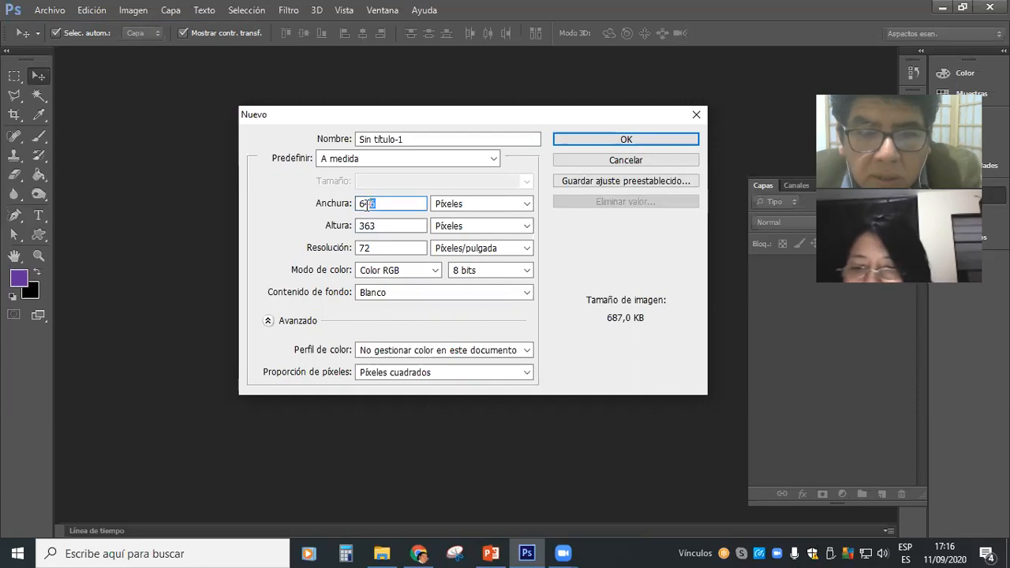
left_click(387, 225)
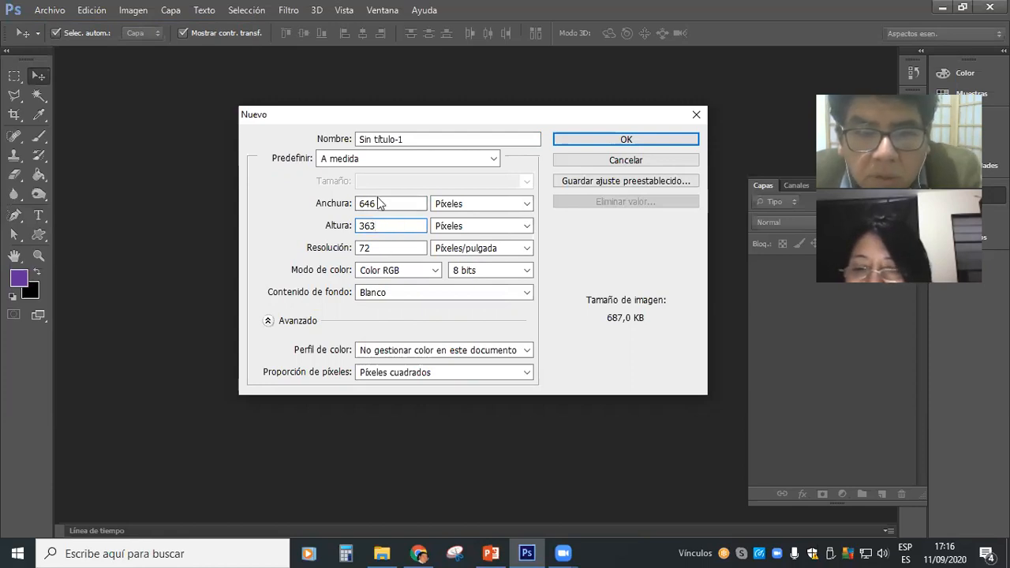
Set the new document's width and height units to Centímetros and keep the background content as Blanco.
left_click(526, 204)
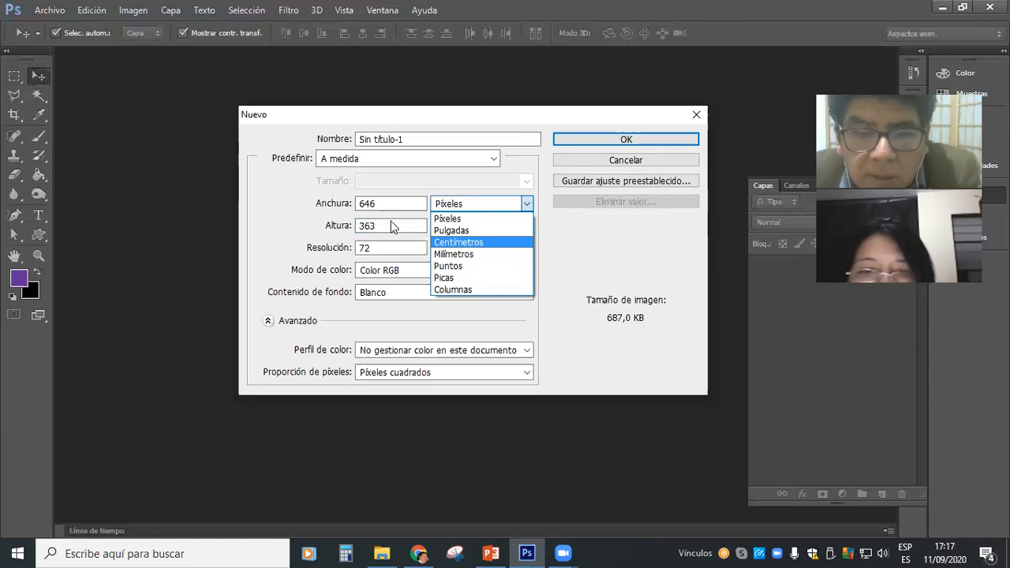
left_click(471, 245)
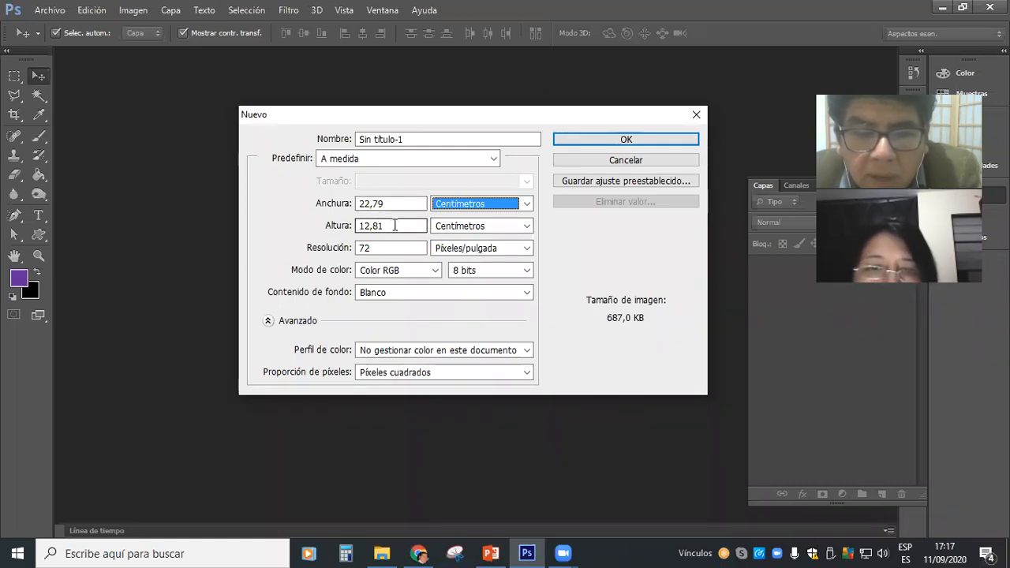
left_click_drag(386, 204, 354, 228)
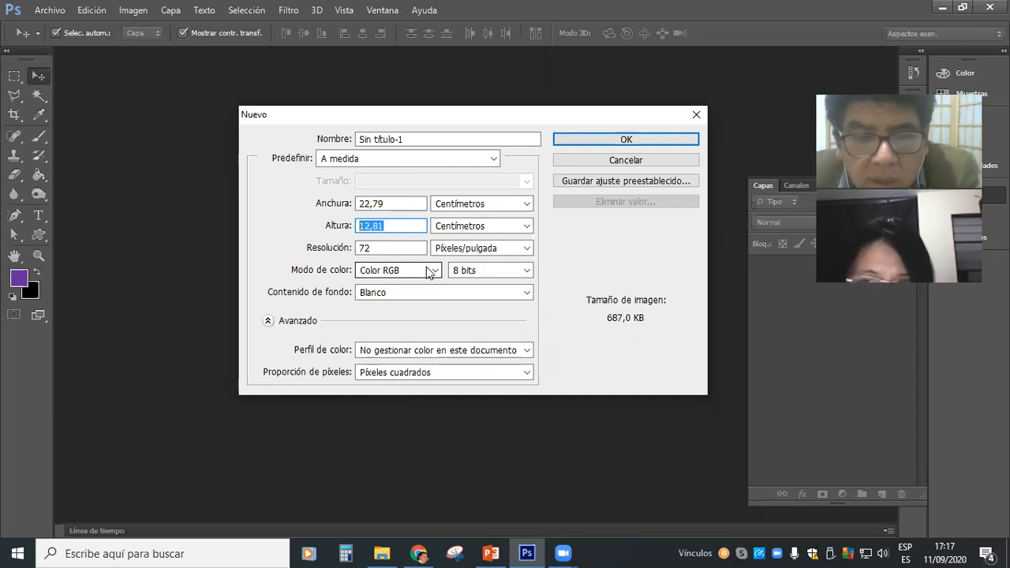
left_click(433, 293)
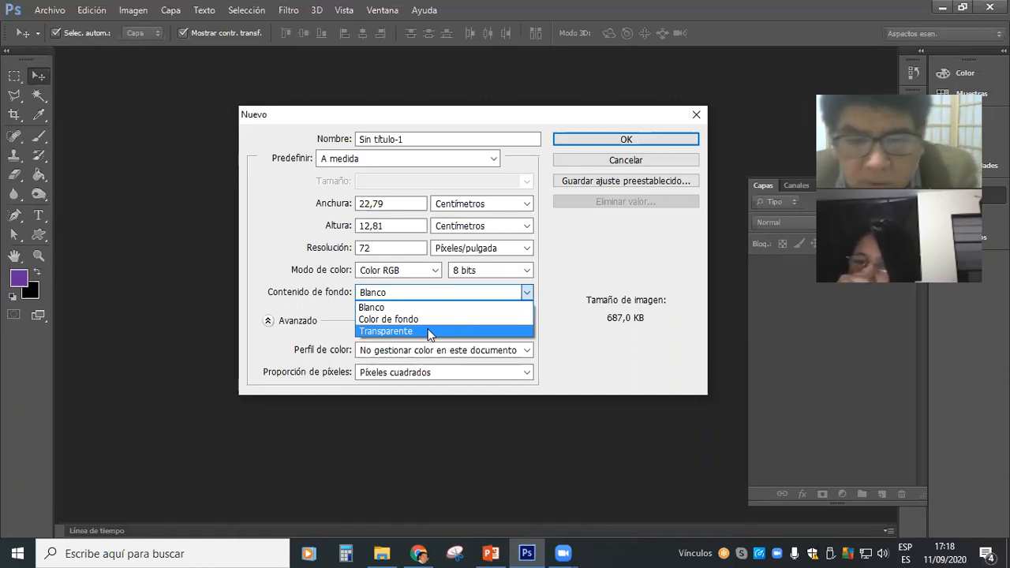
left_click(399, 291)
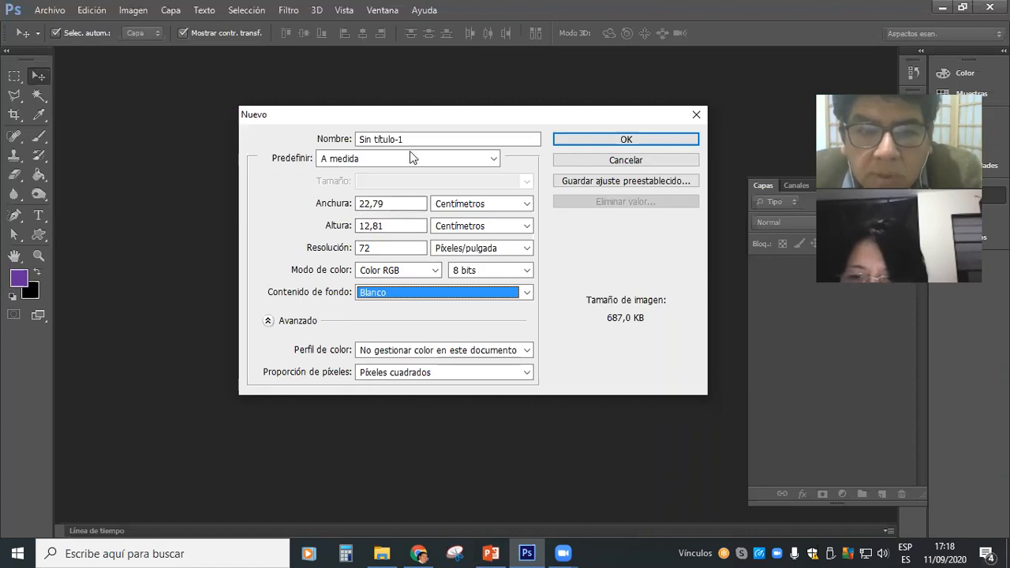
Create a new document from the Papel internacional preset at A4 size, with its dimensions in Centímetros.
left_click(493, 162)
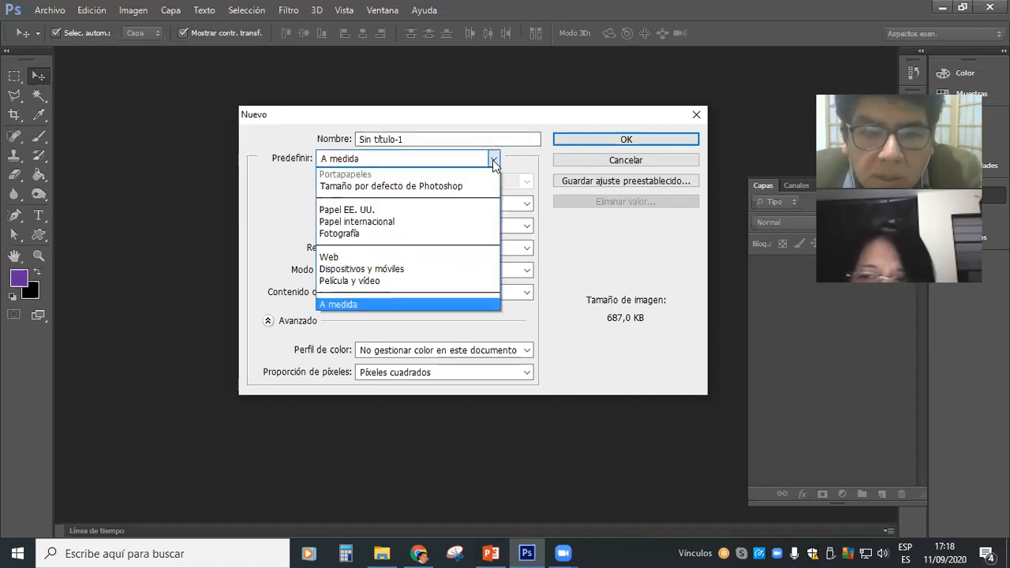
left_click(398, 222)
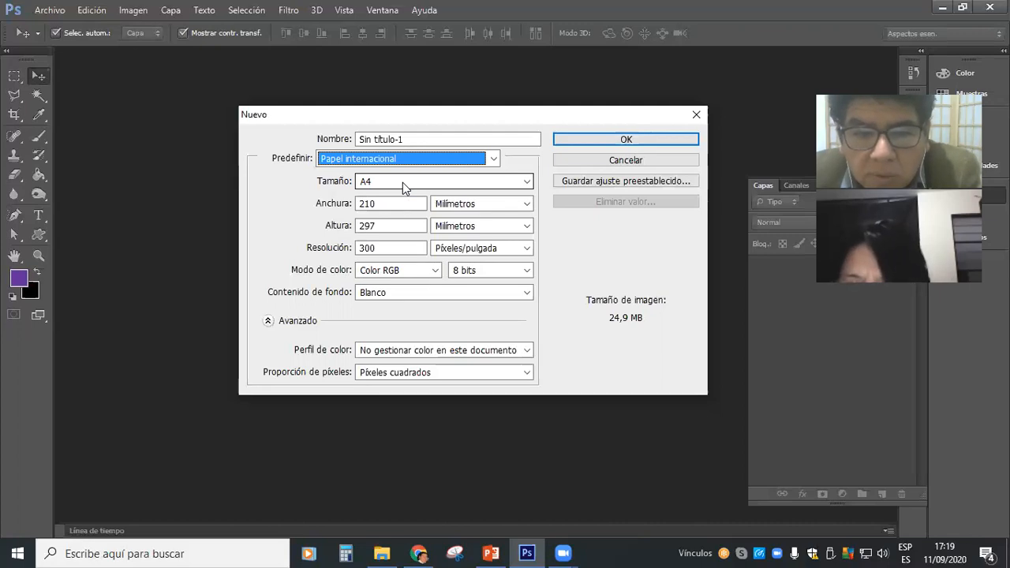
left_click(526, 206)
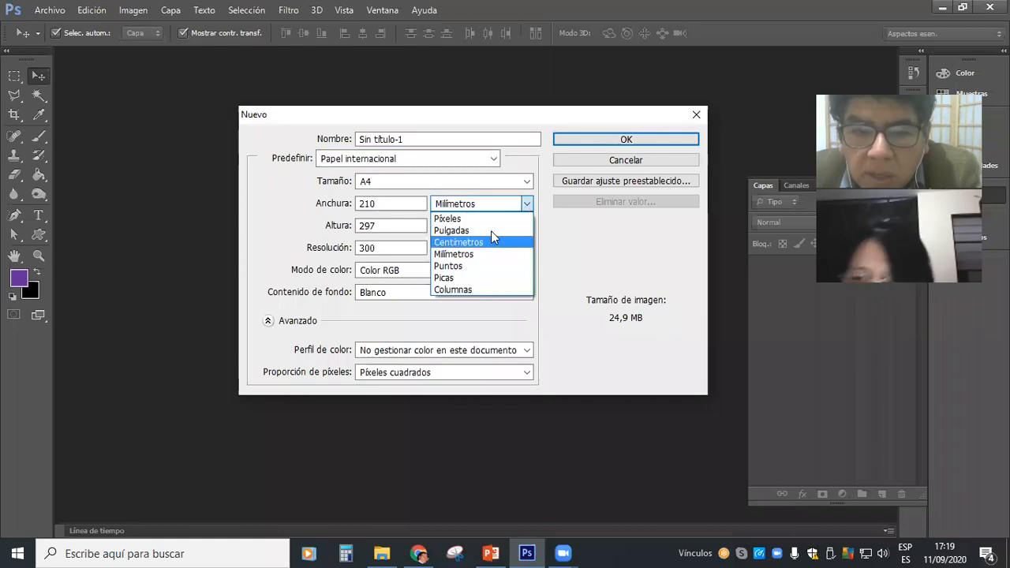
left_click(493, 220)
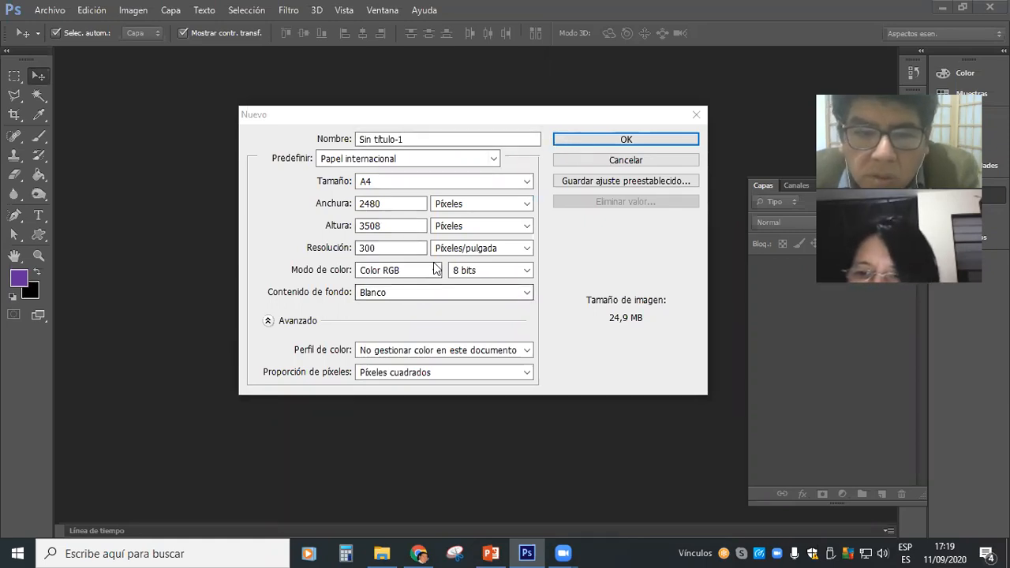
left_click(525, 206)
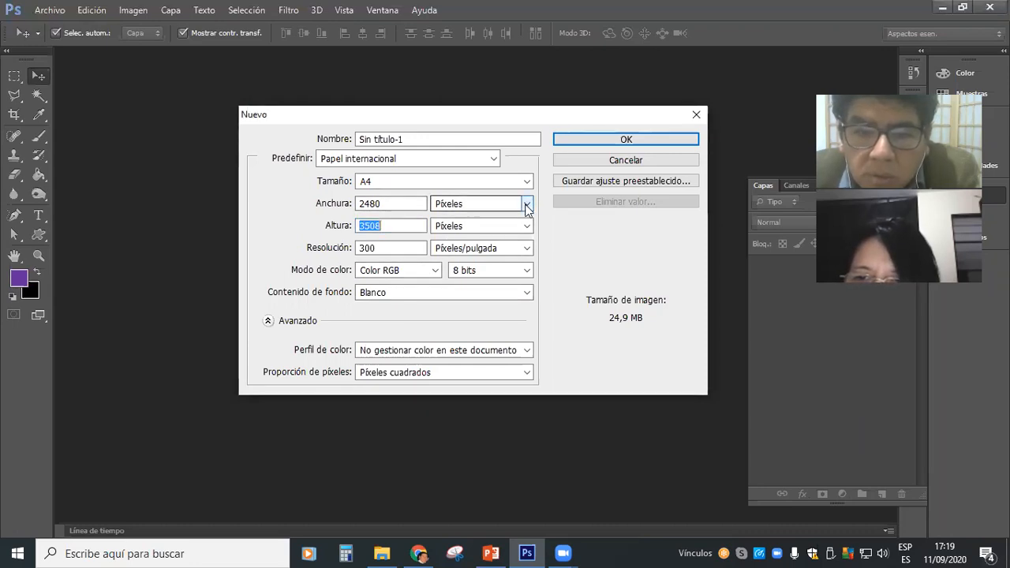
left_click(526, 205)
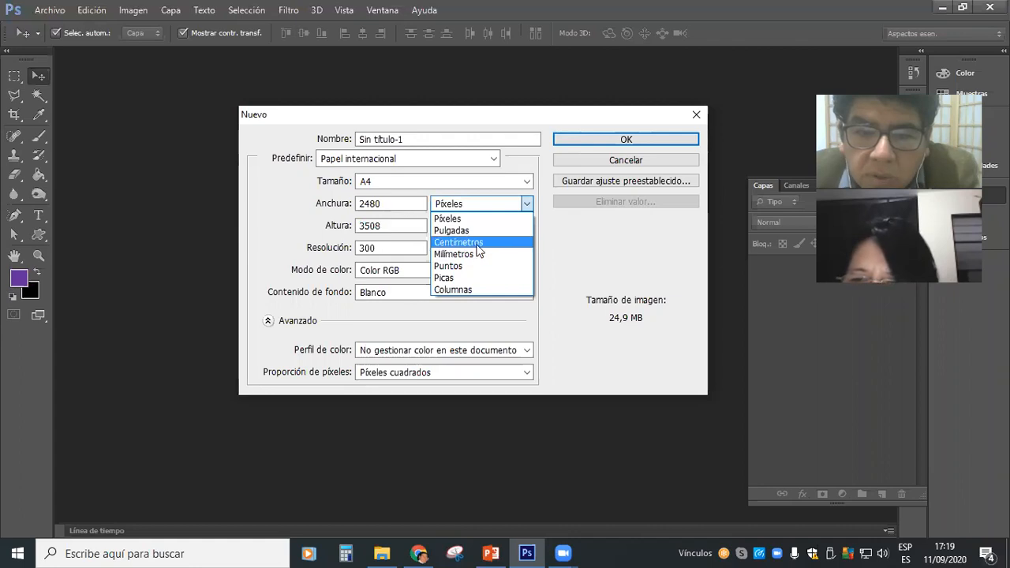
left_click(478, 244)
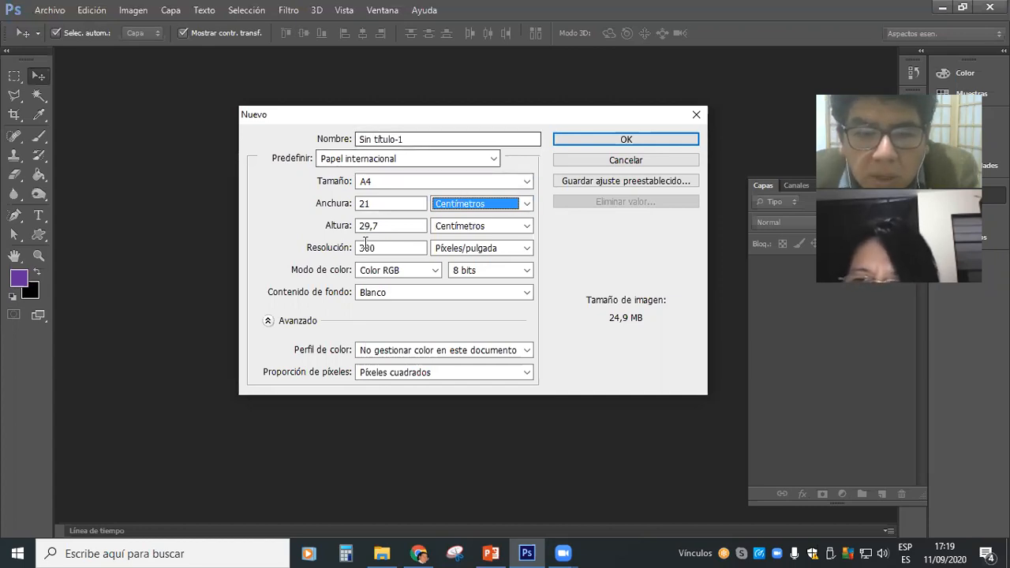
left_click(618, 143)
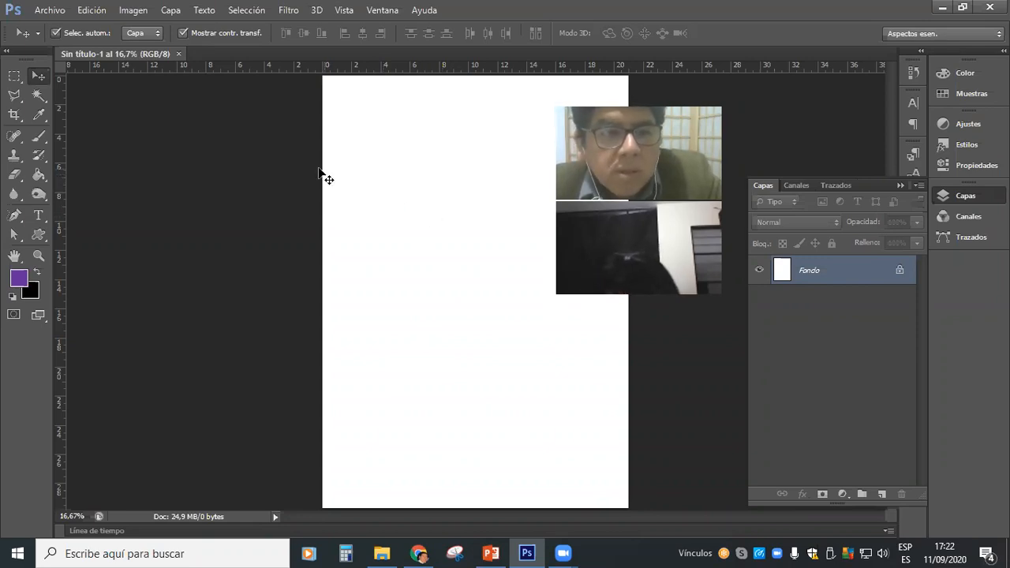
Draw a rectangle shape about 8.58 cm wide and 4.99 cm high near the top of the page.
left_click(46, 238)
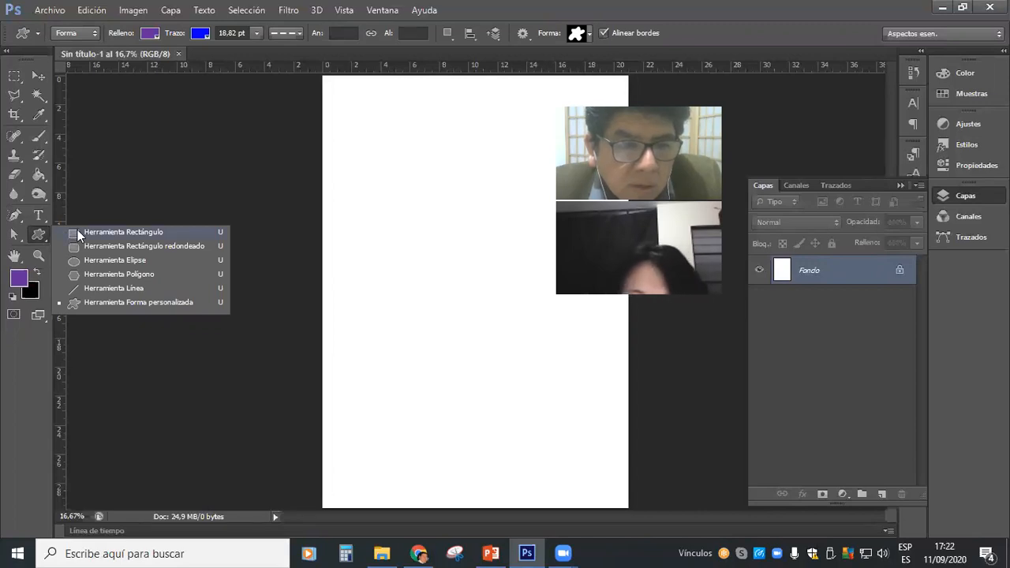
left_click(74, 230)
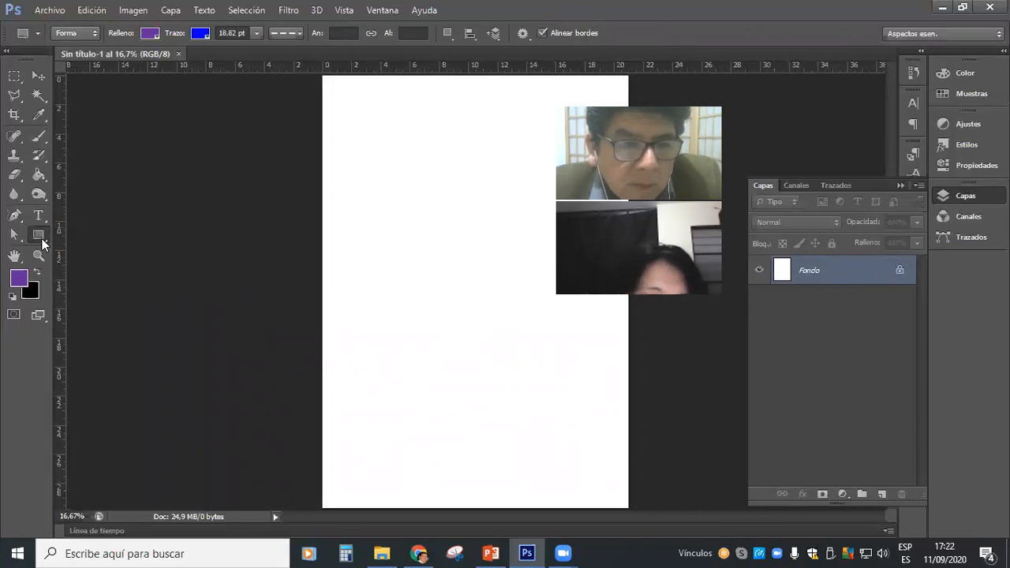
right_click(42, 239)
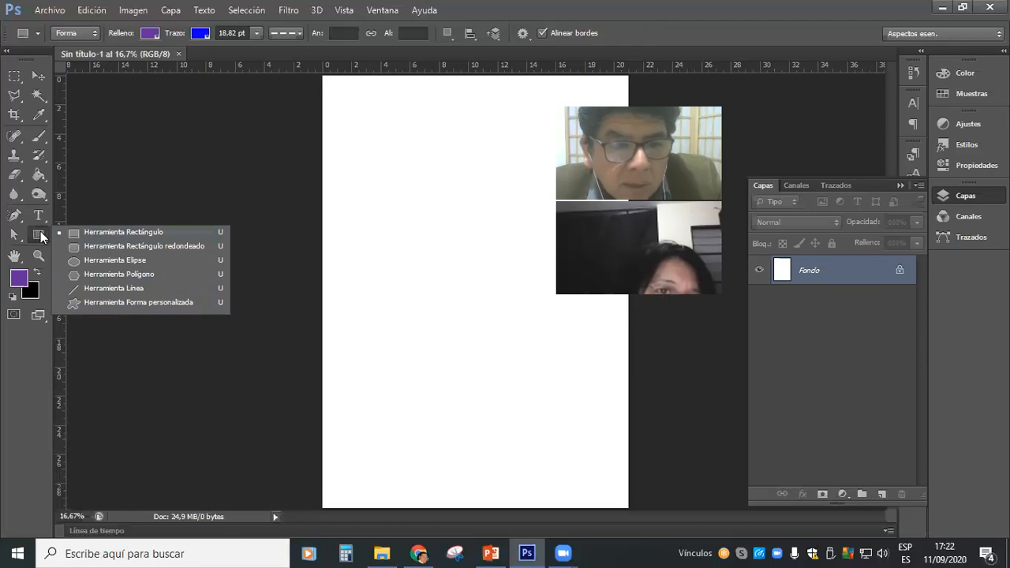
left_click(135, 233)
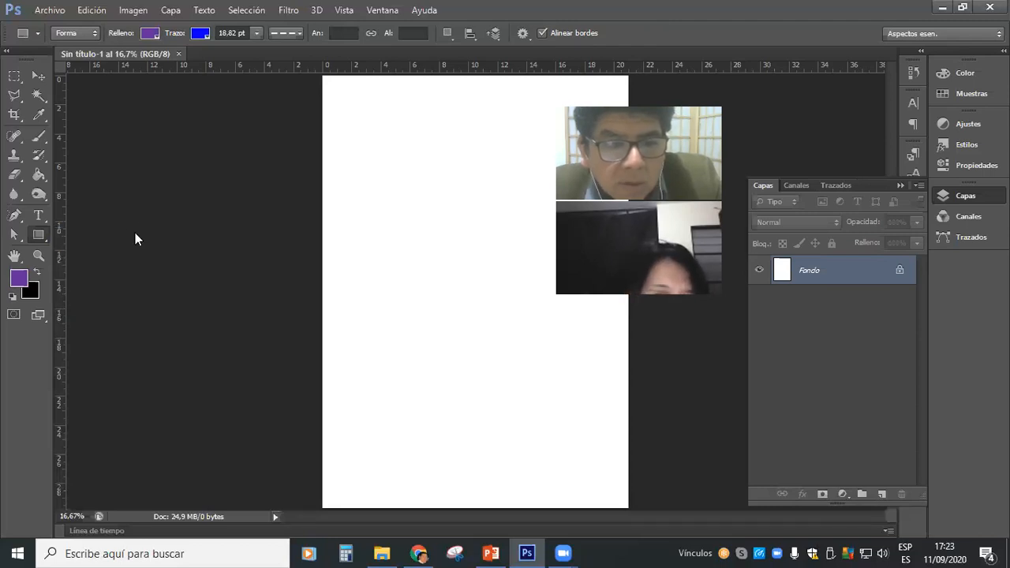
left_click_drag(373, 114, 497, 186)
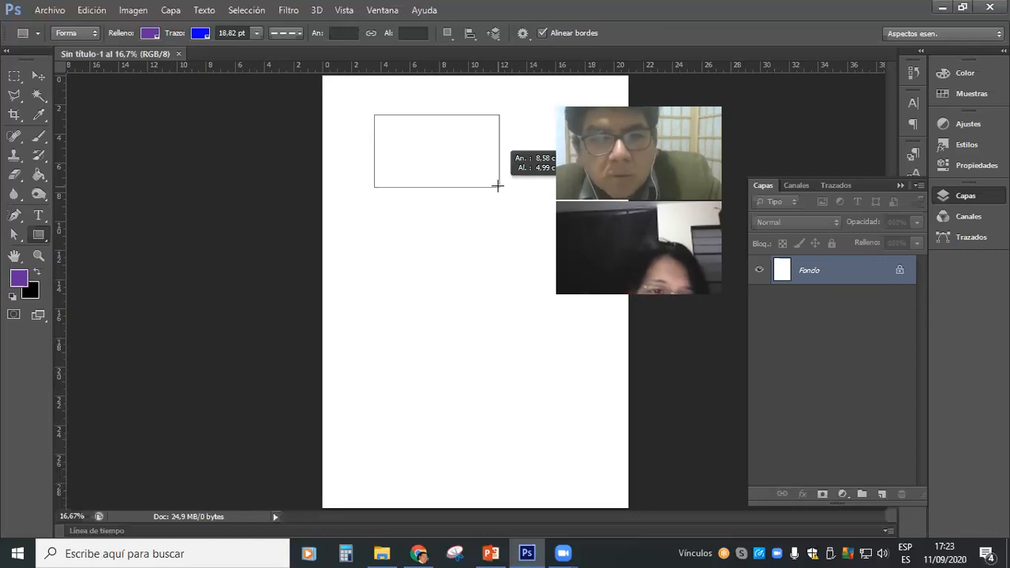
left_click_drag(497, 186, 497, 187)
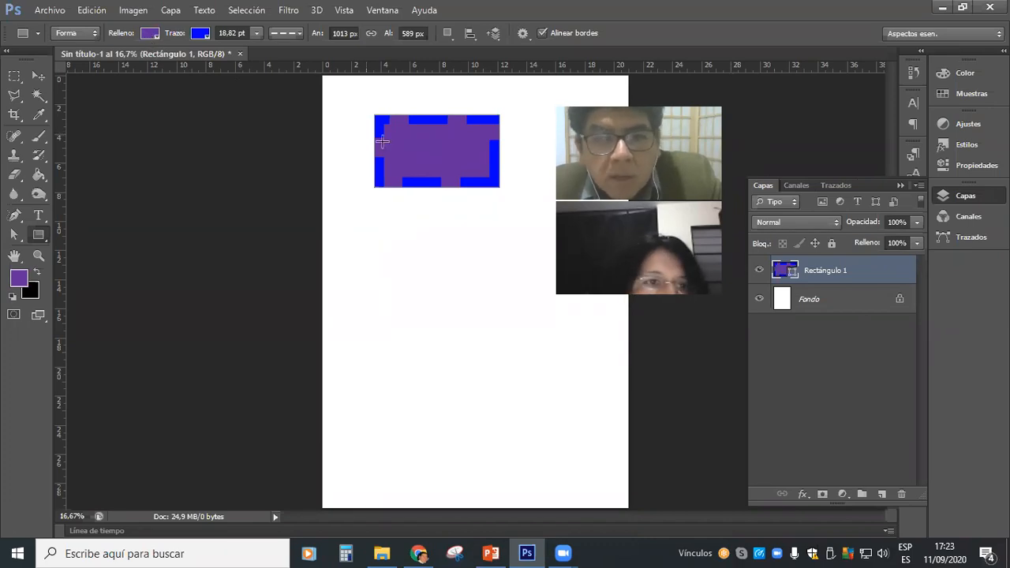
Remove the rectangle's fill, then give it a solid fill in bright yellow and change it to light yellow.
left_click(149, 34)
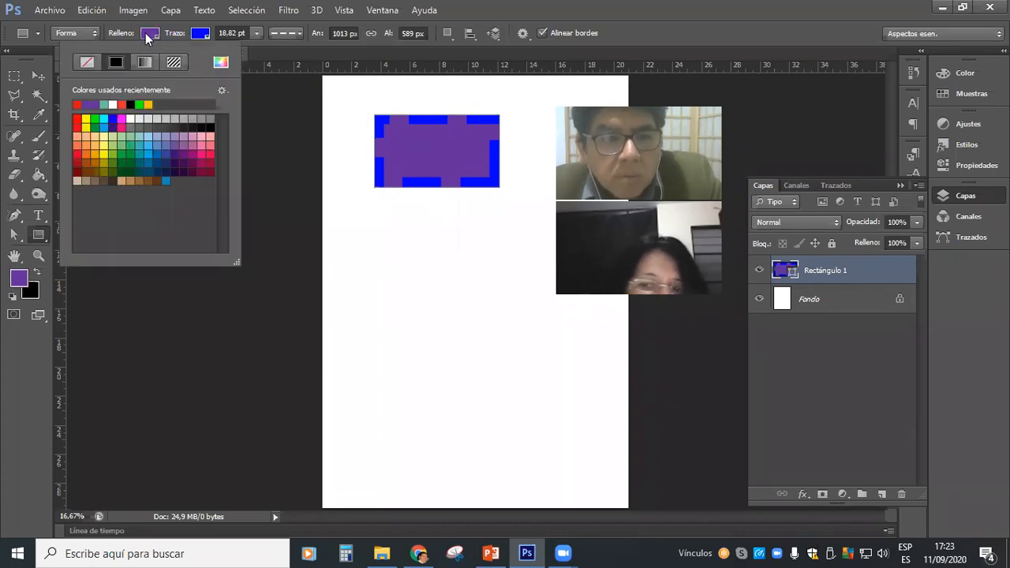
left_click(87, 63)
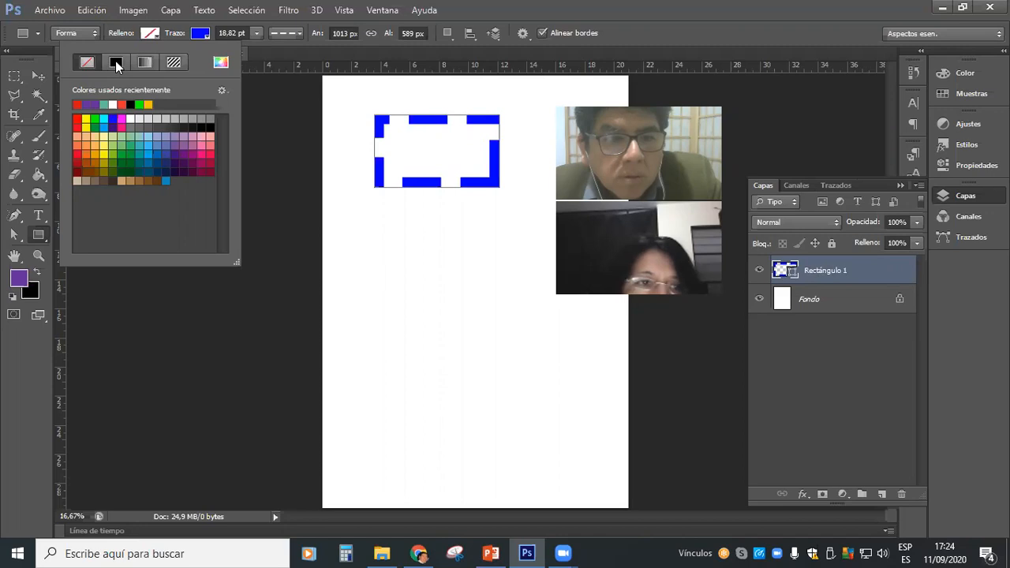
left_click(115, 61)
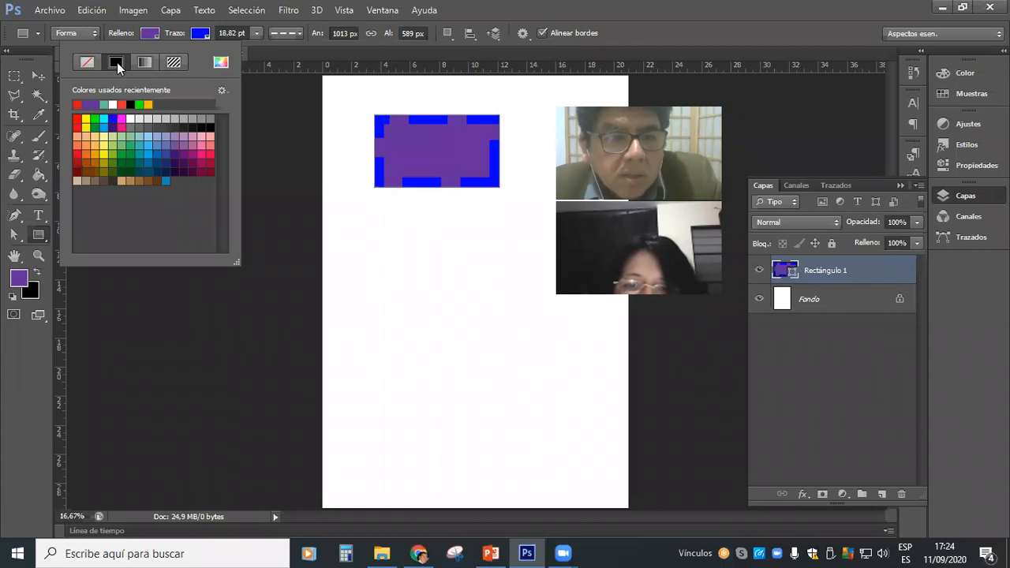
left_click(87, 121)
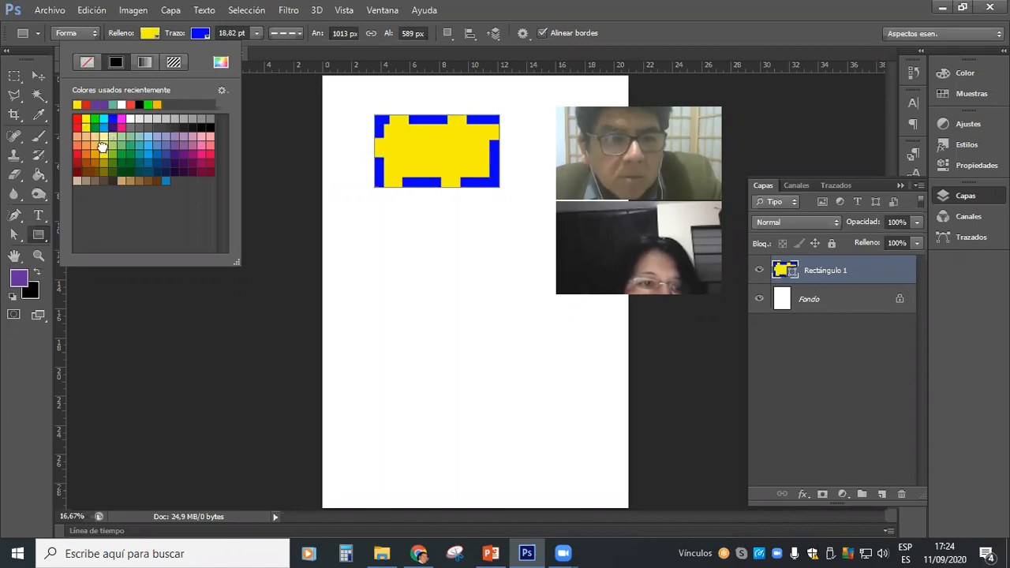
left_click(103, 144)
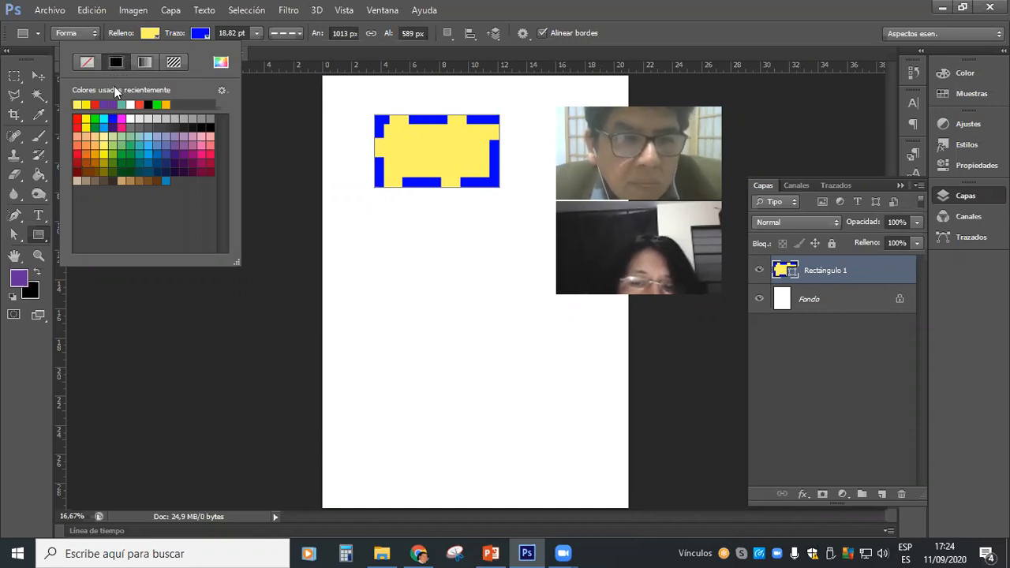
Try several solid fill colours on the rectangle, such as green, magenta and brown, and return to light yellow.
left_click(138, 143)
left_click(160, 157)
left_click(167, 154)
left_click(195, 153)
left_click(203, 162)
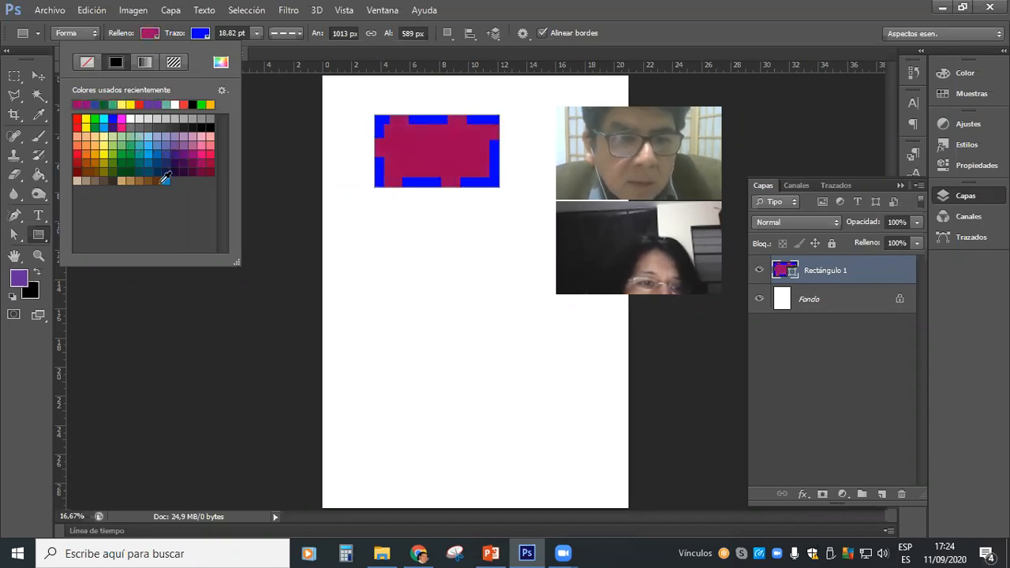
left_click(164, 175)
left_click(153, 181)
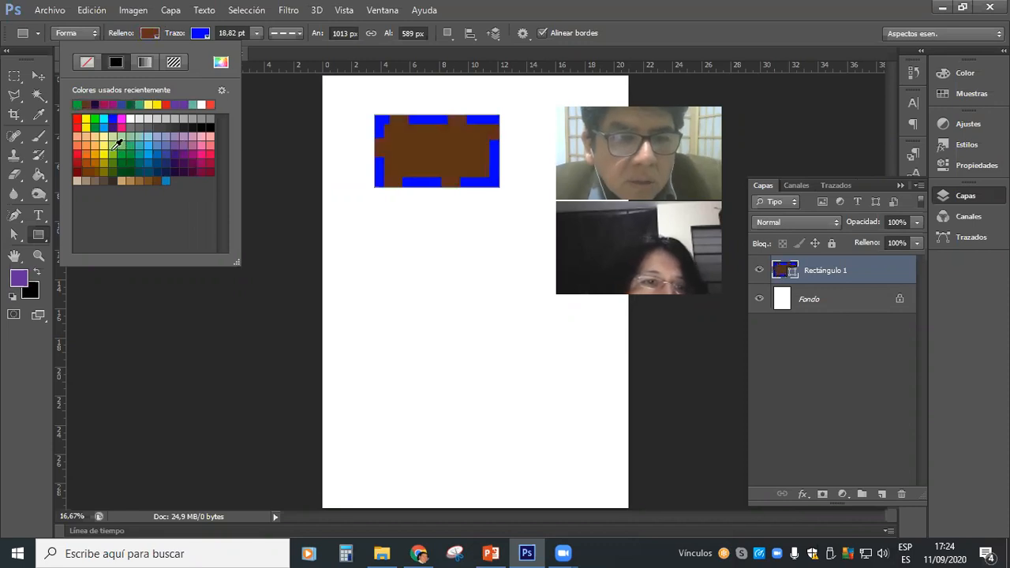
left_click(113, 143)
left_click(102, 142)
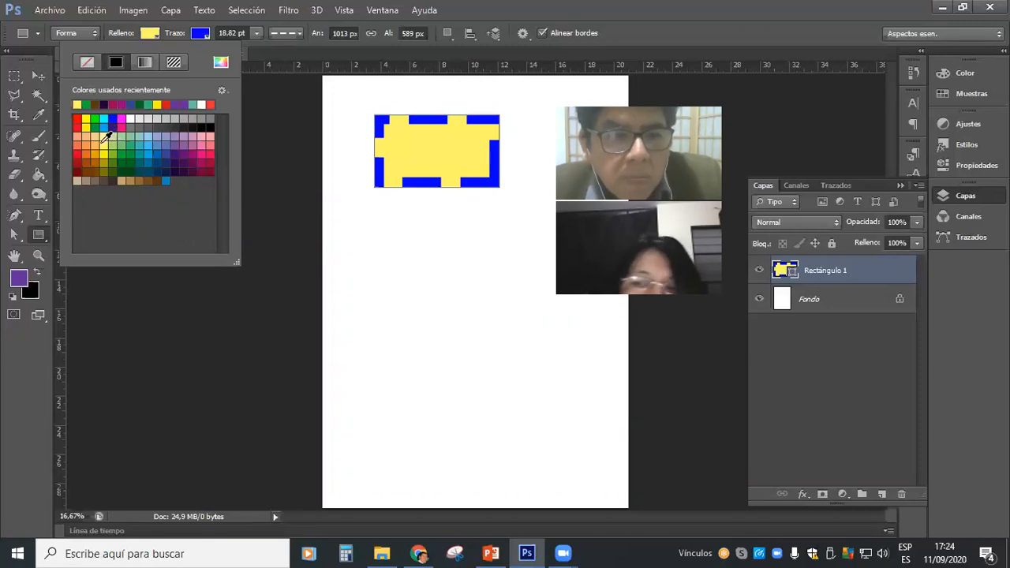
Switch the rectangle's fill to a gradient and try several presets, ending with the blue, red and yellow one.
left_click(147, 63)
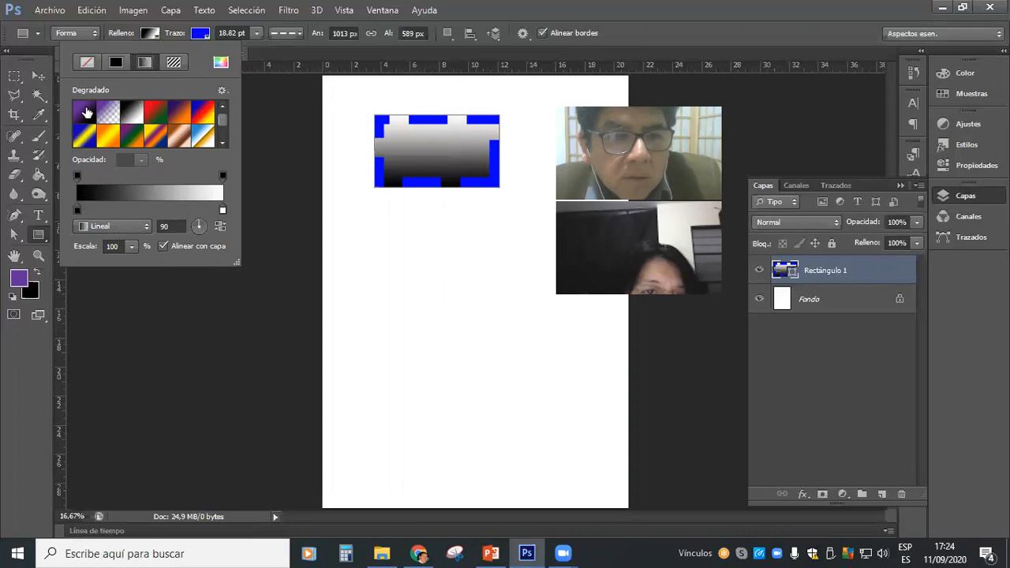
left_click(85, 118)
left_click(109, 116)
left_click(157, 117)
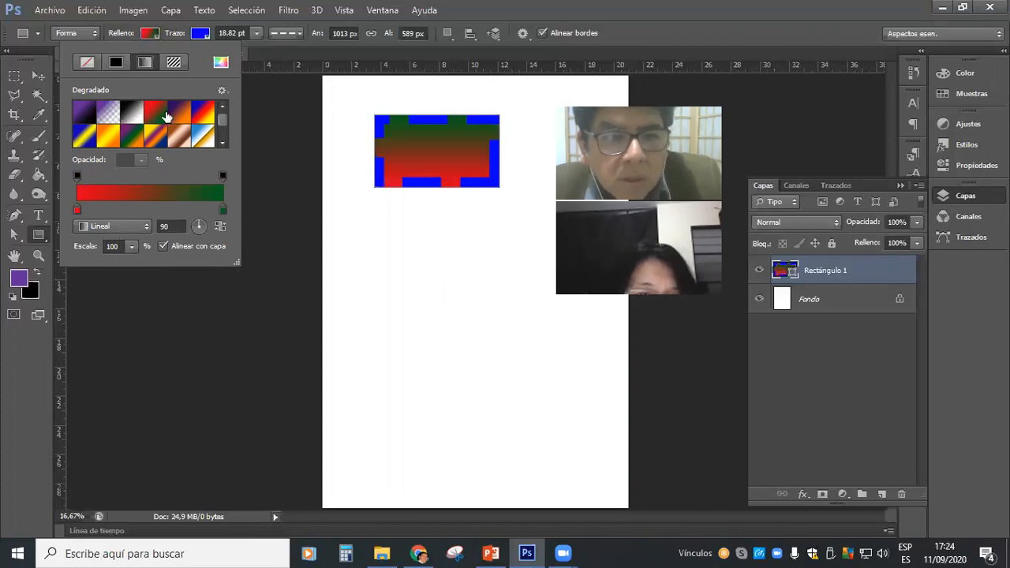
left_click(203, 116)
left_click(204, 117)
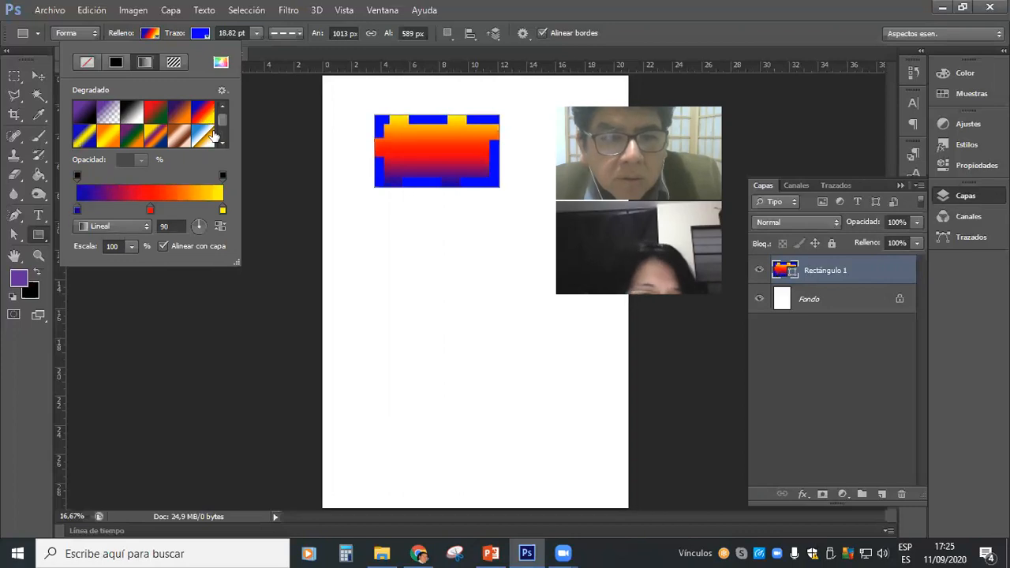
Try the copper, violet-green-orange and blue-yellow-blue gradient presets, then apply the orange-yellow-orange preset to the rectangle.
left_click(171, 145)
left_click(178, 139)
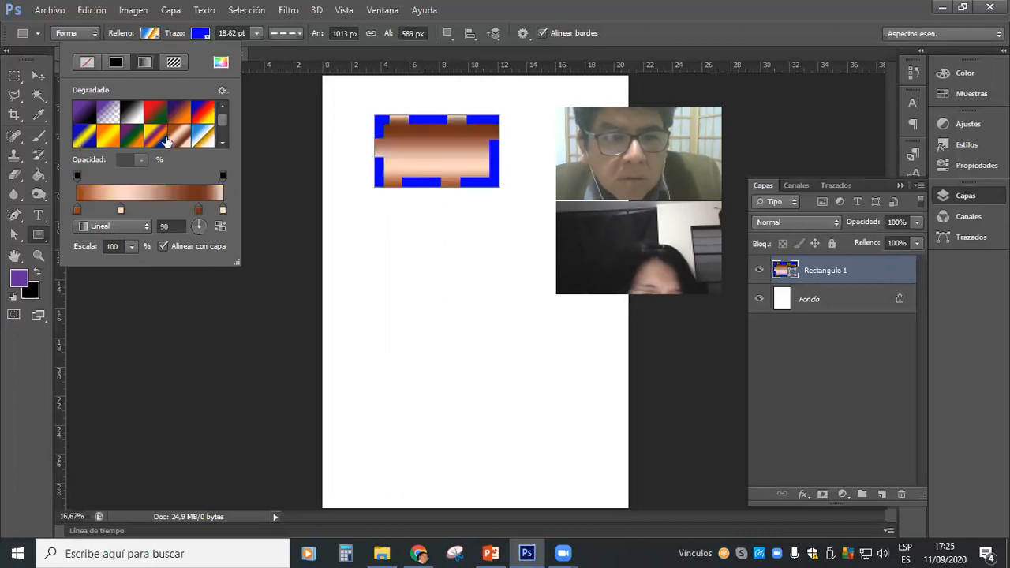
left_click(154, 140)
left_click(129, 137)
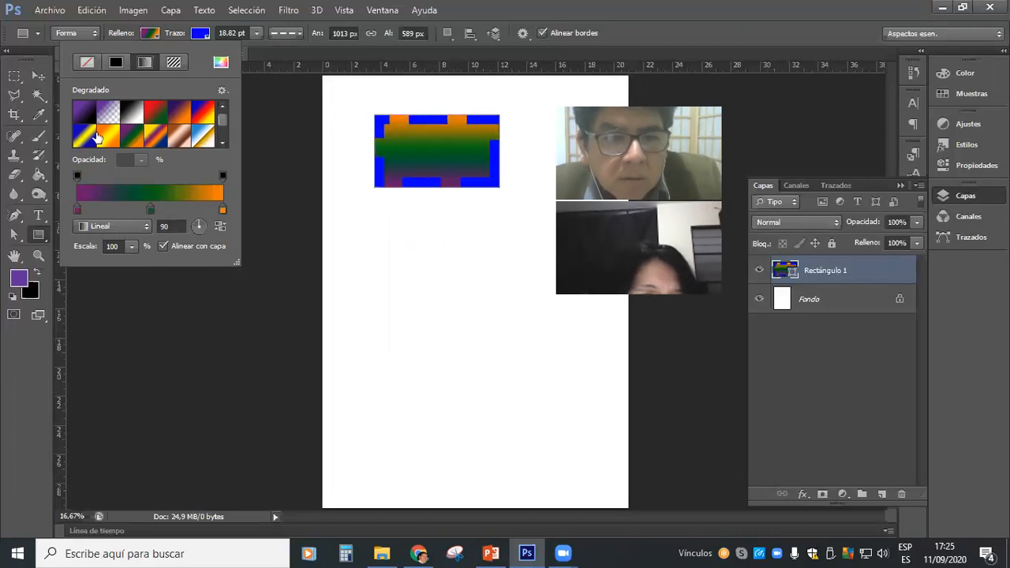
left_click(84, 137)
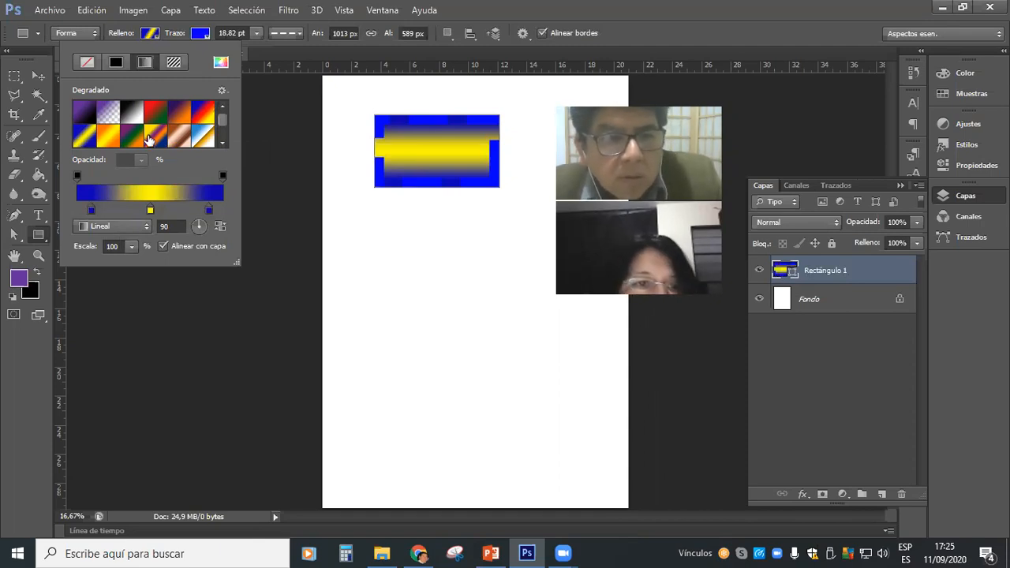
left_click(109, 138)
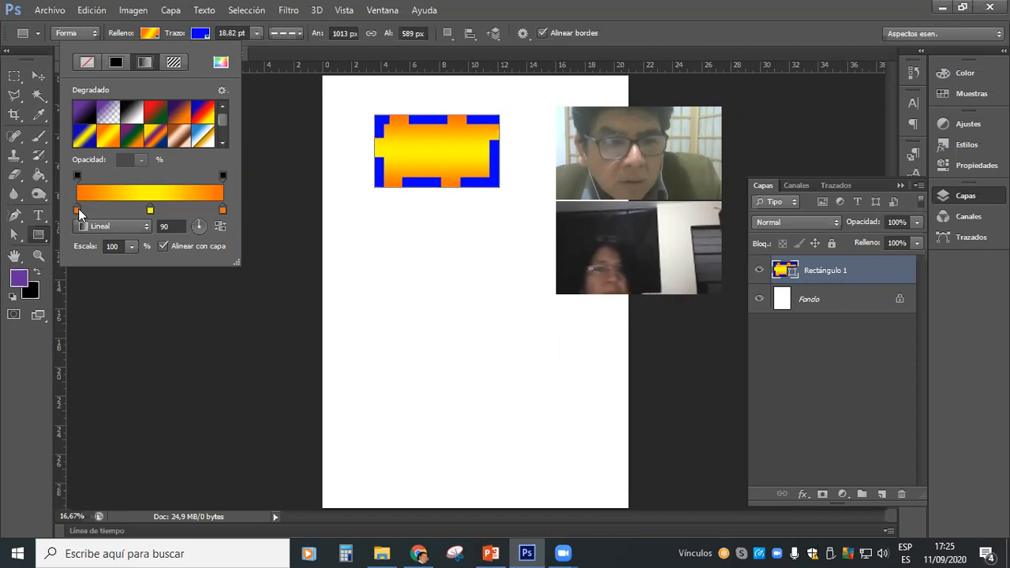
Move the gradient's two orange colour stops inward and reposition the yellow stop between them to narrow the yellow band.
left_click_drag(78, 210, 108, 211)
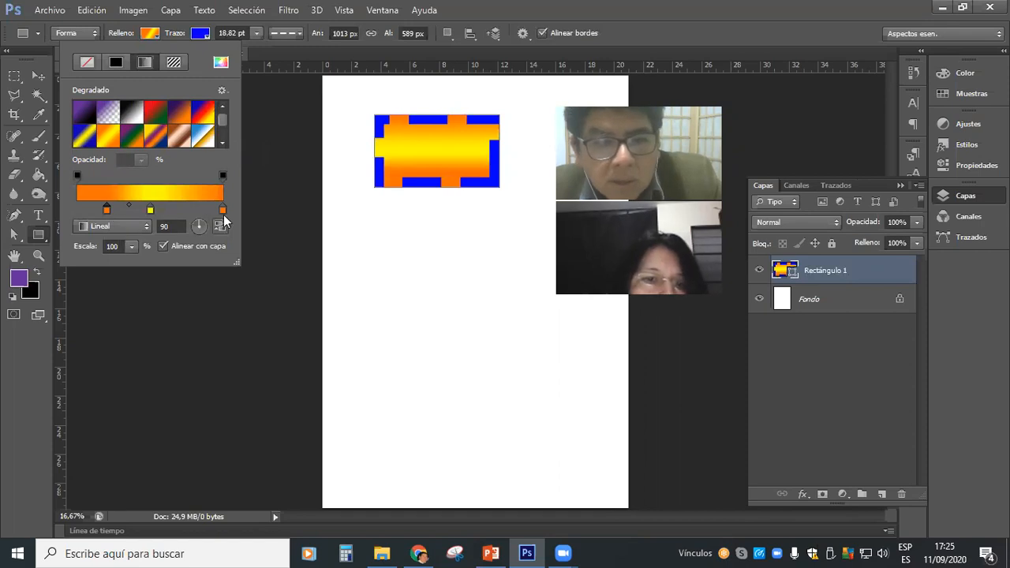
left_click_drag(164, 215, 136, 209)
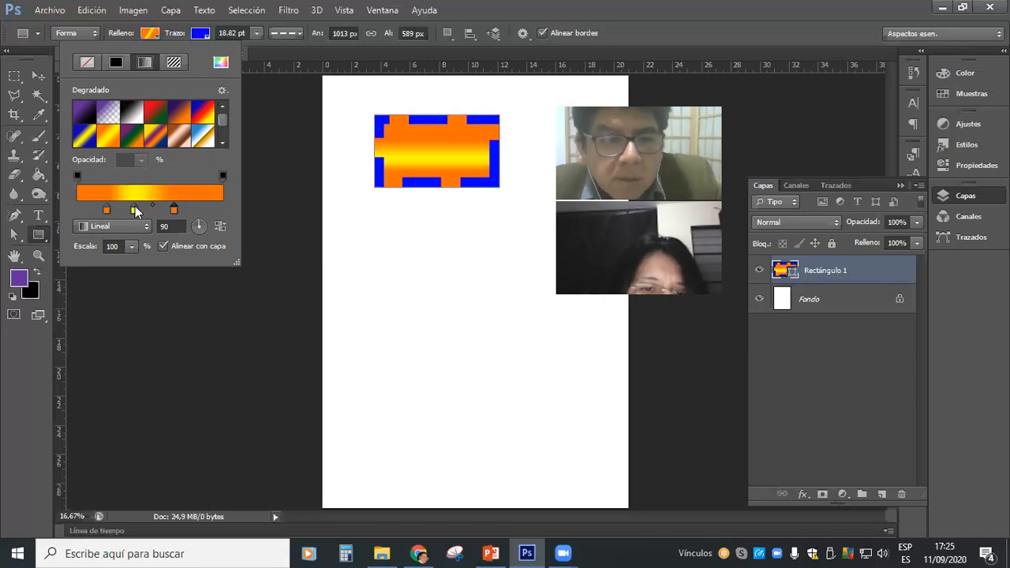
left_click_drag(138, 210, 182, 210)
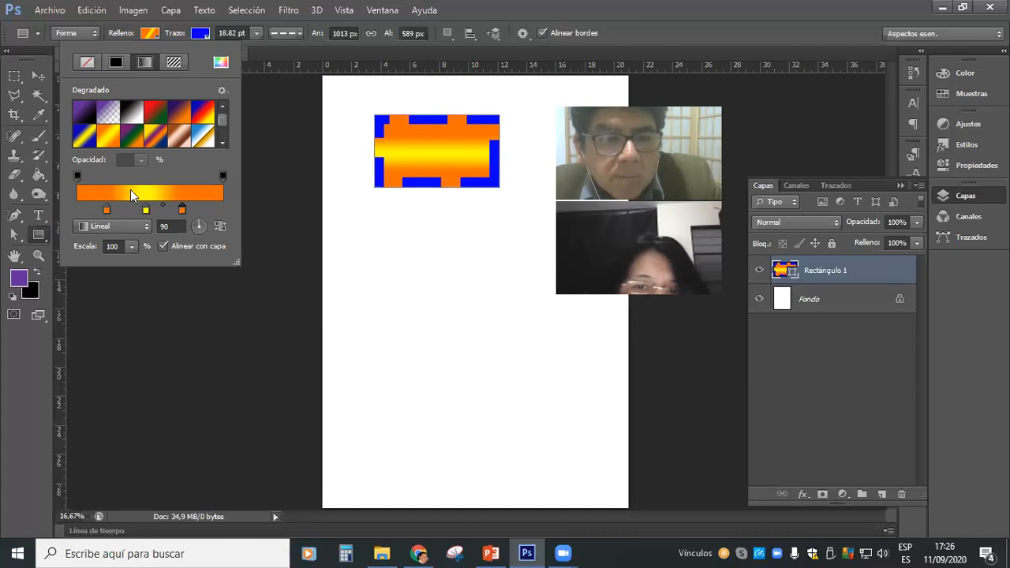
Try the radial, angle and reflected gradient styles on the rectangle's fill, ending with the diamond style (Rombo).
left_click(146, 227)
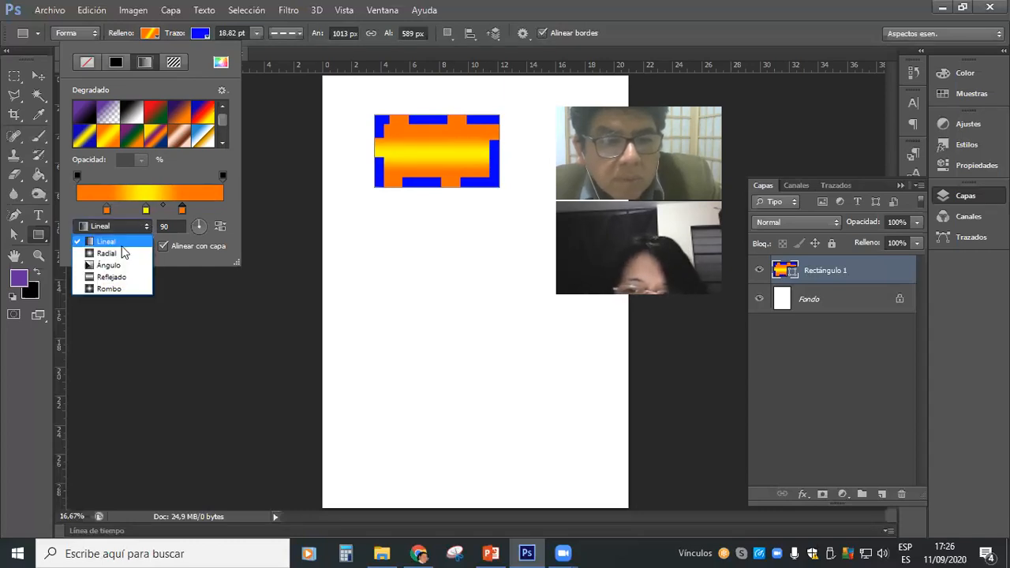
left_click(100, 253)
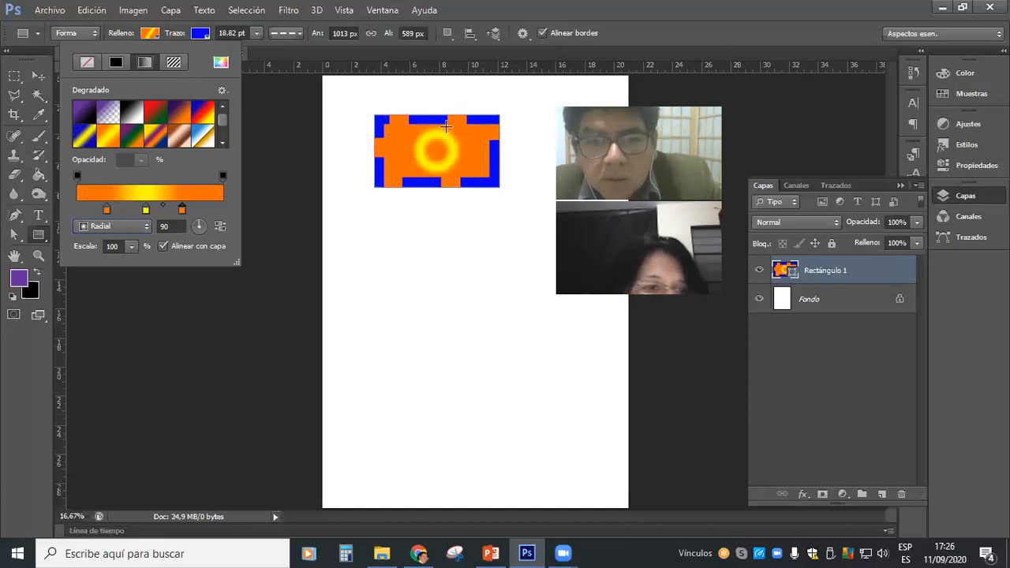
left_click(146, 228)
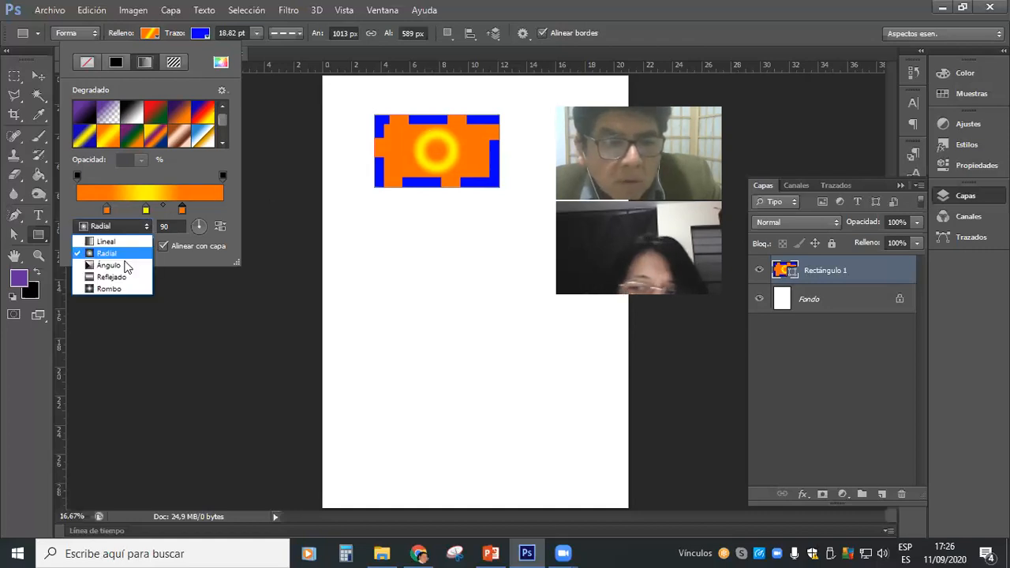
left_click(116, 264)
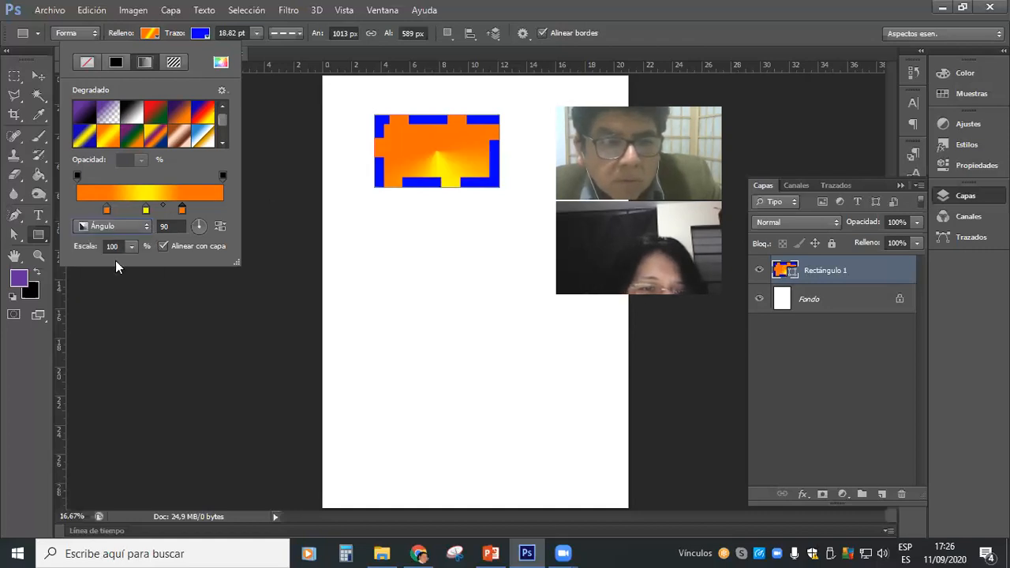
left_click(146, 226)
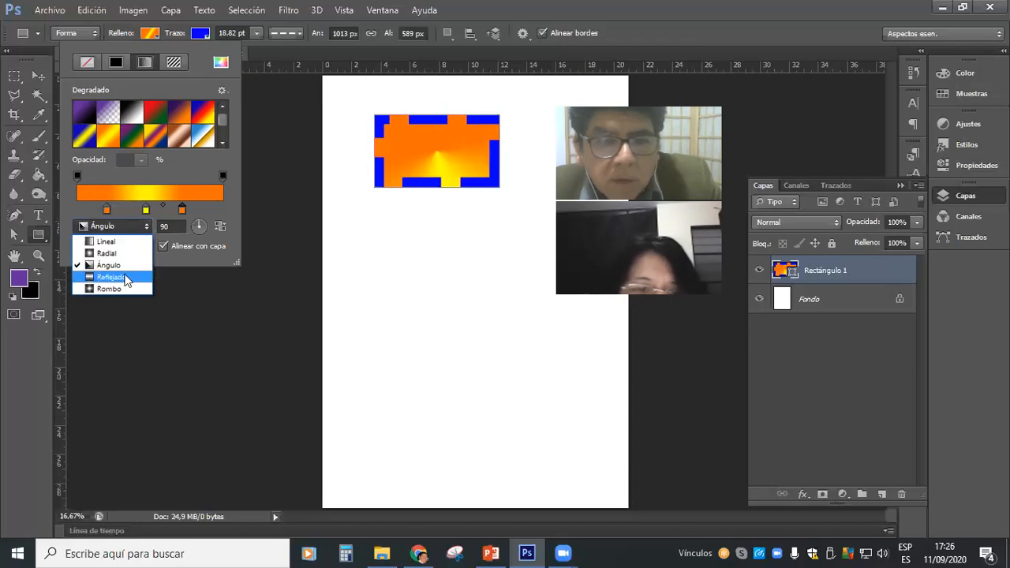
left_click(149, 225)
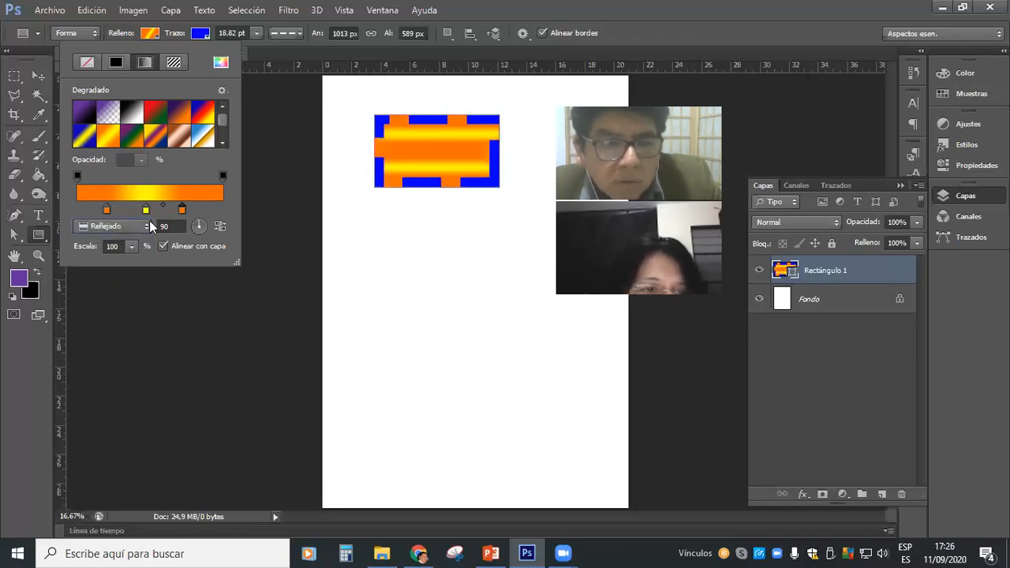
left_click(147, 228)
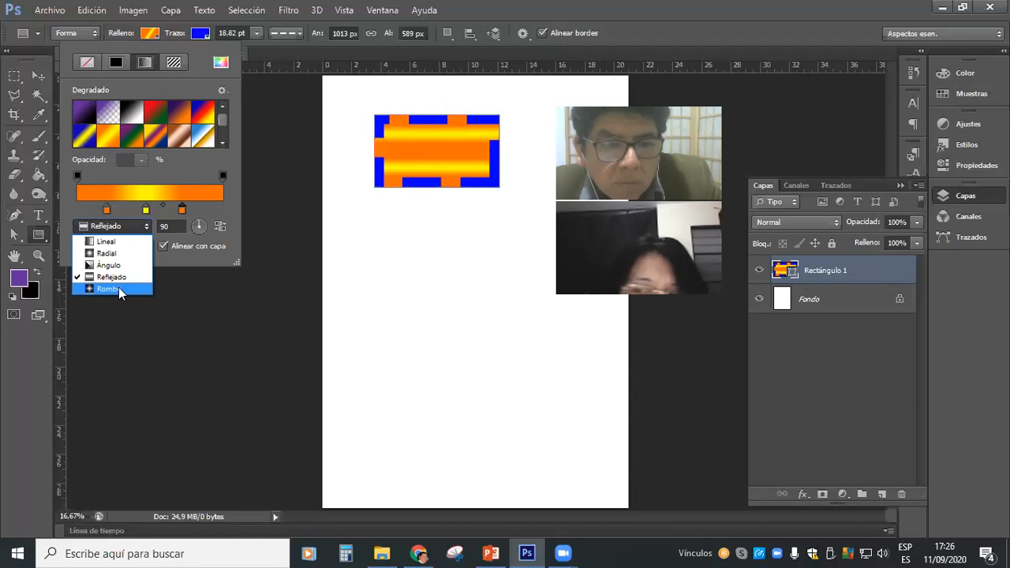
left_click(116, 288)
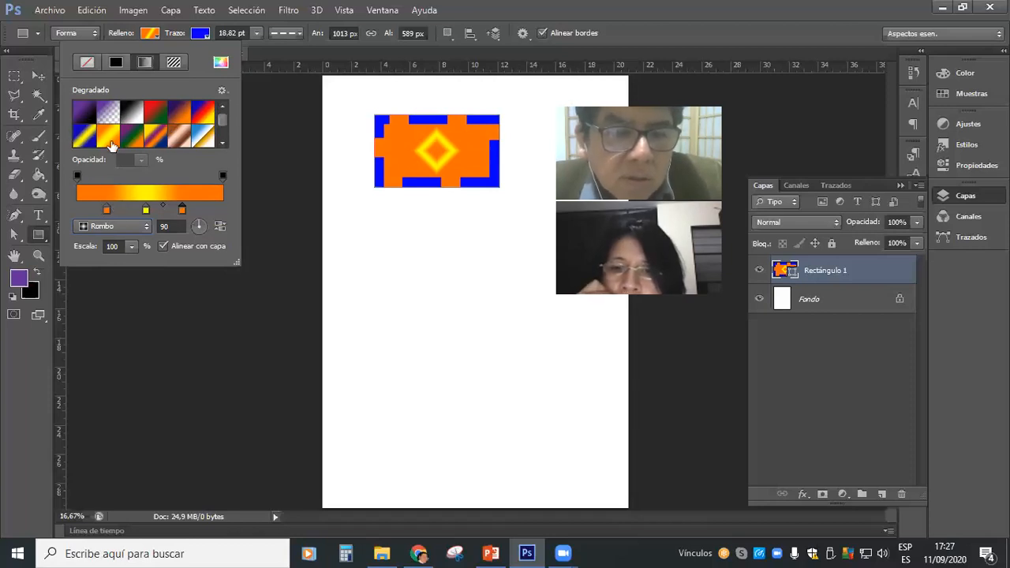
Browse further gradient presets, then add a white colour stop on each side of the gradient's yellow stop.
left_click(223, 142)
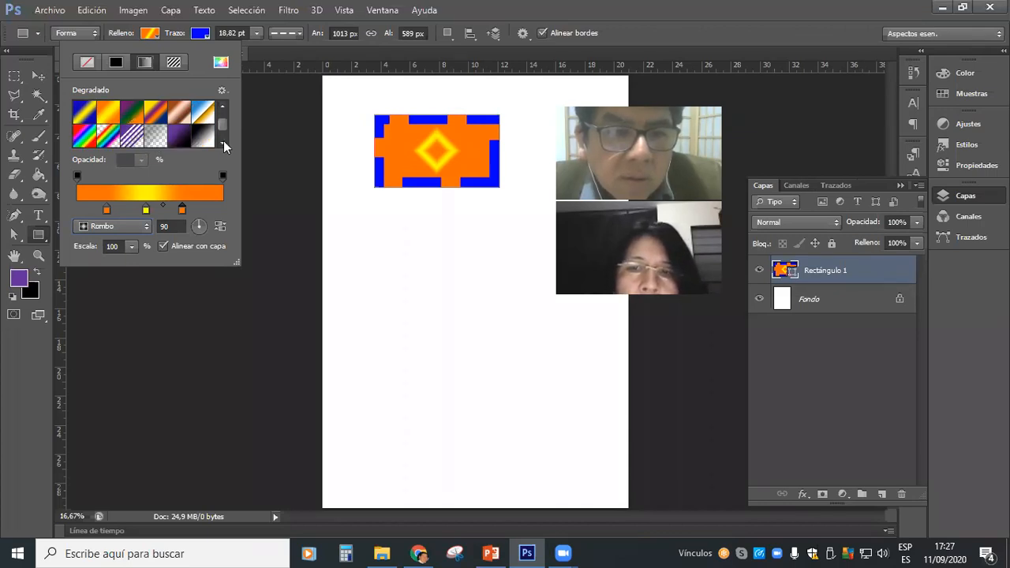
left_click(223, 142)
left_click(223, 109)
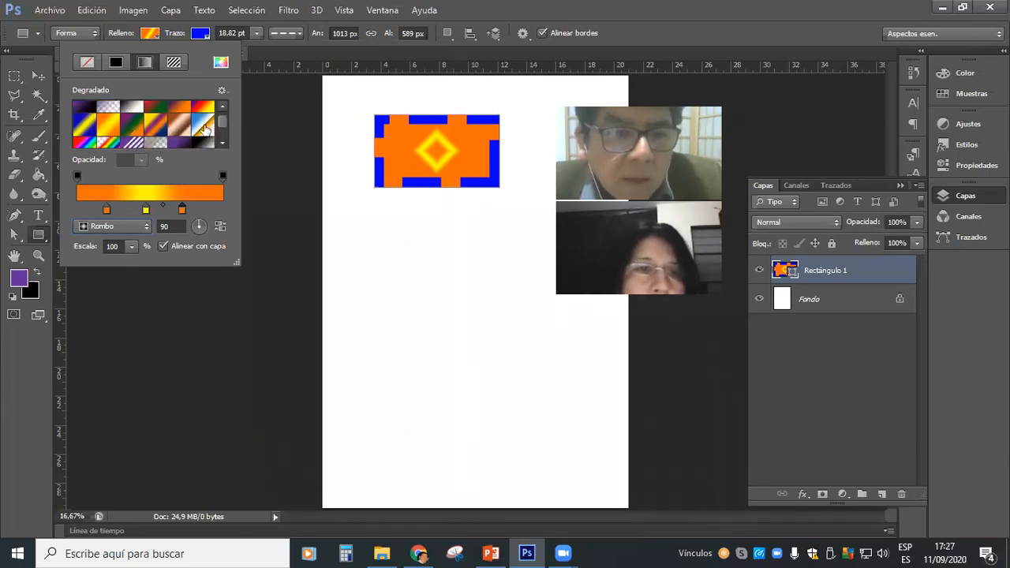
left_click(129, 207)
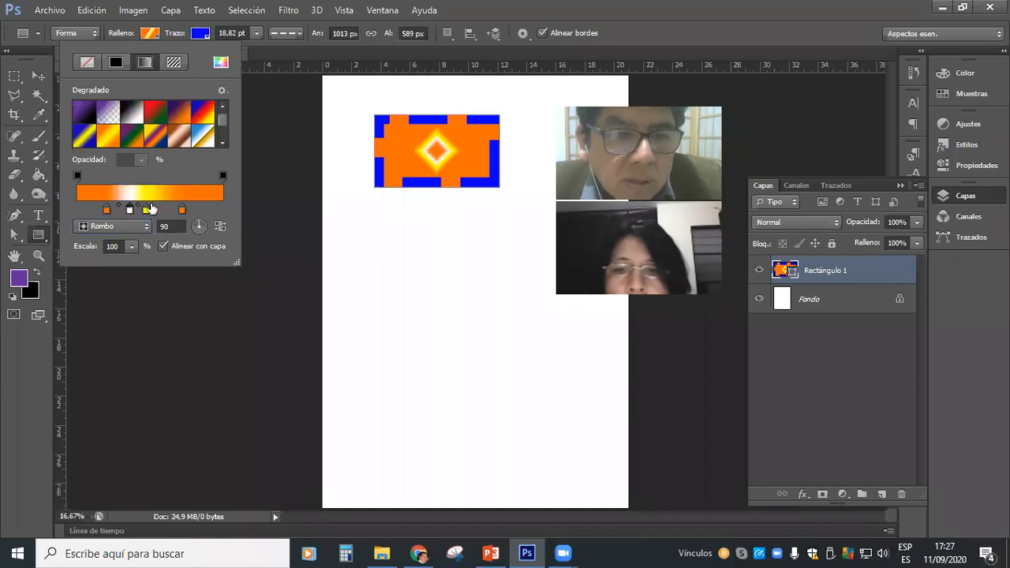
left_click(163, 208)
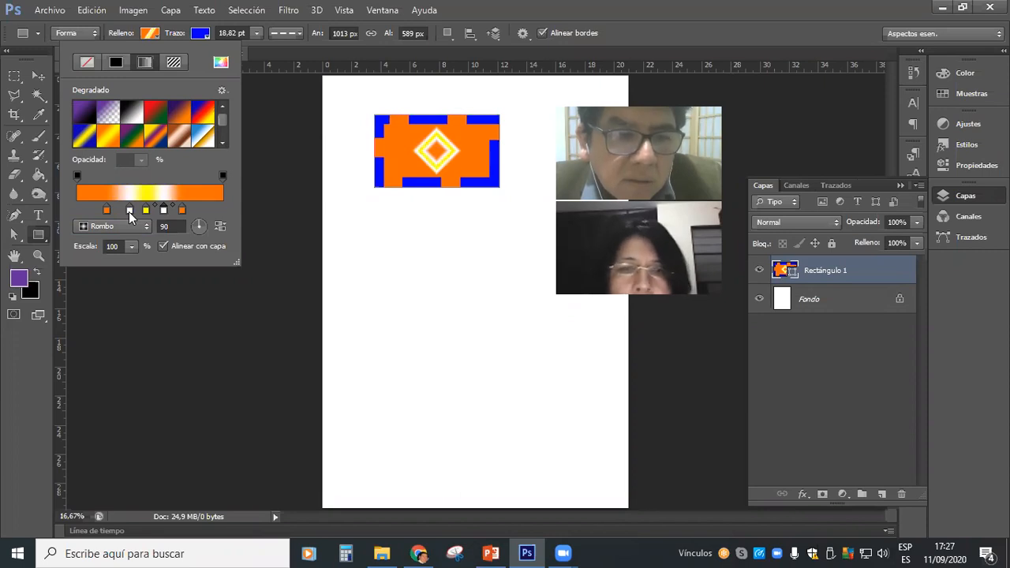
Change the white colour stop between the first orange stop and the yellow stop to red, bd0d0d.
left_click(130, 212)
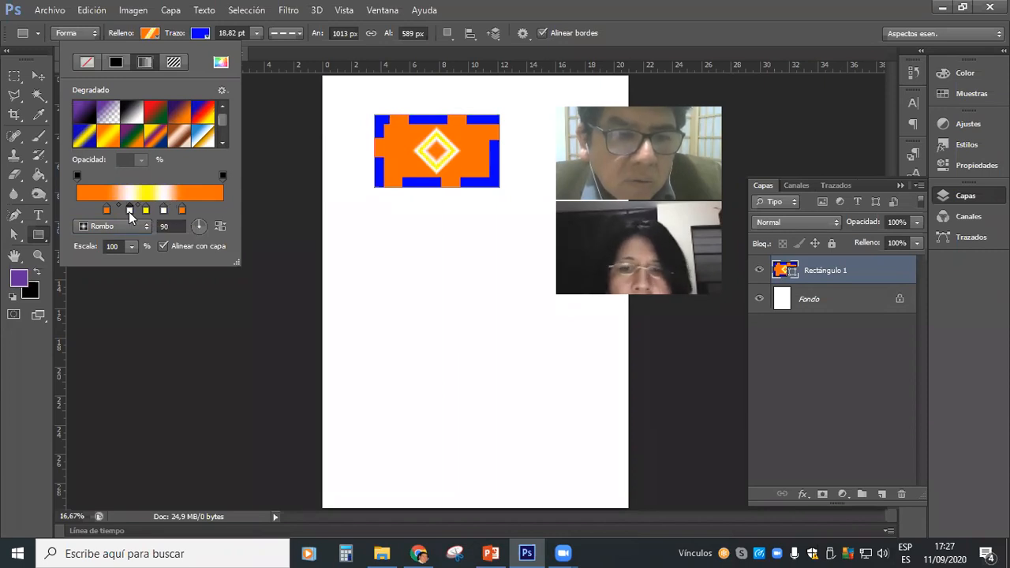
double_click(129, 211)
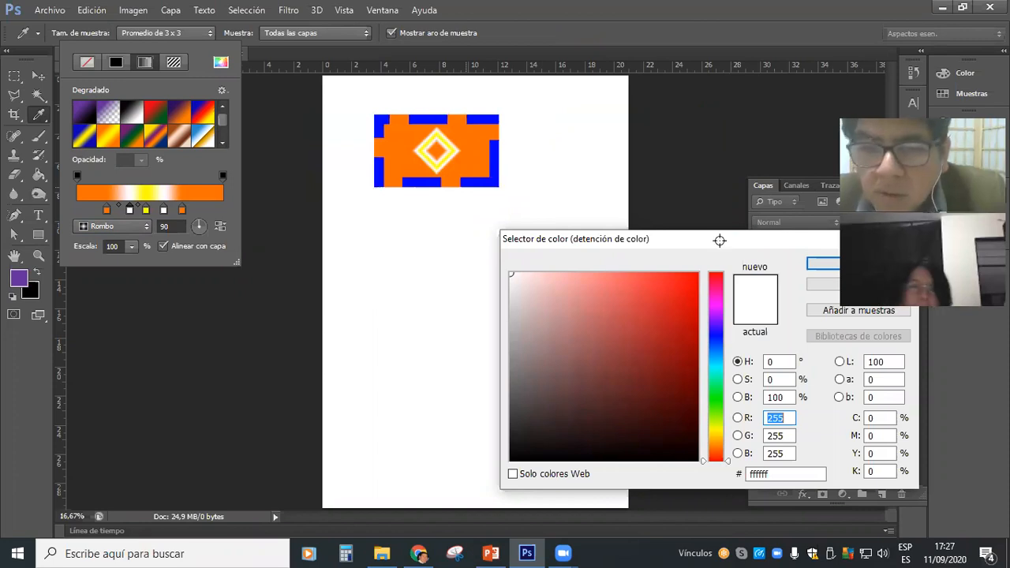
left_click_drag(570, 234, 461, 222)
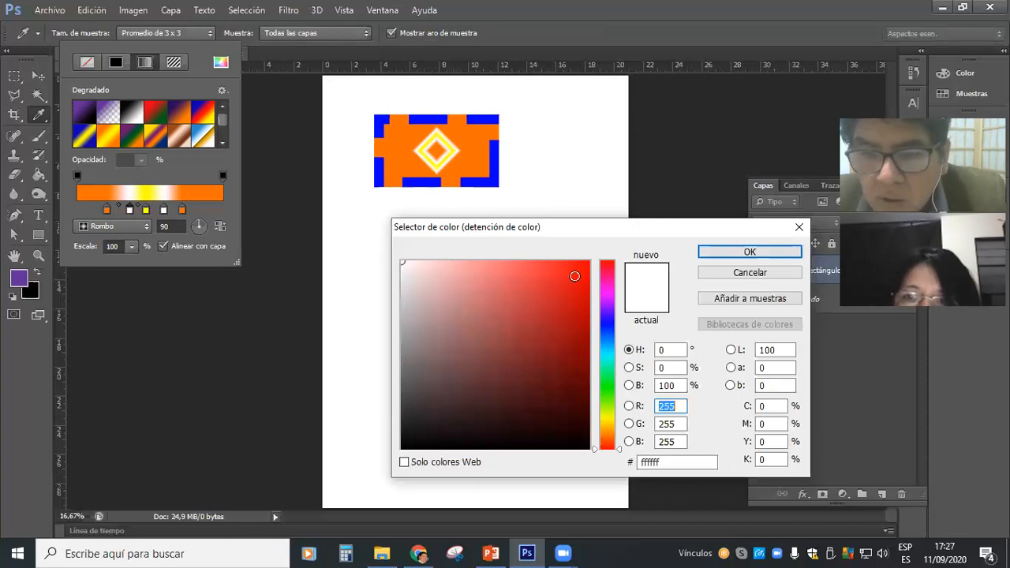
left_click(576, 308)
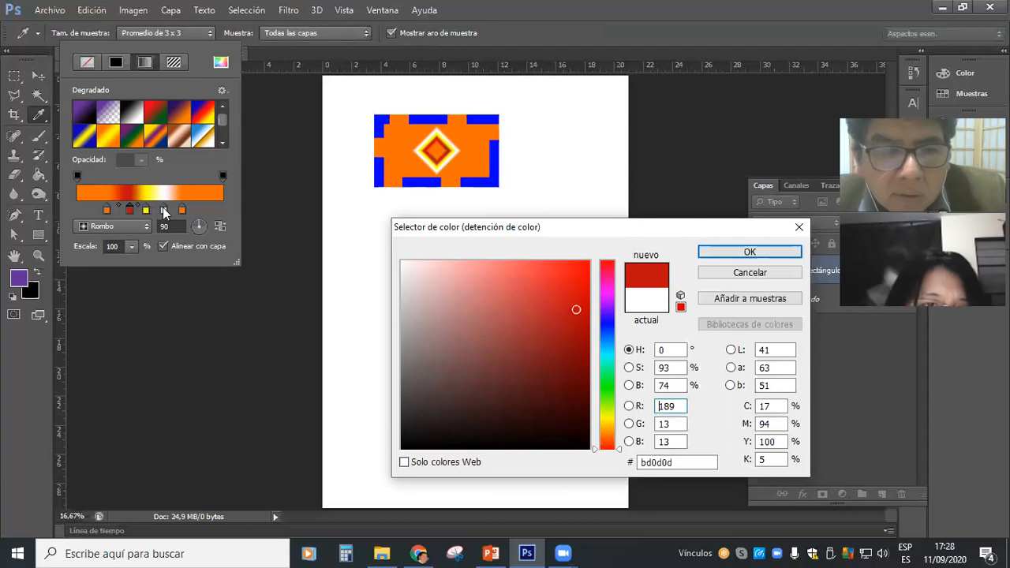
left_click(704, 253)
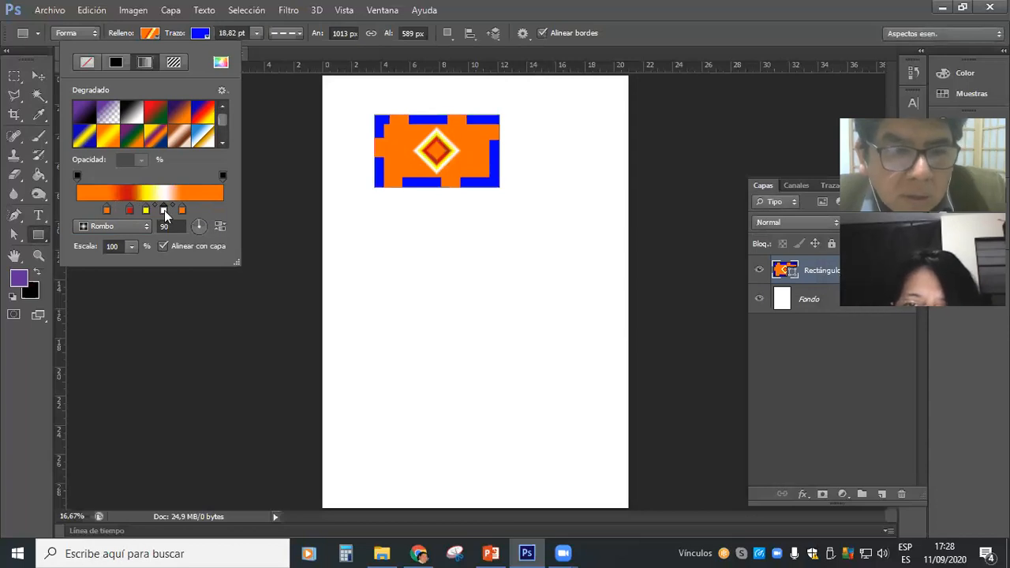
Change the remaining white colour stop, between the yellow and second orange stops, to green, 10de23.
double_click(165, 210)
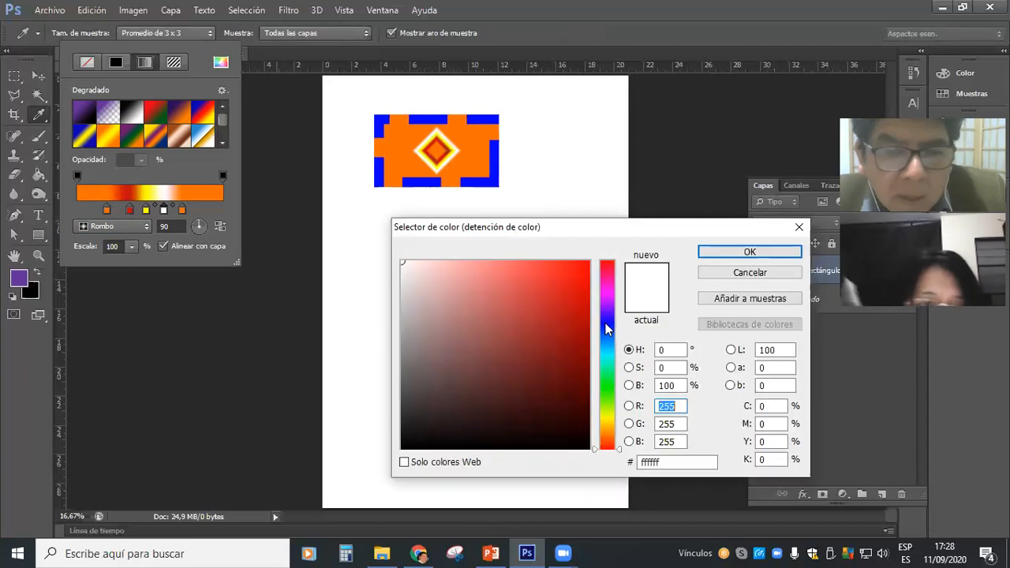
left_click(607, 384)
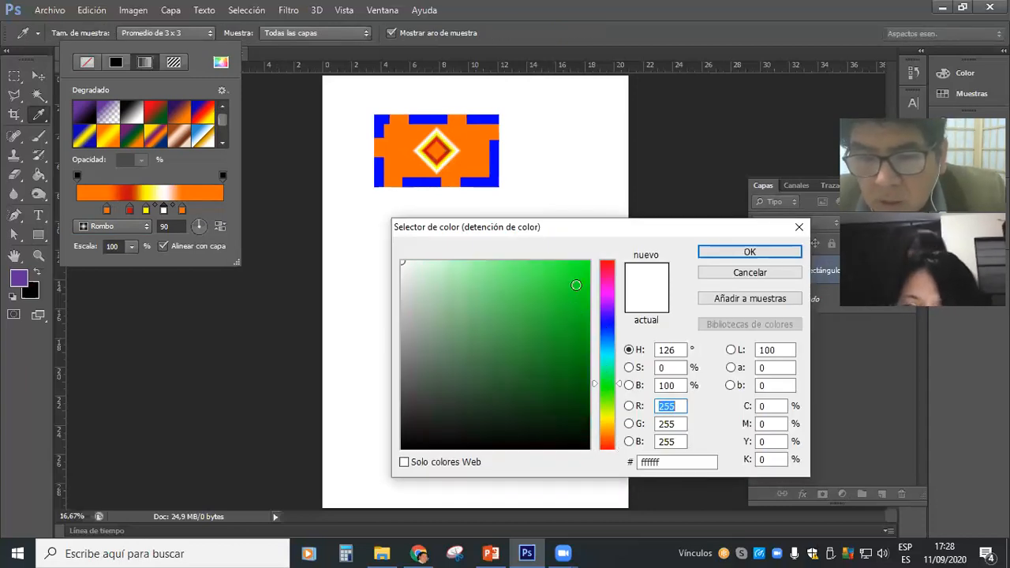
left_click(576, 284)
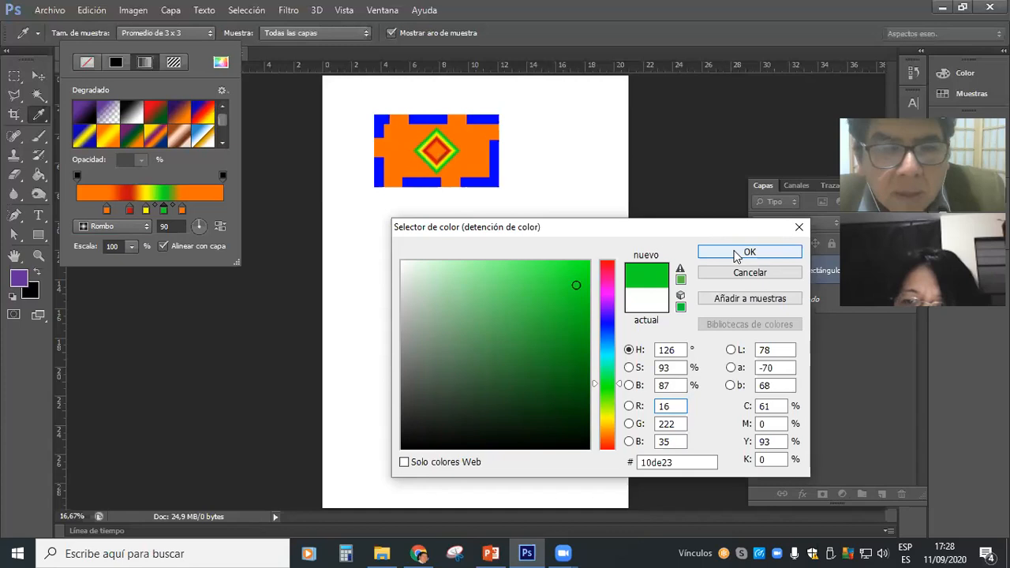
key("Return")
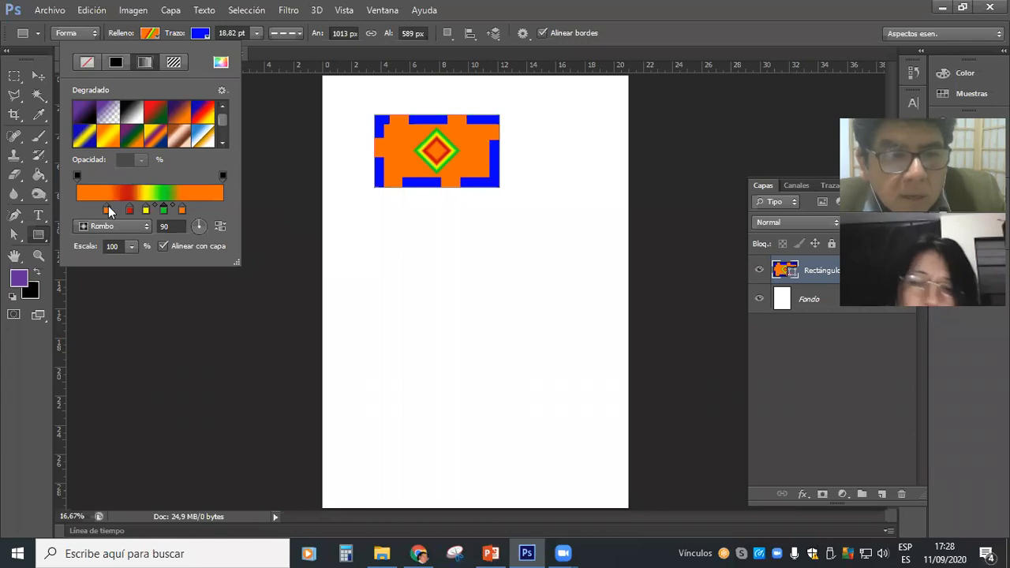
Spread the gradient's colour stops by moving the orange, red and green stops outward and centring the yellow stop between red and green.
mouse_move(107, 210)
left_mouse_down()
mouse_move(85, 210)
mouse_move(115, 213)
left_mouse_up()
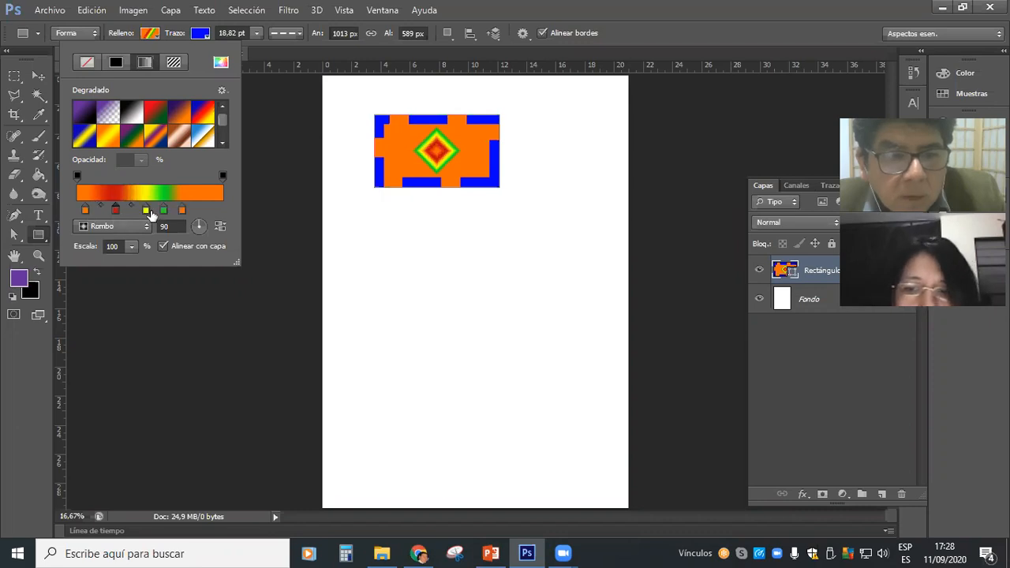
left_click(148, 214)
left_click_drag(146, 211, 139, 211)
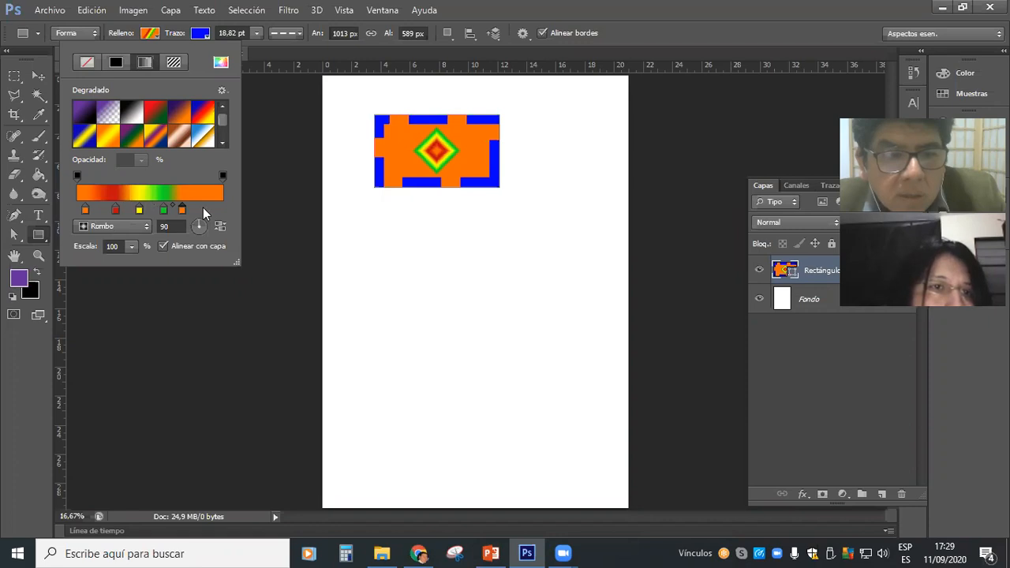
mouse_move(182, 210)
left_mouse_down()
mouse_move(202, 210)
mouse_move(173, 209)
left_mouse_up()
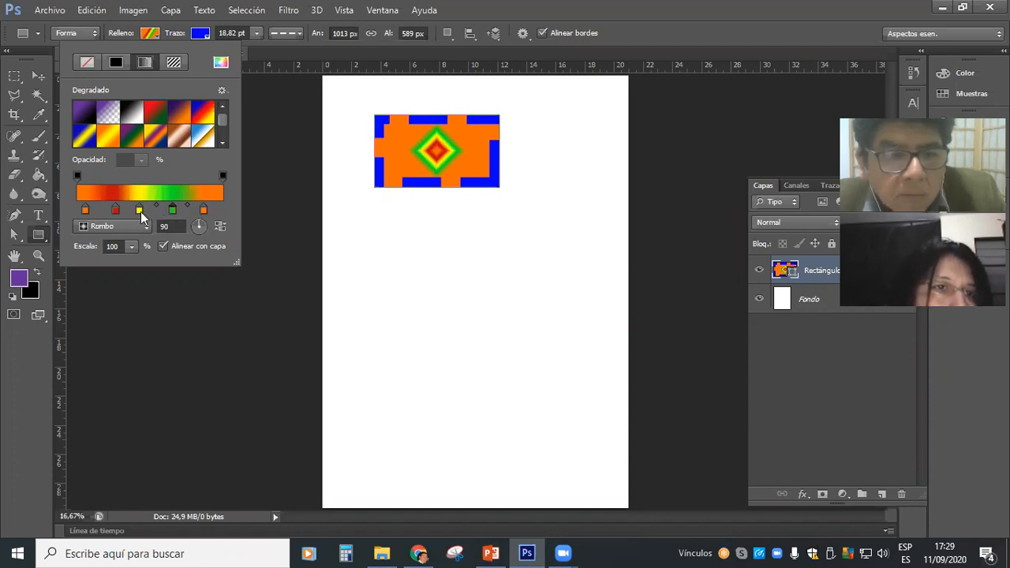
left_click(139, 211)
left_click_drag(142, 213, 145, 213)
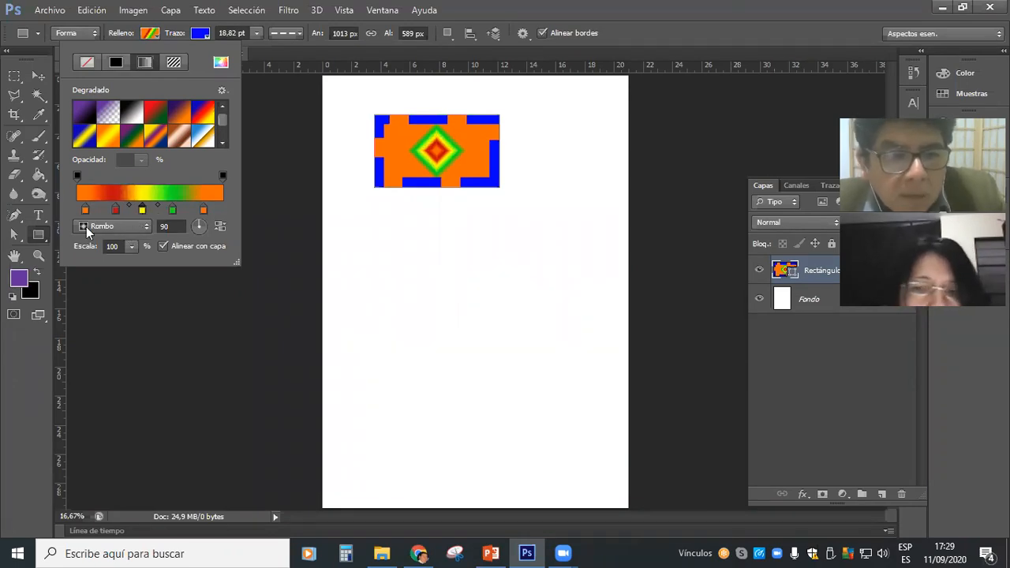
Try the radial style on the multicolour gradient, then set its style to linear (Lineal).
left_click(129, 228)
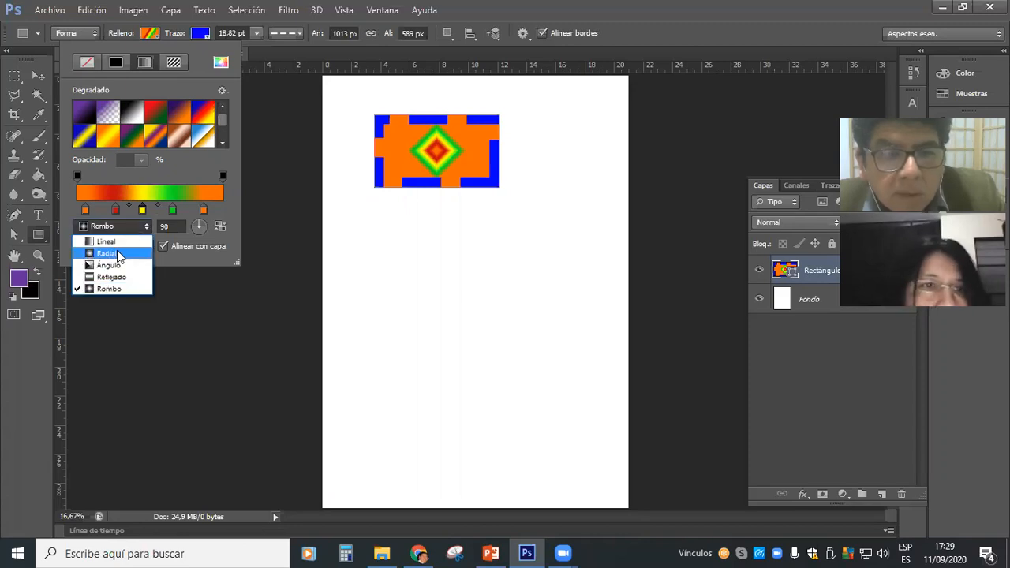
left_click(116, 253)
left_click(134, 225)
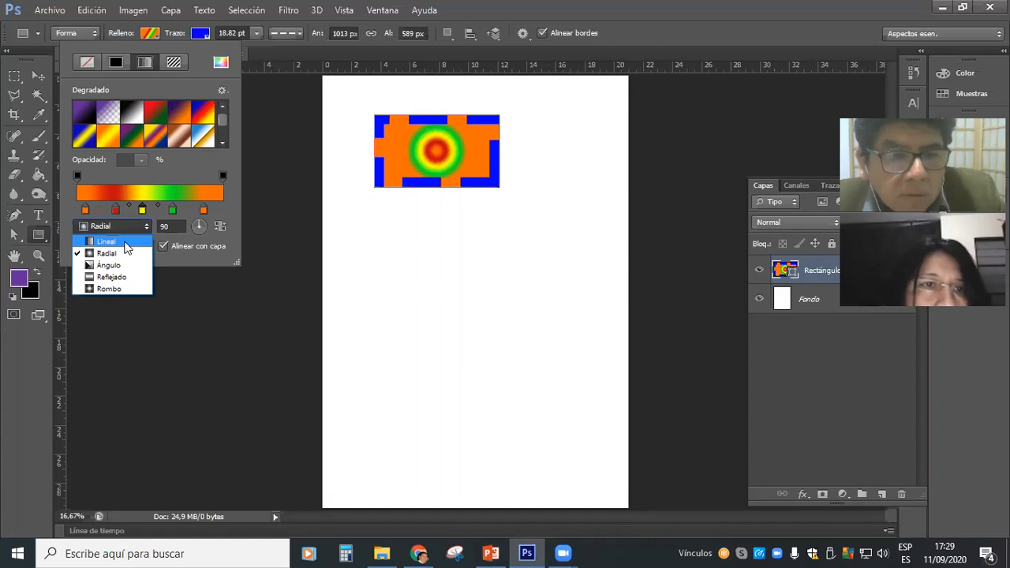
left_click(126, 243)
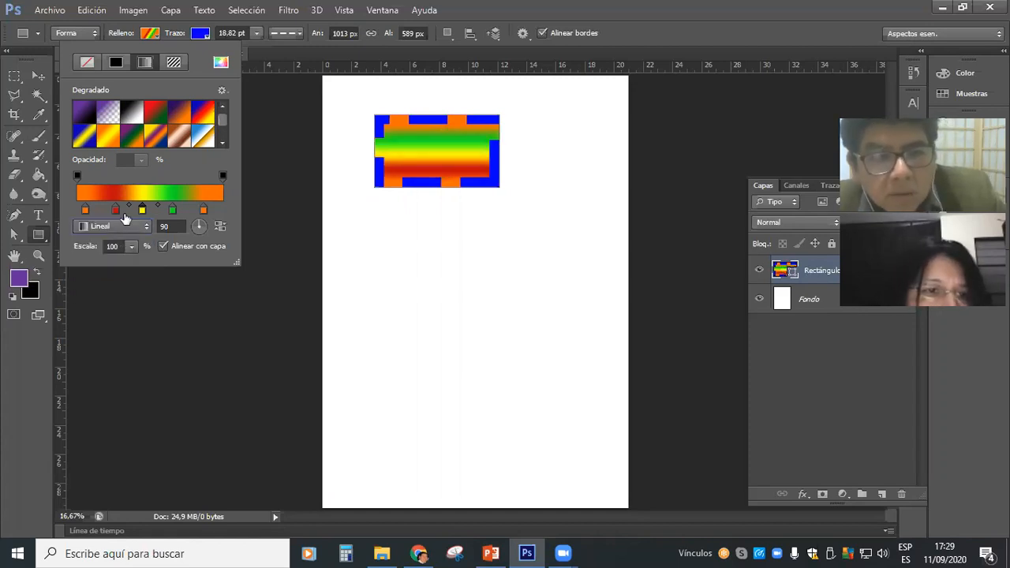
Rotate the linear gradient to a few trial angles such as 30 degrees, then set its angle to 45 degrees.
left_click(207, 225)
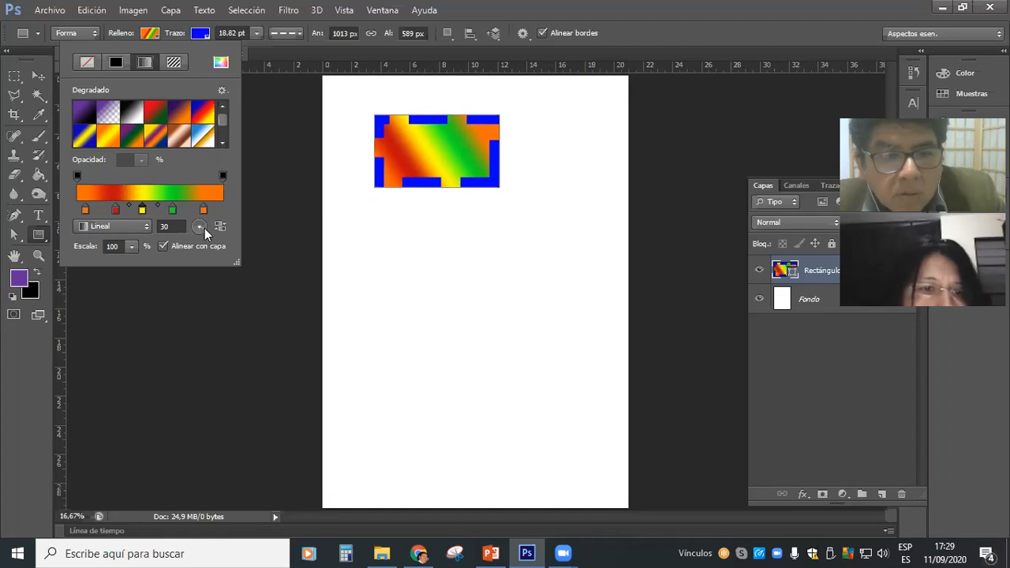
left_click(204, 226)
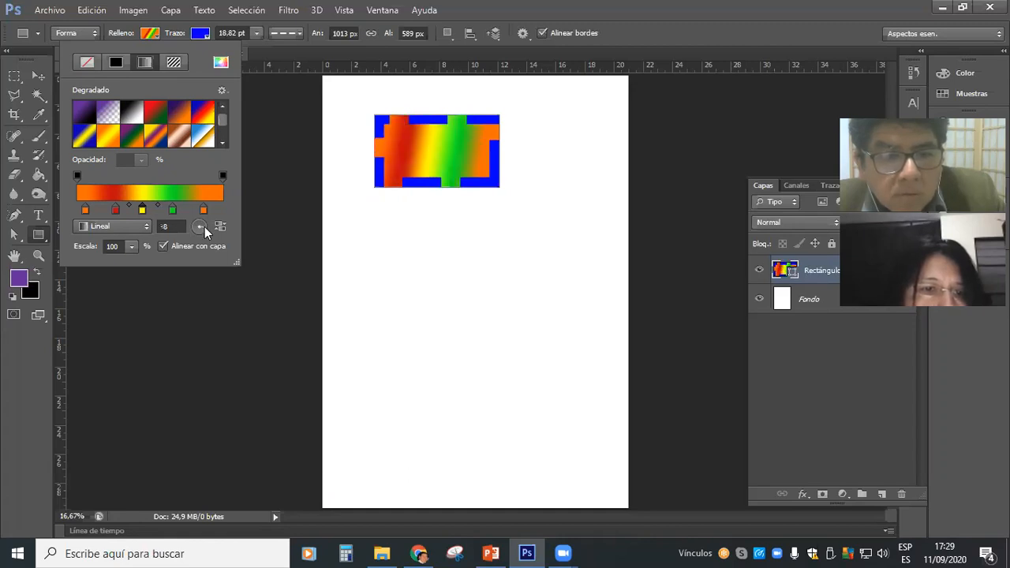
left_click_drag(169, 226, 154, 227)
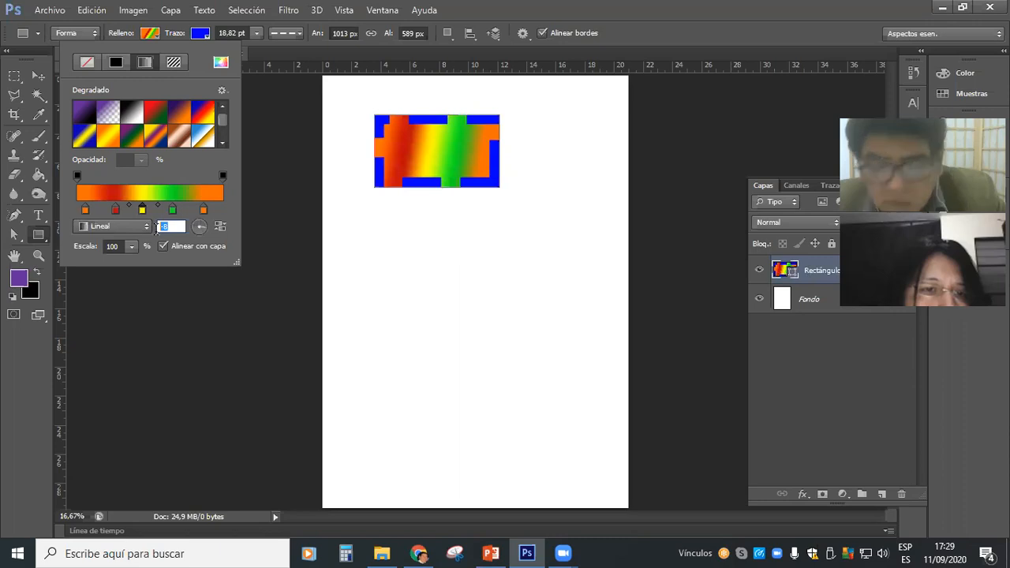
type("45")
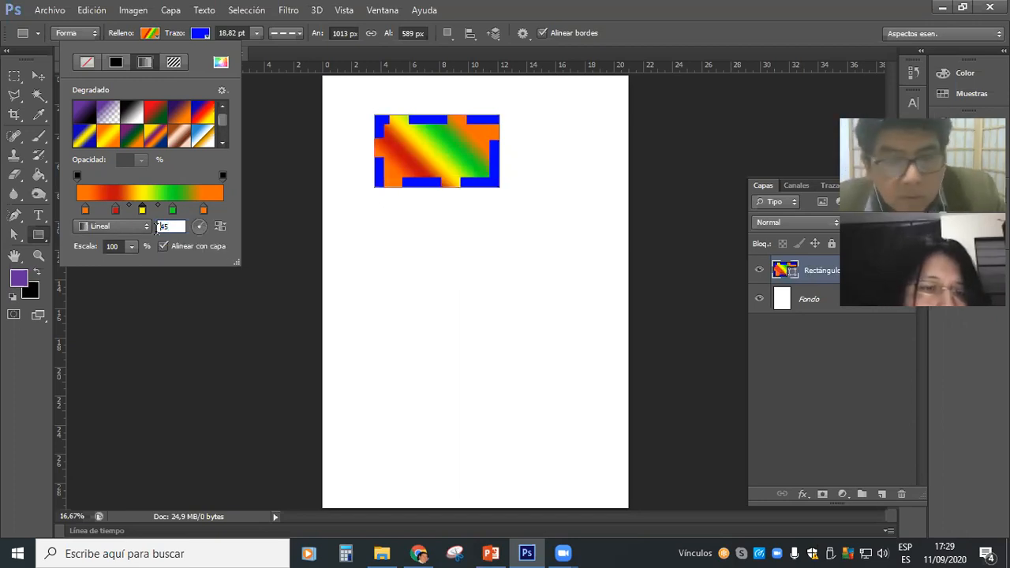
Set the gradient's angle to -45 degrees, then reverse its colour order and reverse it back.
type("-")
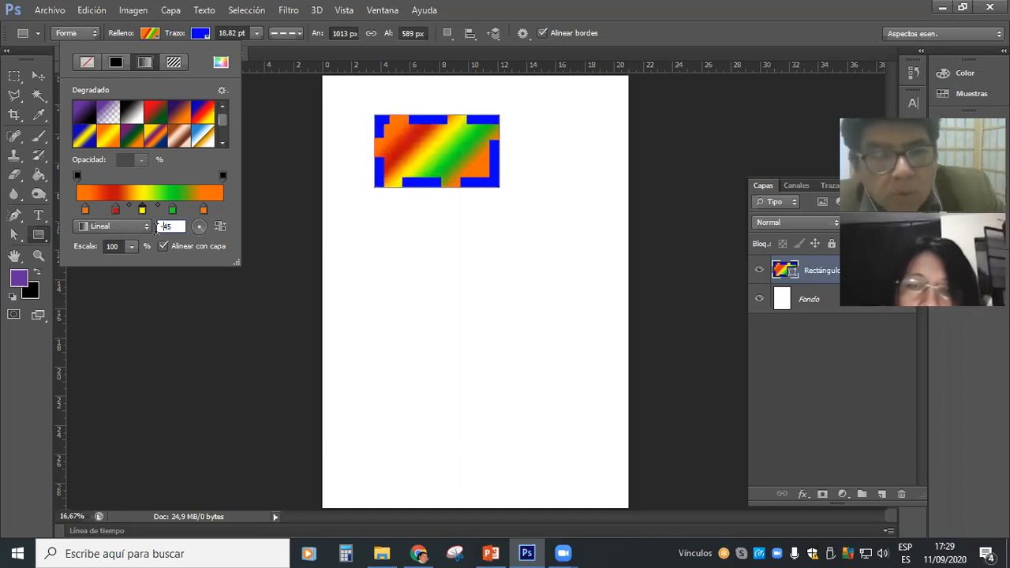
left_click(221, 229)
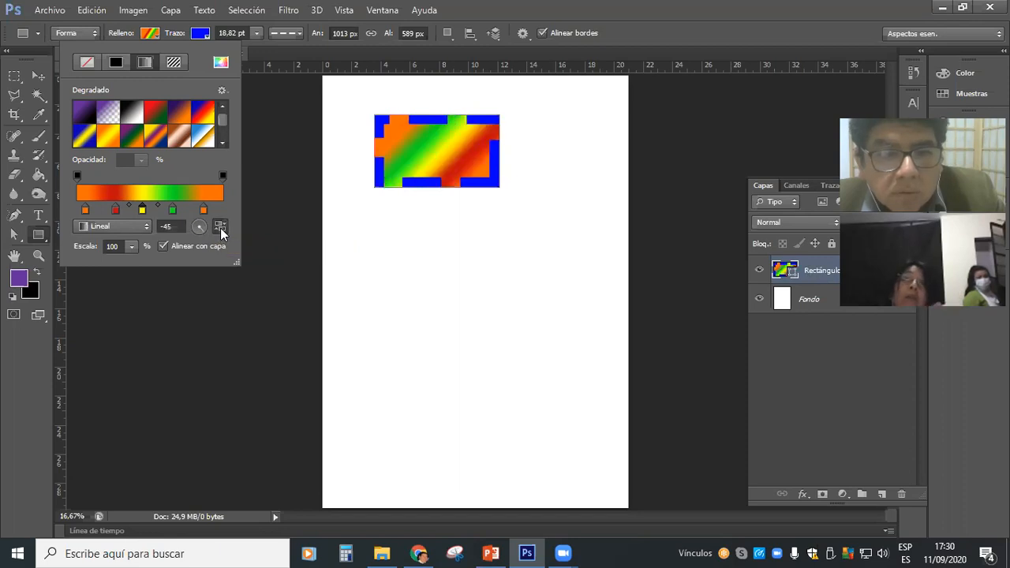
left_click(221, 229)
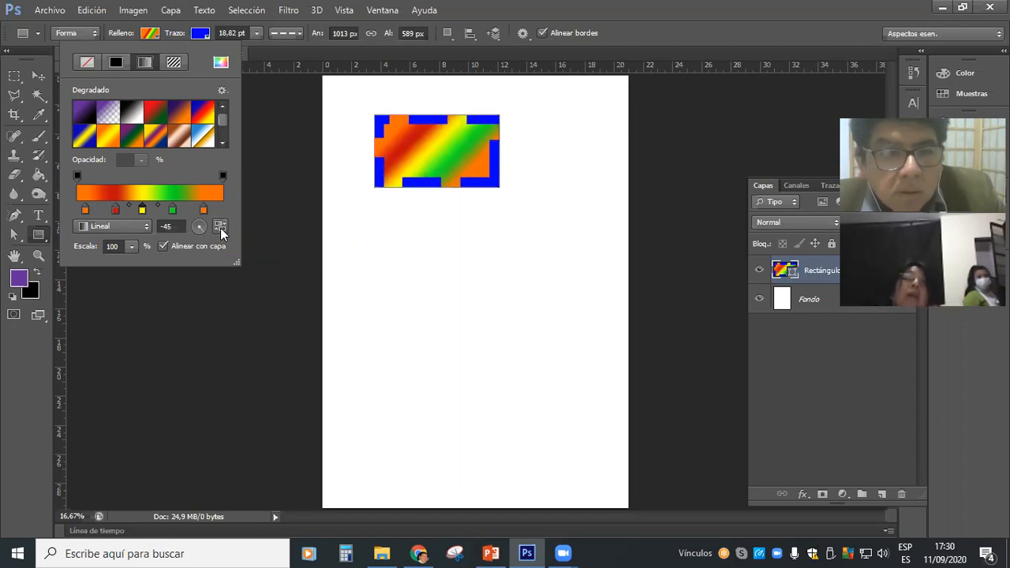
Toggle the gradient's colour reversal several times, ending with the original colour order.
left_click(221, 229)
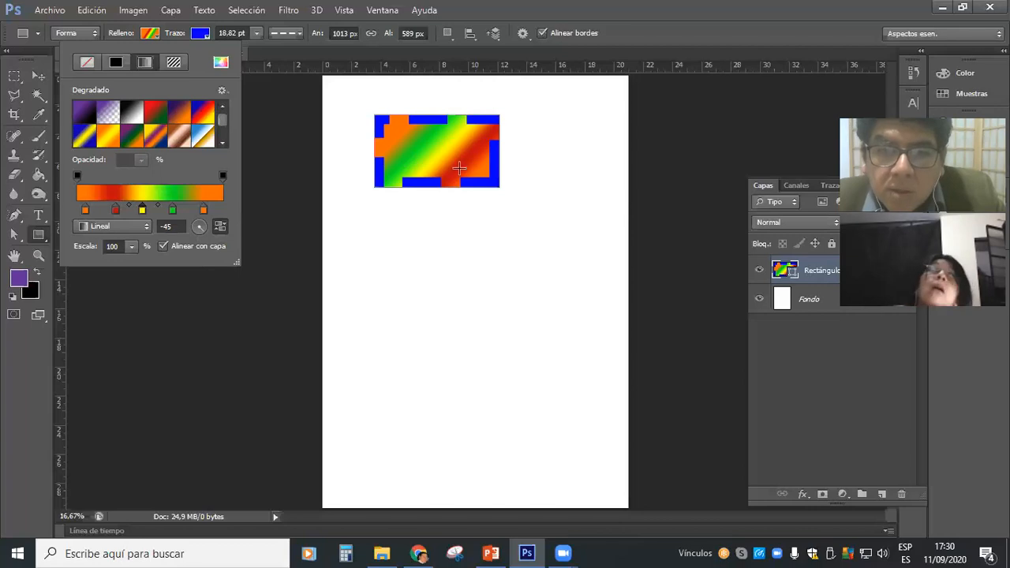
left_click(220, 229)
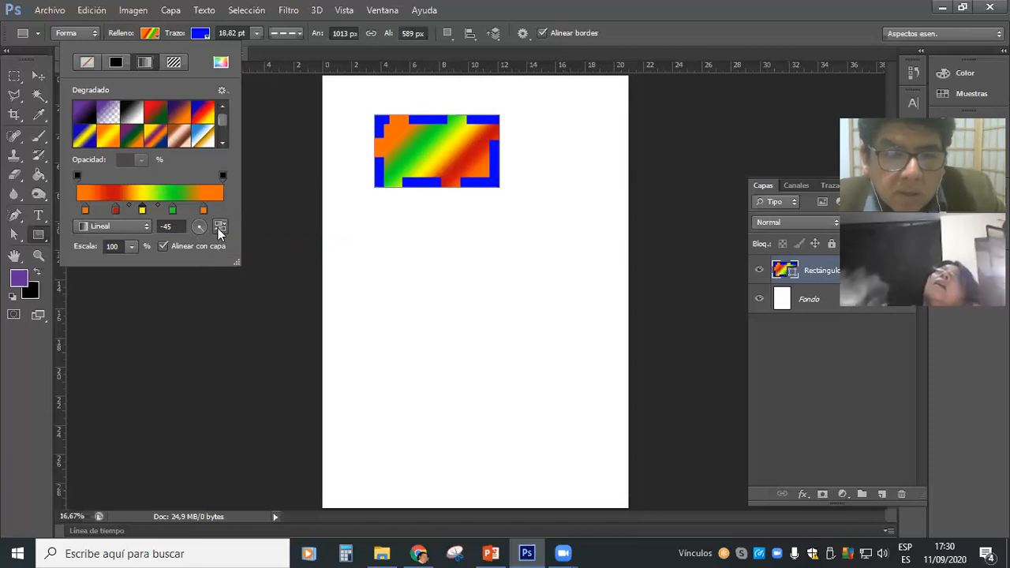
left_click(220, 230)
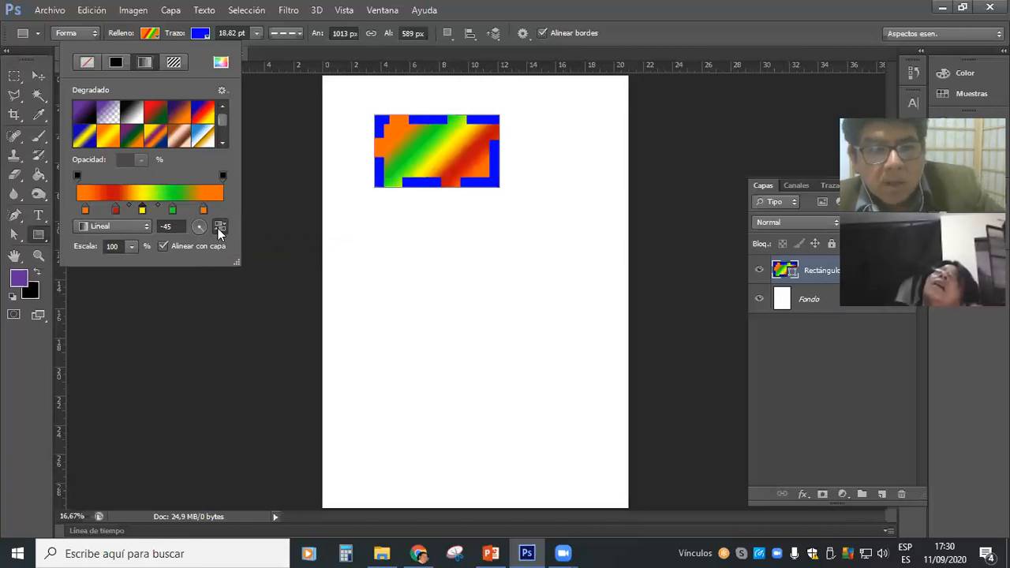
left_click(219, 230)
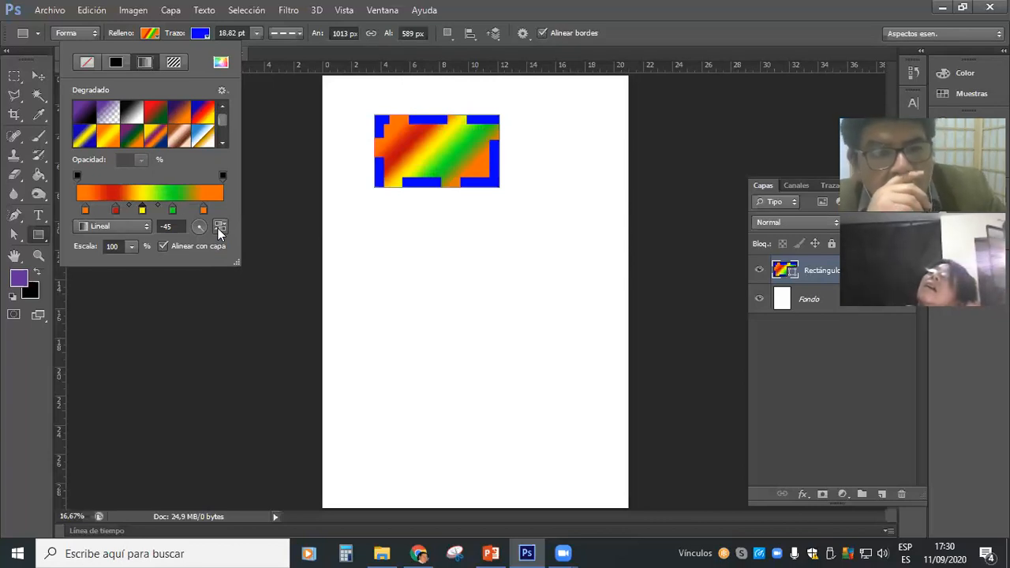
Try enlarging the gradient's scale to 238% and then 357%.
left_click(132, 247)
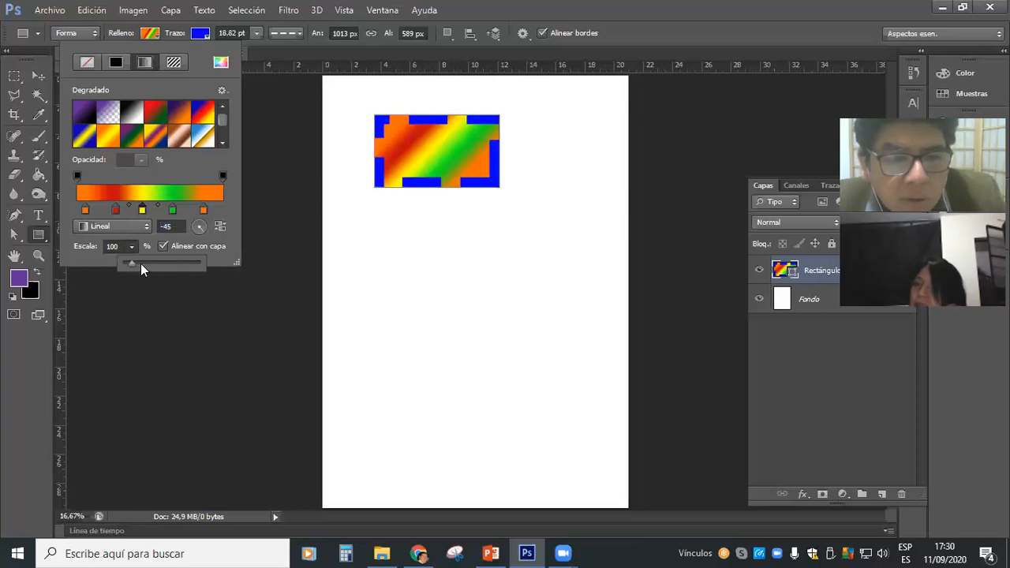
left_click(142, 262)
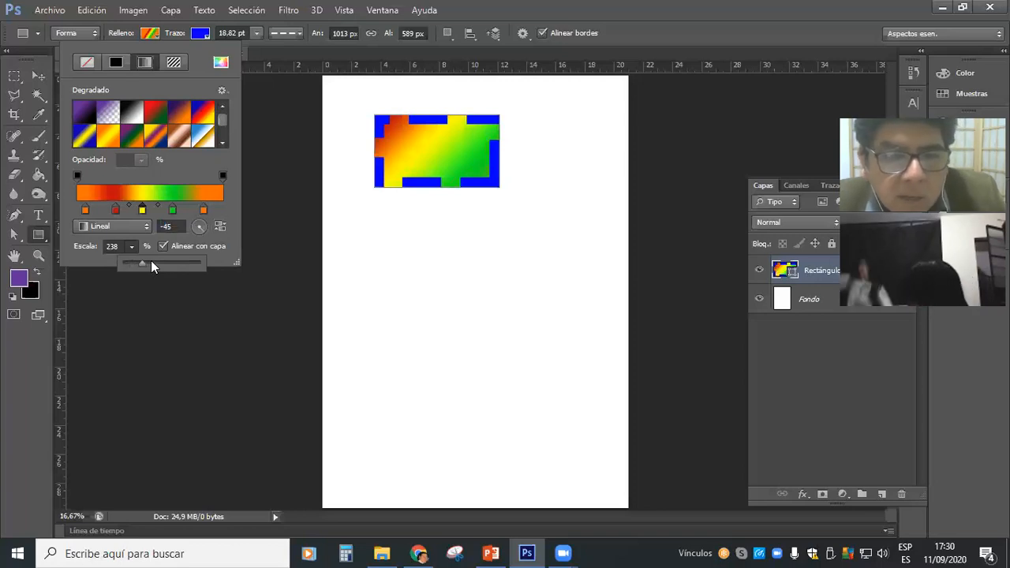
left_click(150, 262)
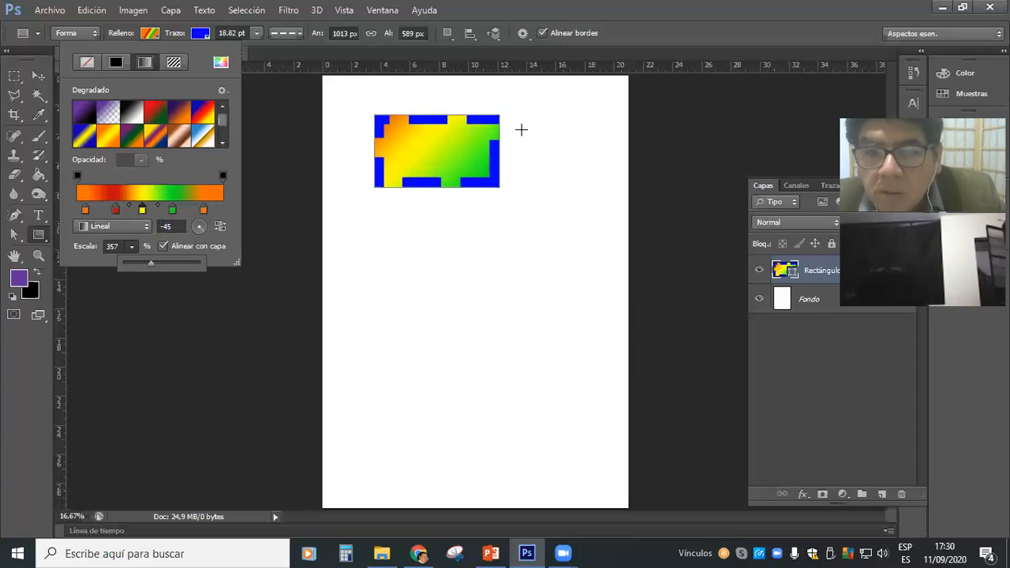
left_click(463, 165)
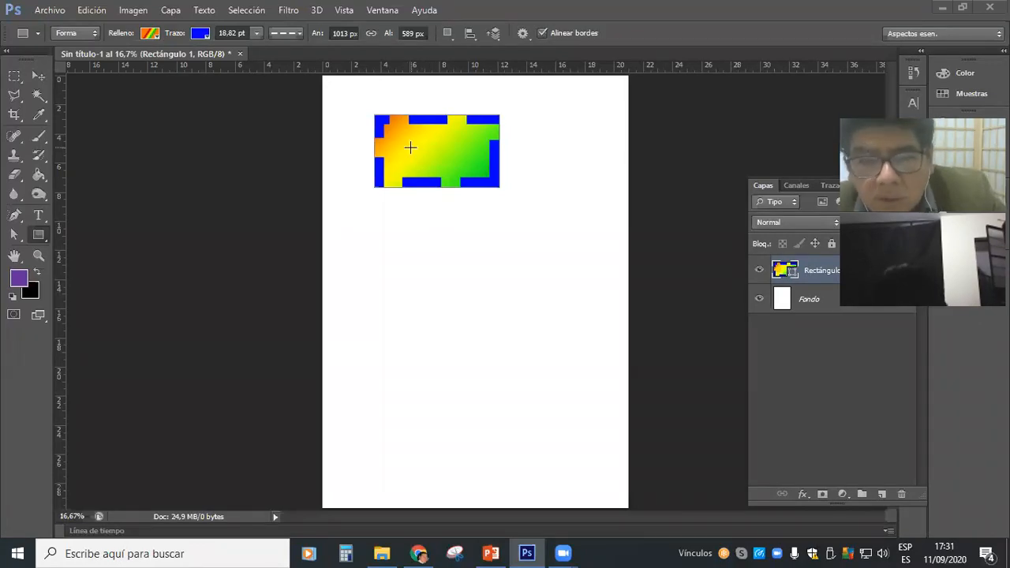
Try other scales on the rectangle's gradient fill, such as 60%, 1%, 70%, 110% and 139%.
left_click(149, 33)
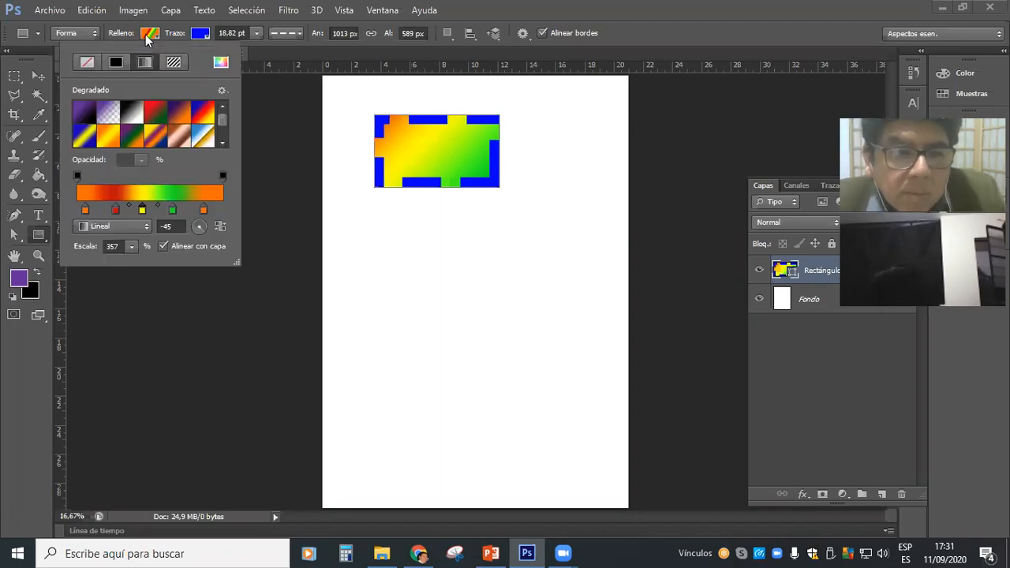
left_click(128, 246)
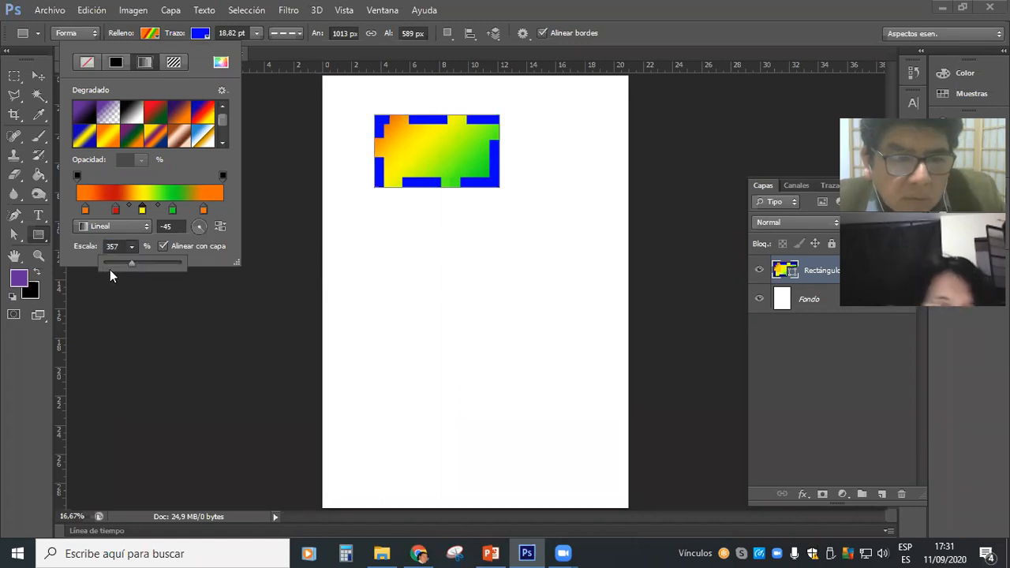
left_click(112, 269)
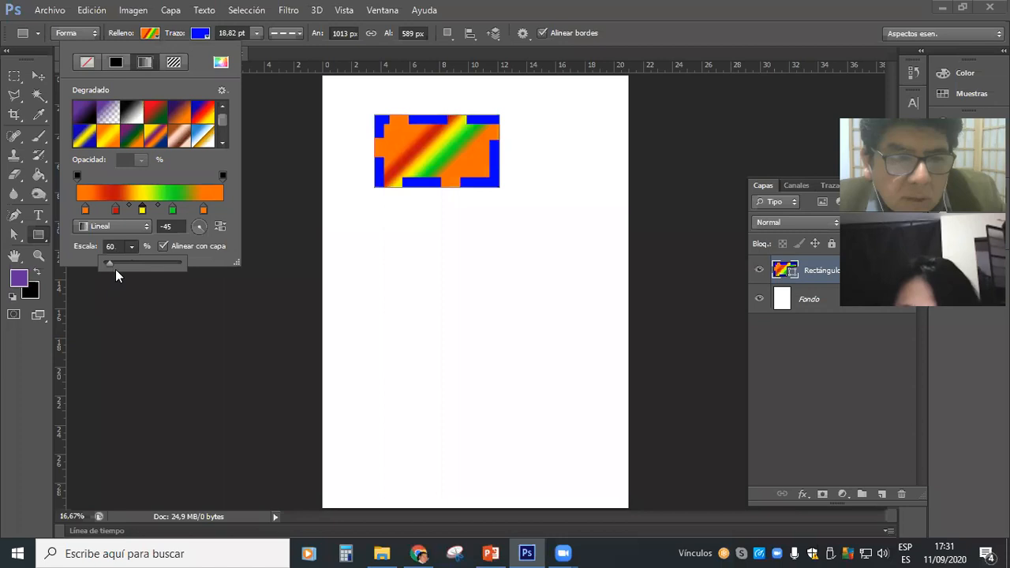
left_click(115, 269)
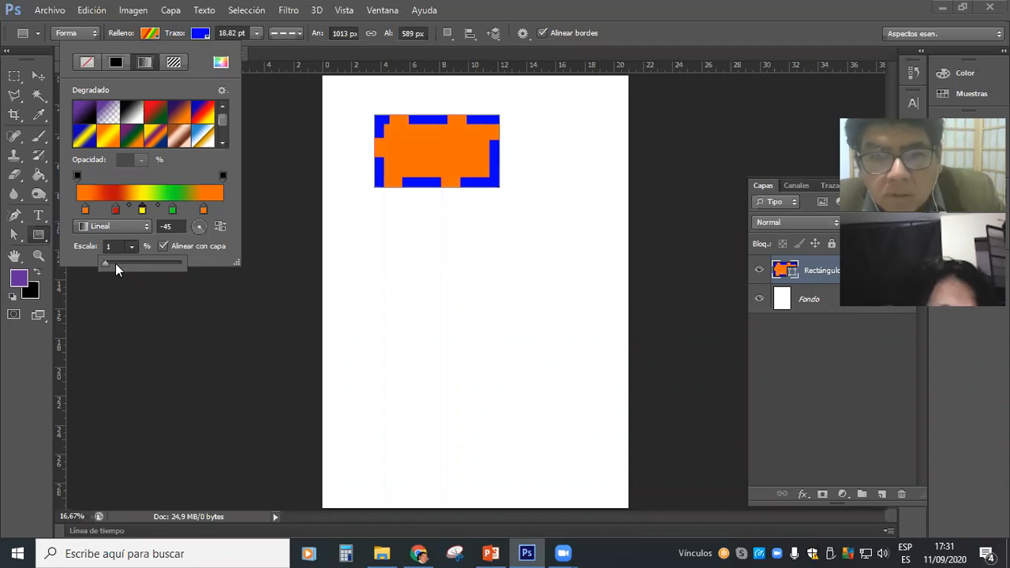
left_click(115, 263)
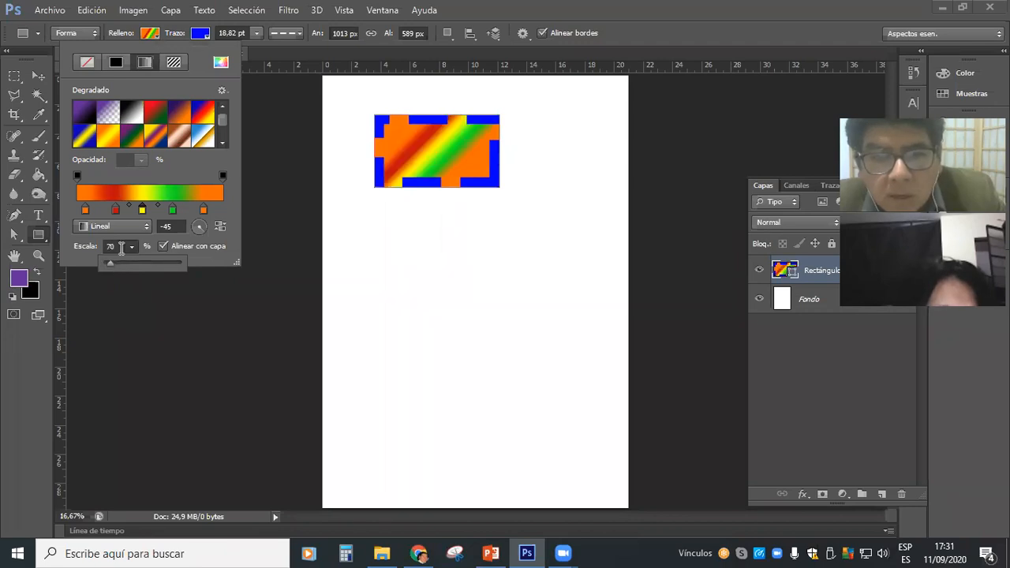
scroll(121, 247, "up", 4)
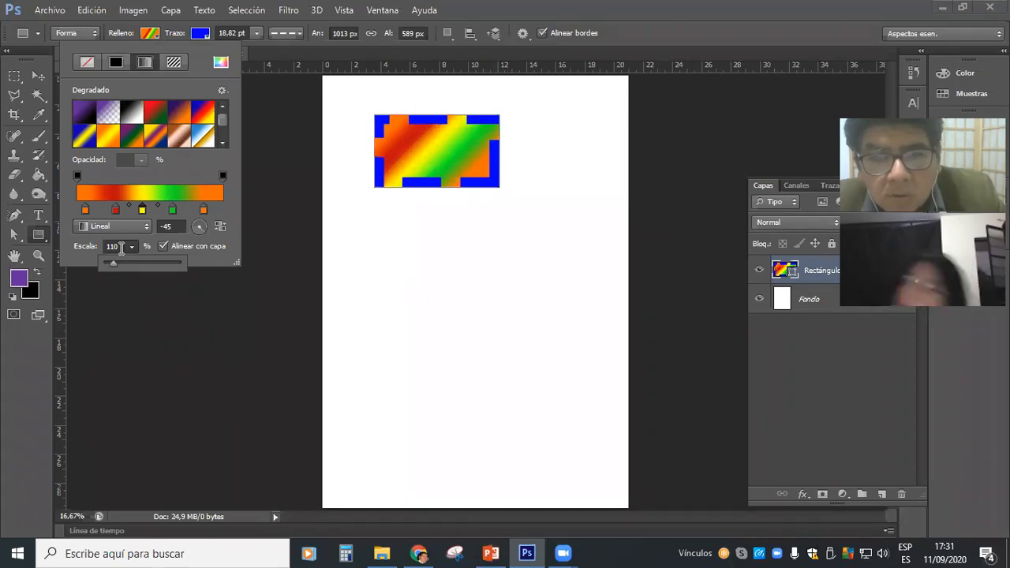
scroll(121, 249, "up", 3)
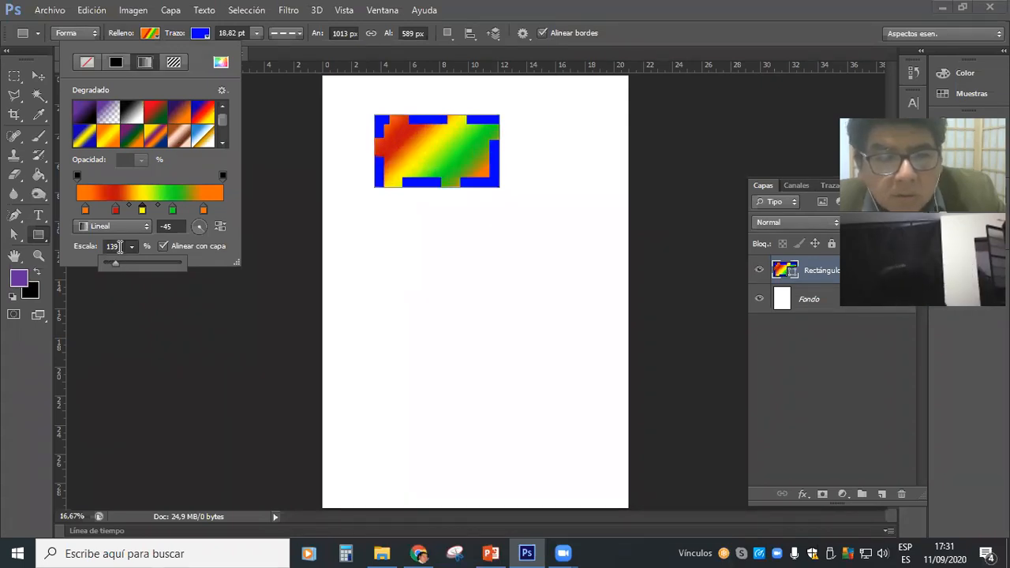
scroll(120, 247, "up", 3)
scroll(120, 247, "down", 3)
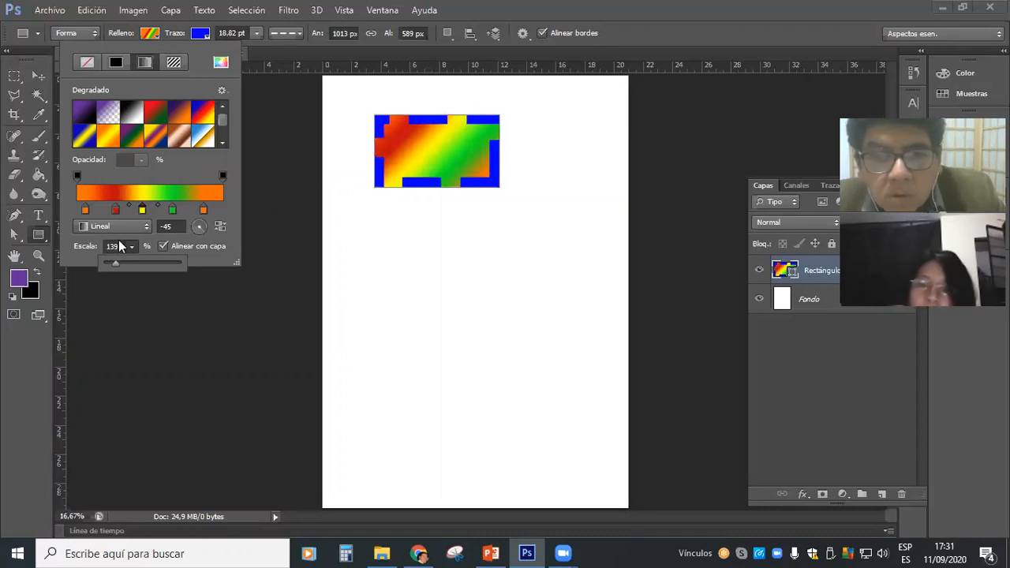
Set the gradient's scale to 120%, and switch its alignment with the layer off and back on.
left_click(119, 246)
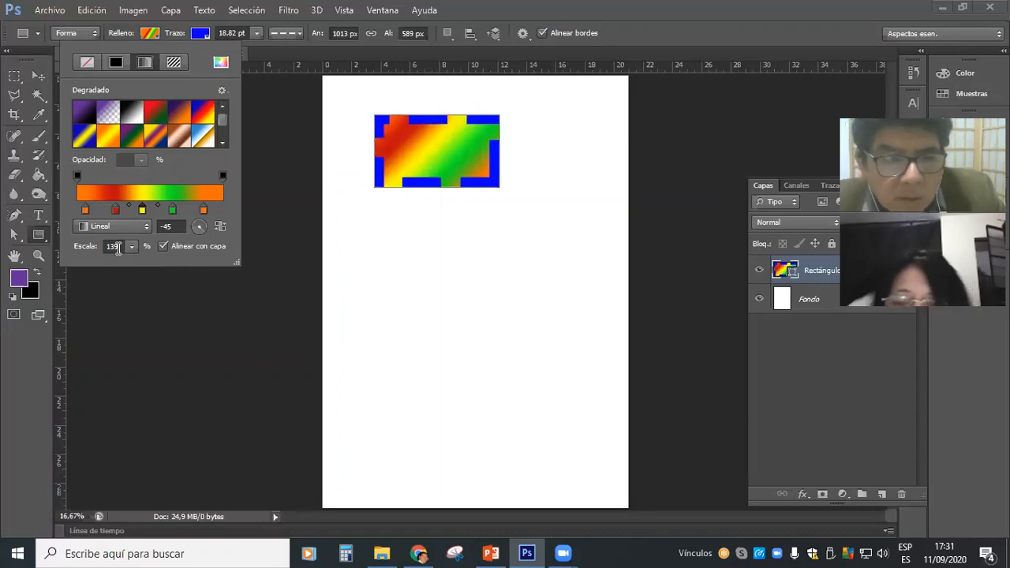
left_click(118, 246)
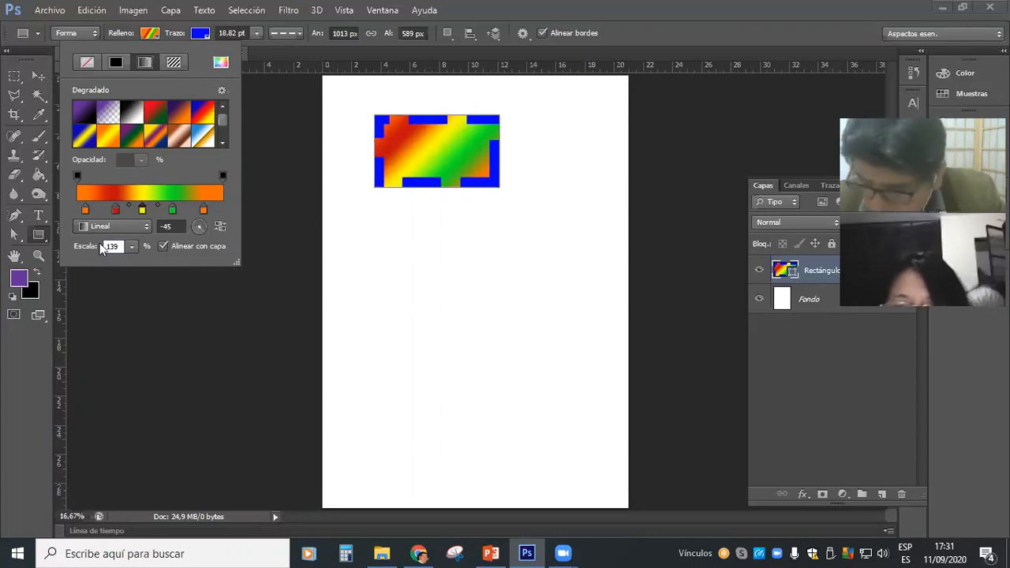
double_click(100, 246)
type("120")
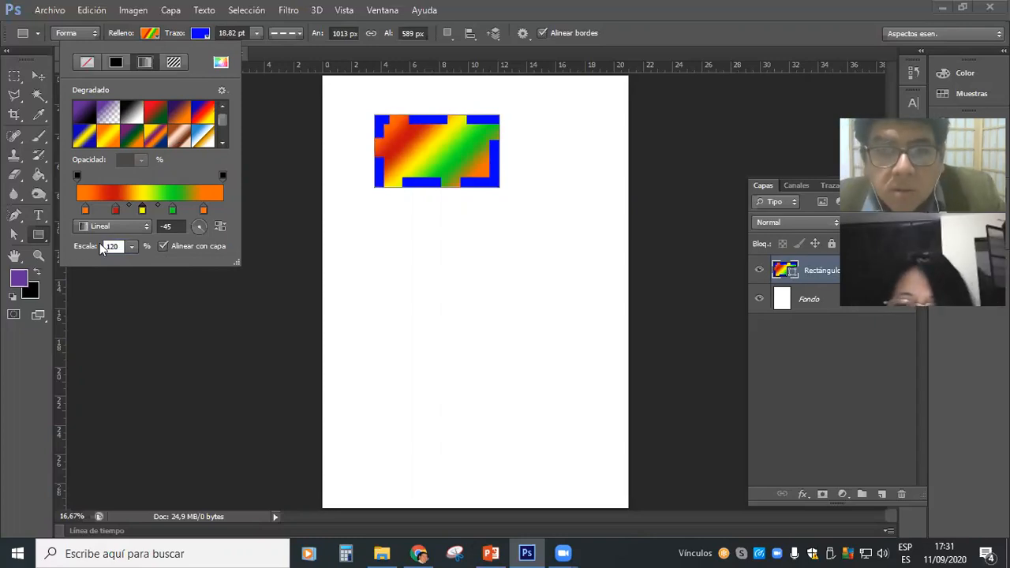
left_click(179, 245)
left_click(179, 245)
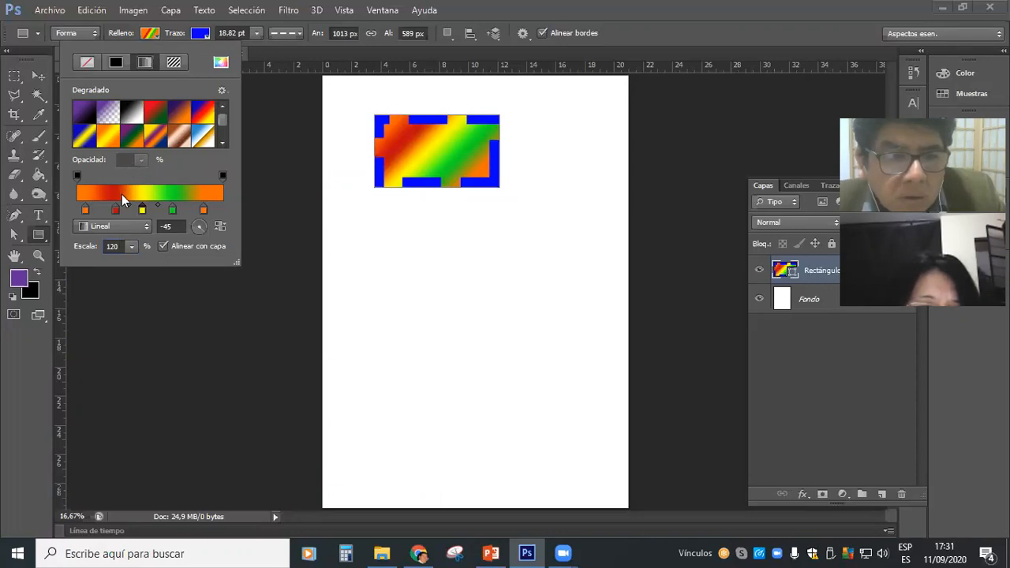
Try lower opacities on the gradient's starting opacity stop, such as 62%, 31% and 42%, ending at 50%.
left_click(85, 209)
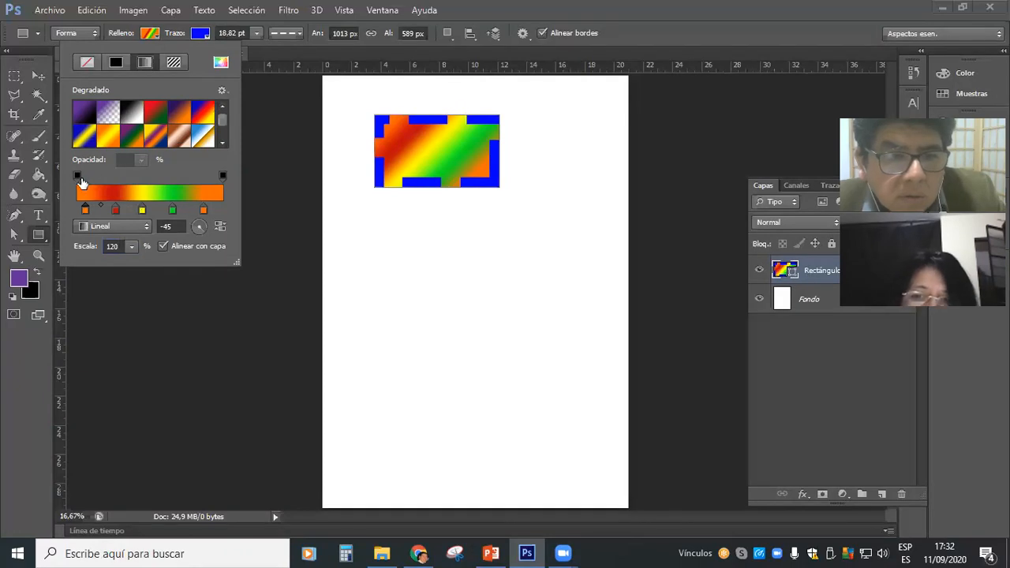
left_click(77, 175)
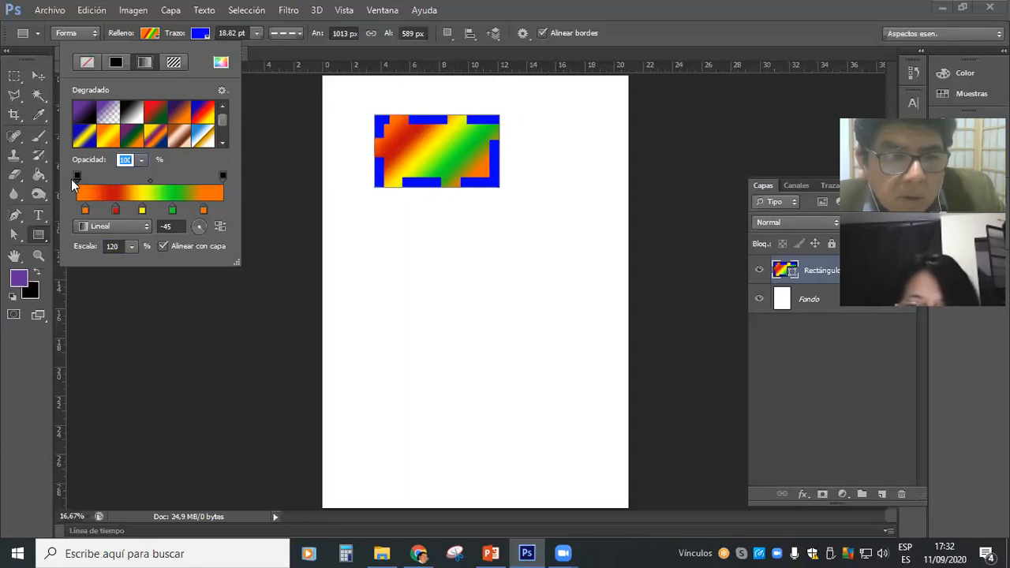
left_click(139, 161)
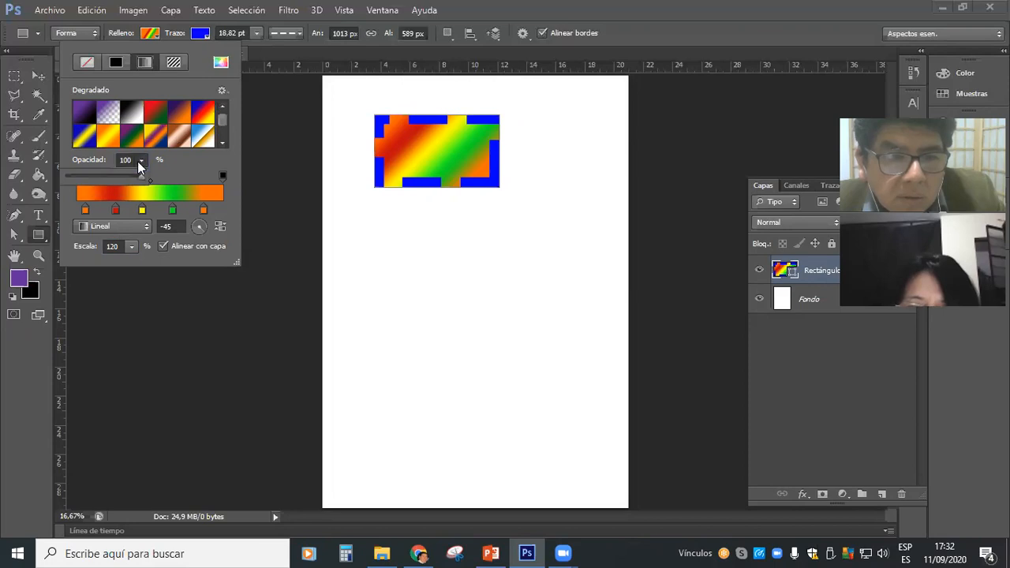
left_click(113, 176)
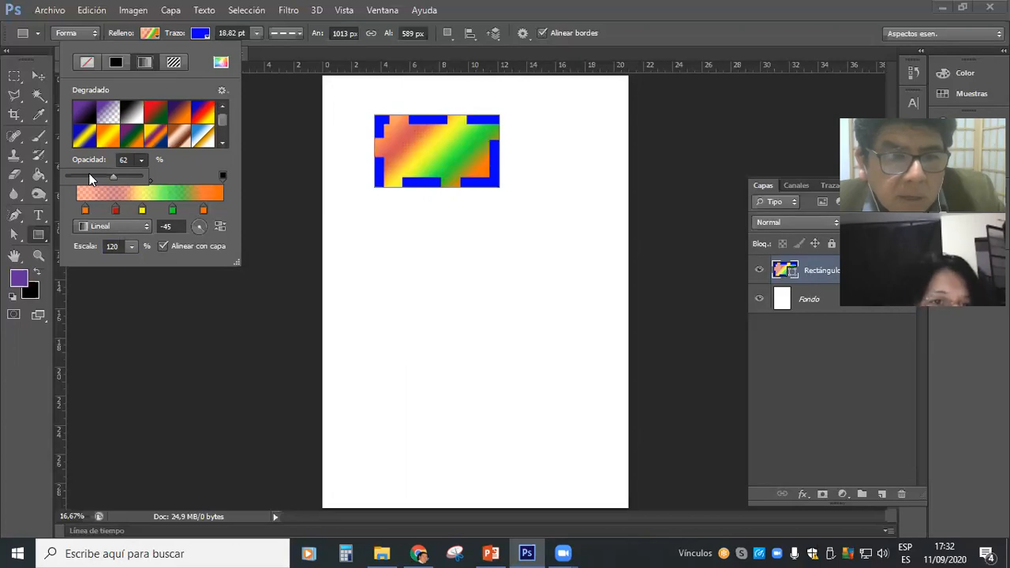
left_click(90, 175)
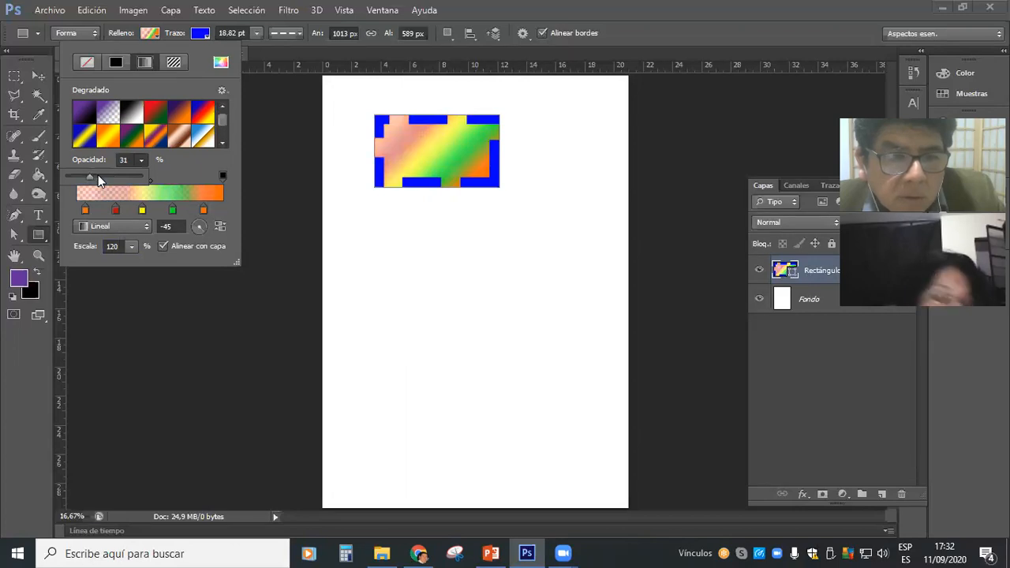
left_click(98, 175)
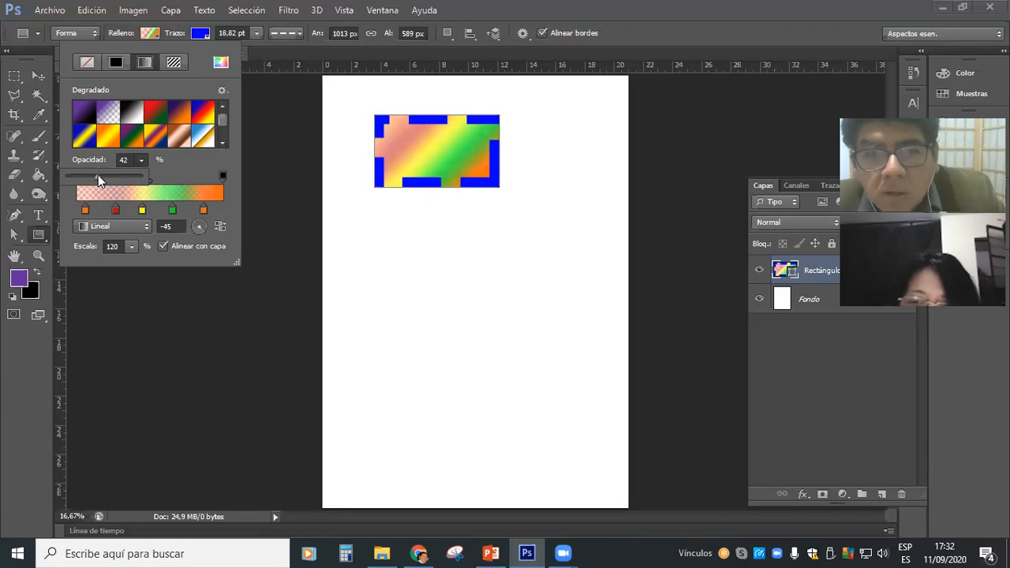
left_click_drag(101, 178, 105, 178)
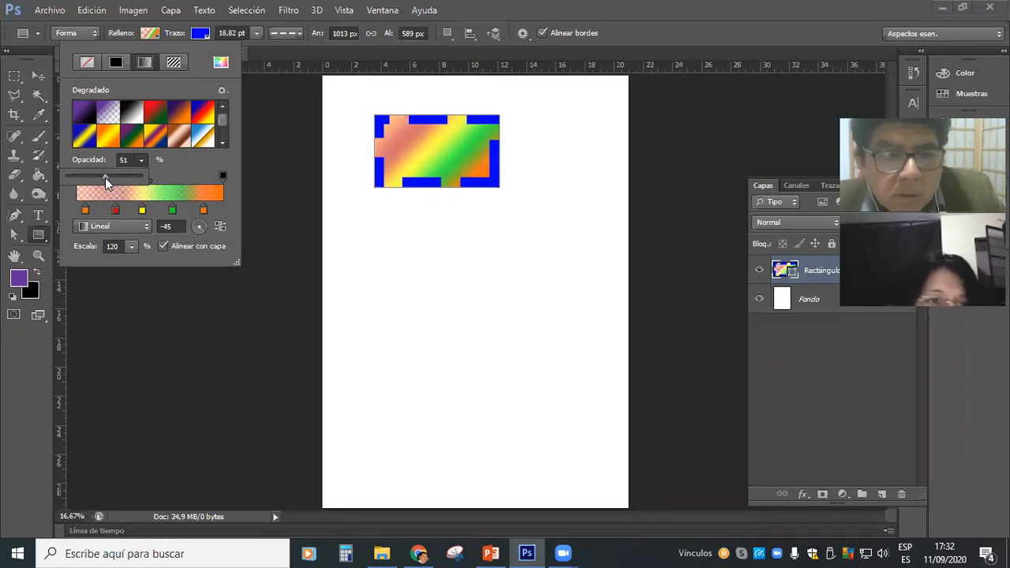
left_click_drag(103, 178, 104, 176)
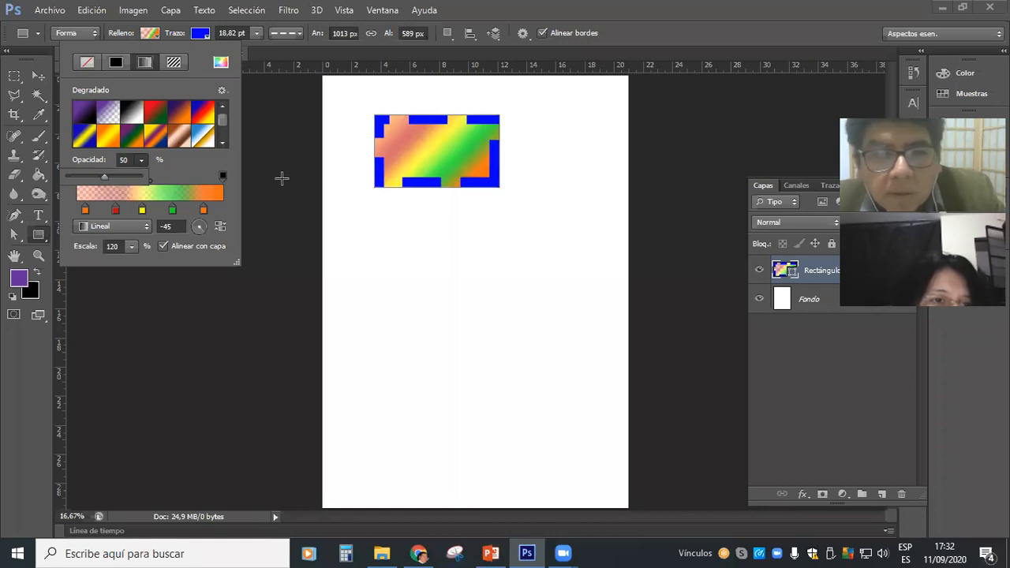
left_click(286, 204)
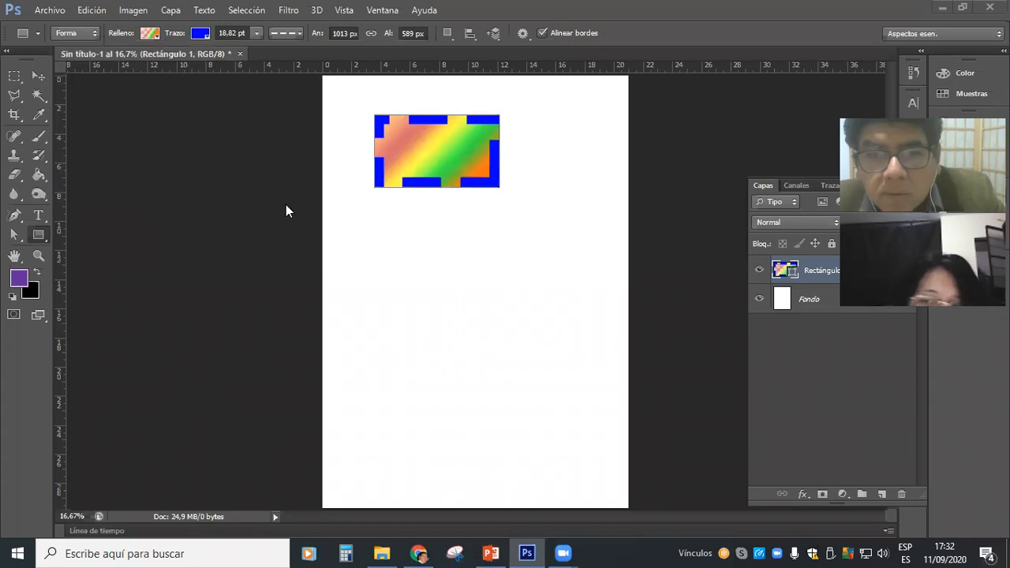
left_click(286, 205)
left_click(443, 225)
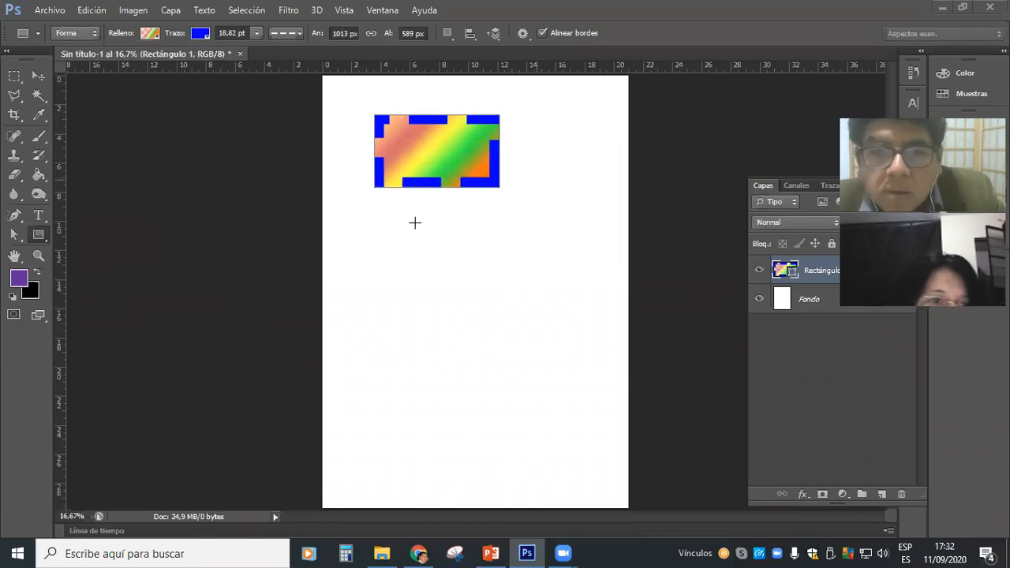
Set the opacity of the gradient's starting opacity stop to 0% in the rectangle's fill.
left_click(150, 33)
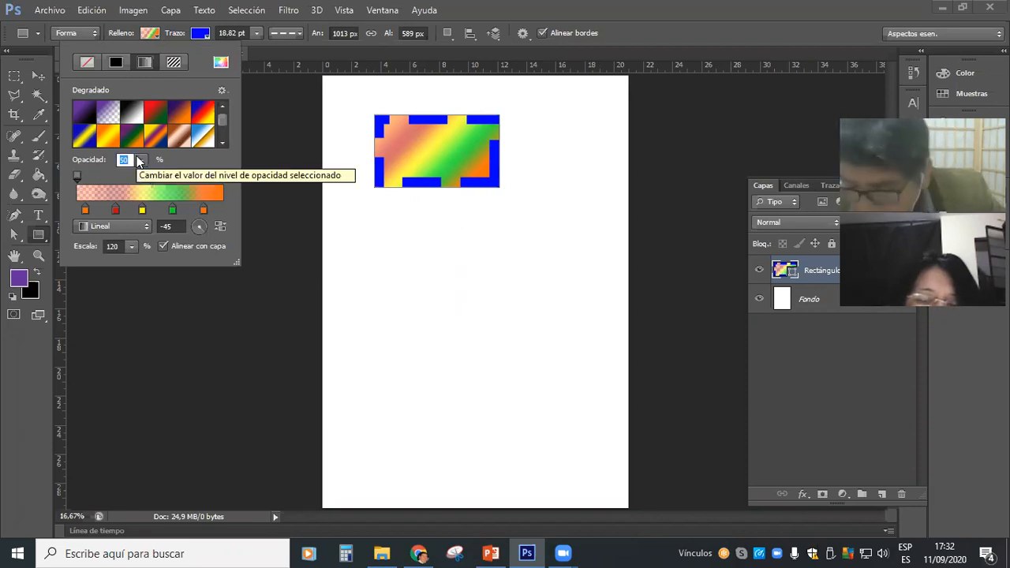
key("BackSpace")
key("Return")
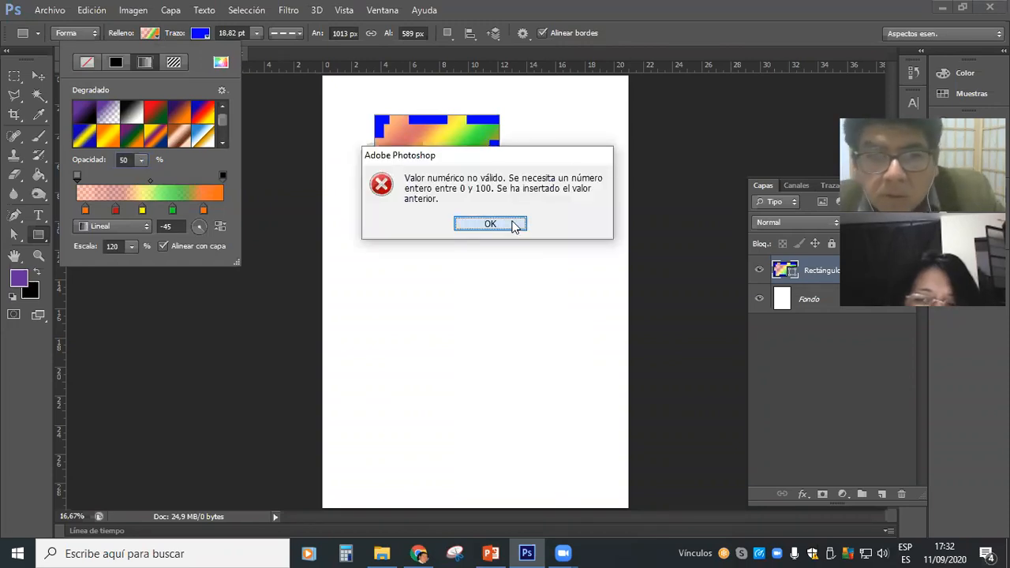
key("Return")
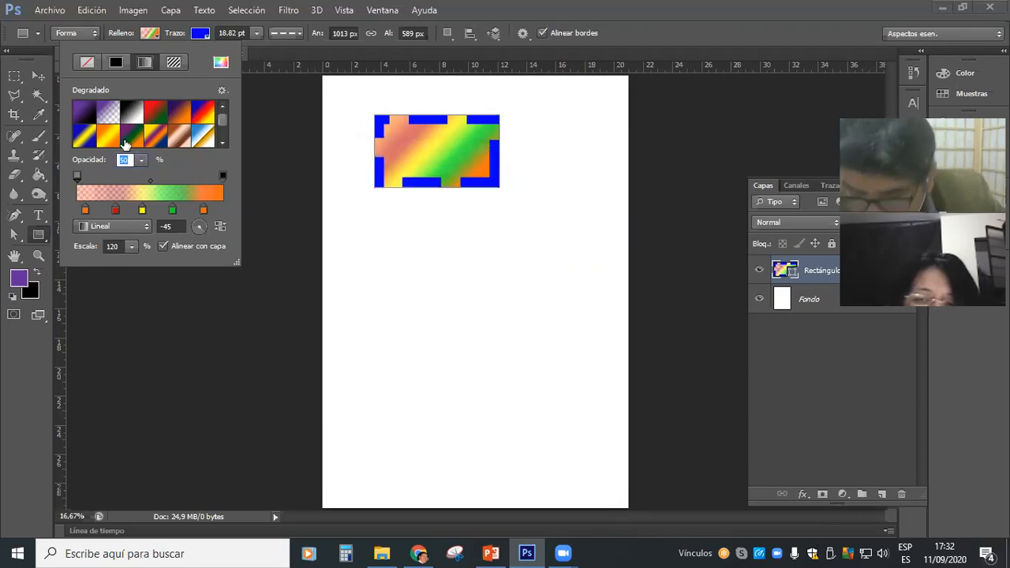
type("0")
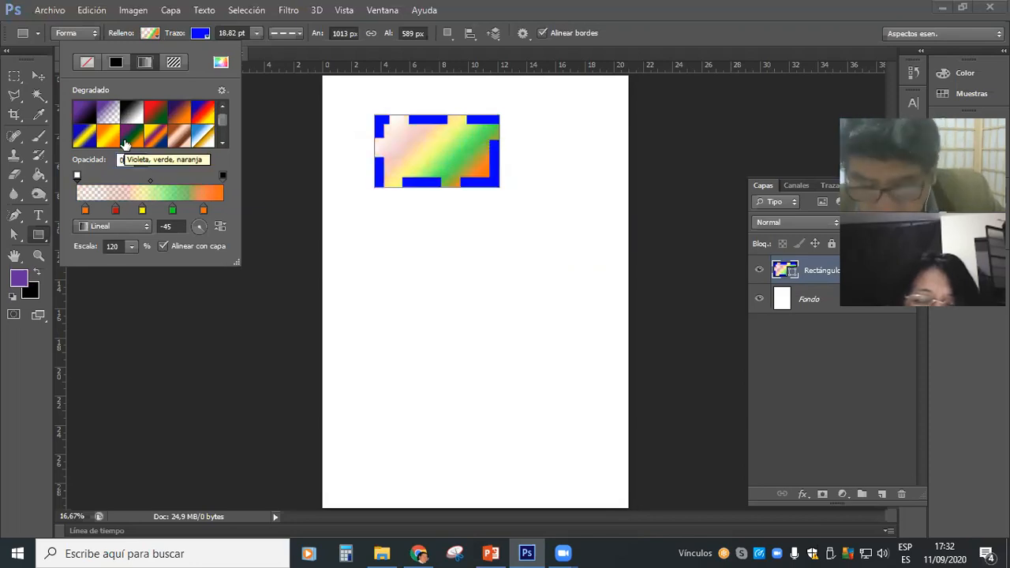
key("Return")
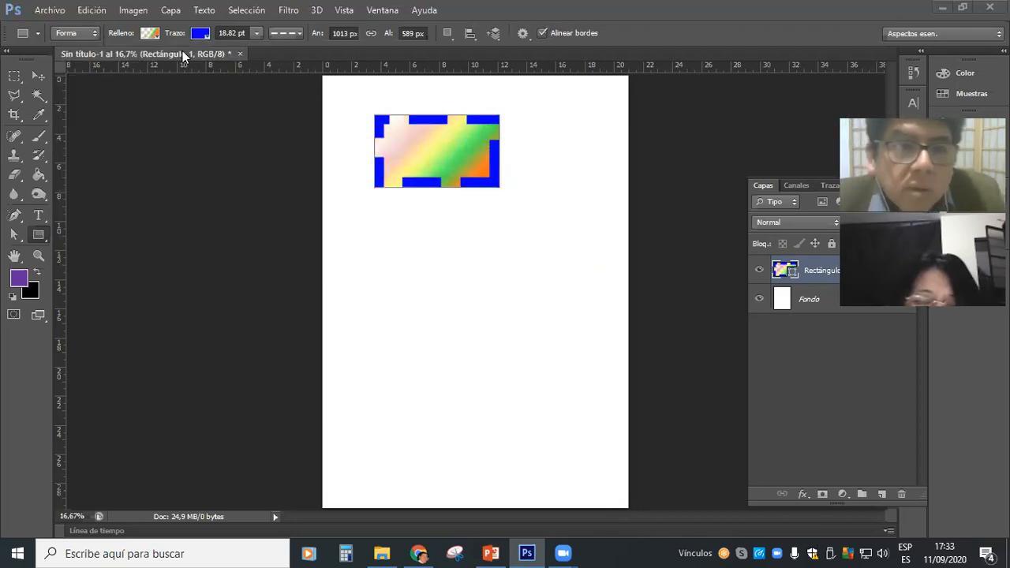
Restore the opacity of the gradient's starting opacity stop to 100% in the rectangle's fill.
left_click(149, 34)
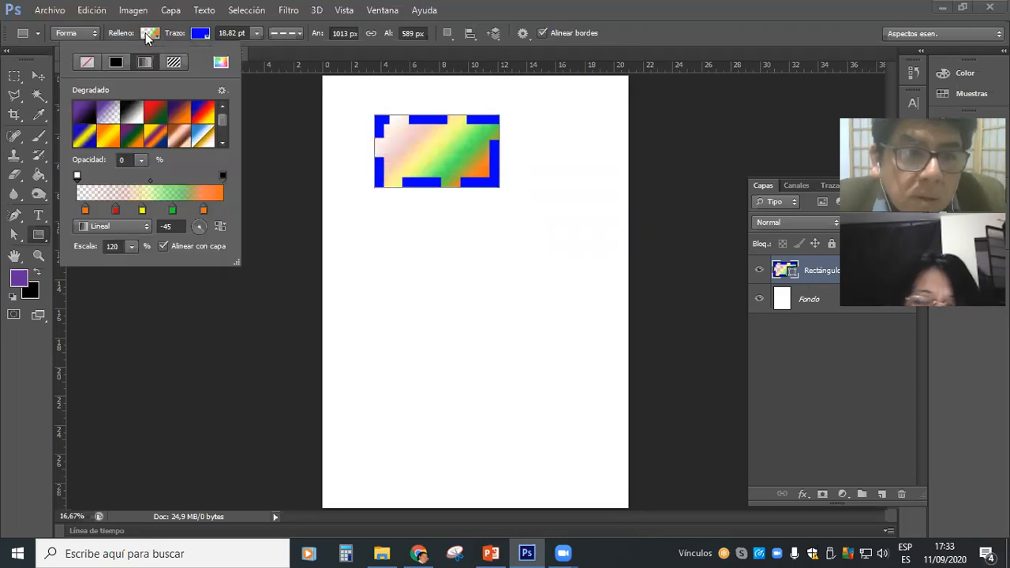
left_click(76, 176)
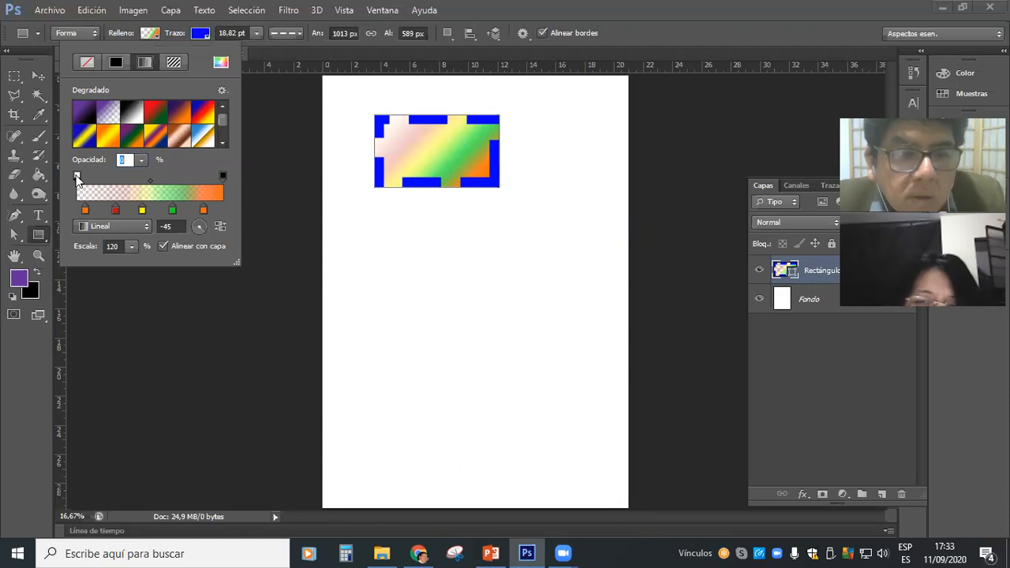
left_click(143, 160)
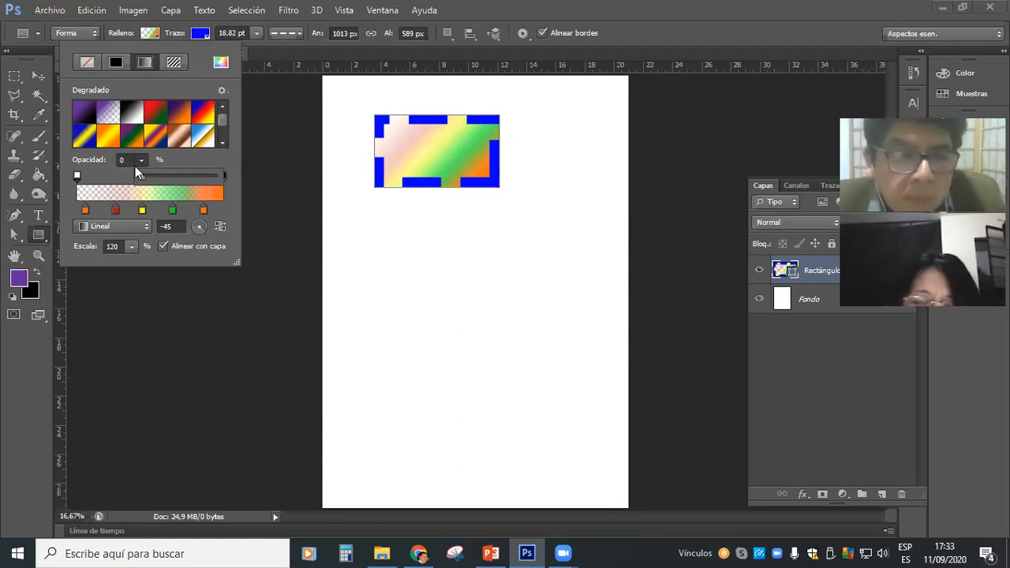
left_click_drag(130, 161, 74, 149)
type("100")
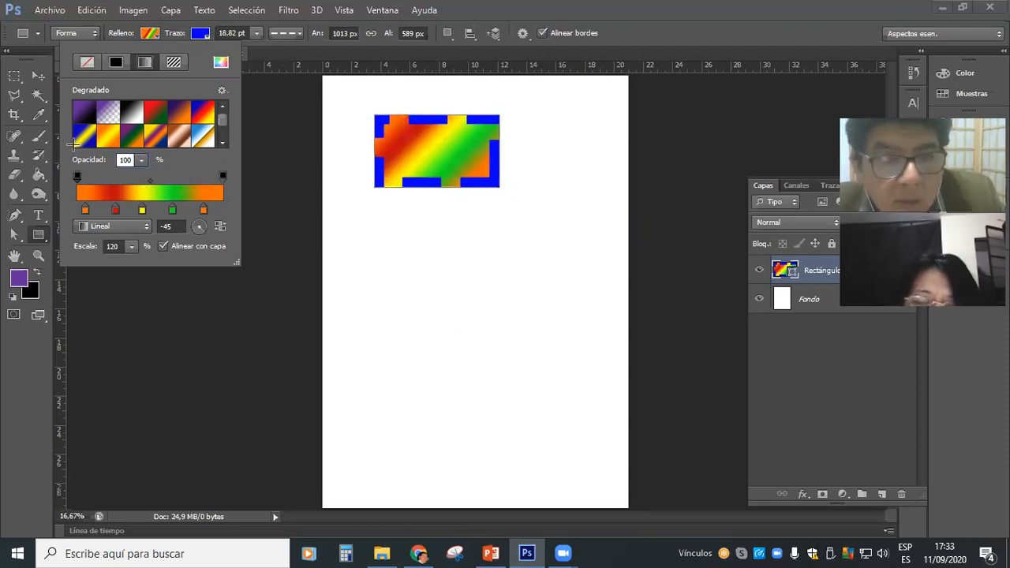
key("Return")
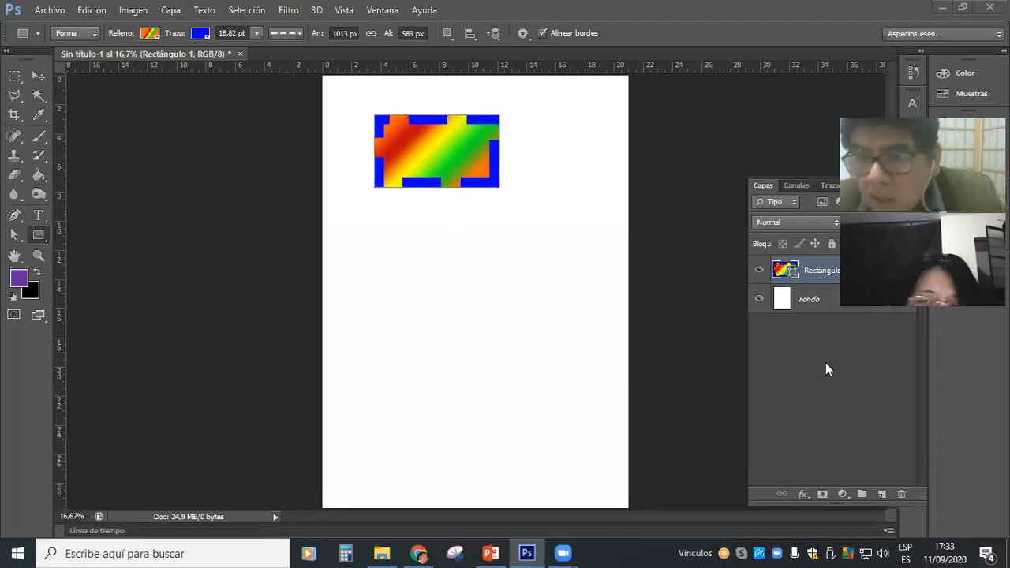
Move the gradient rectangle down the page to its lower-left area with the Move tool.
key("v")
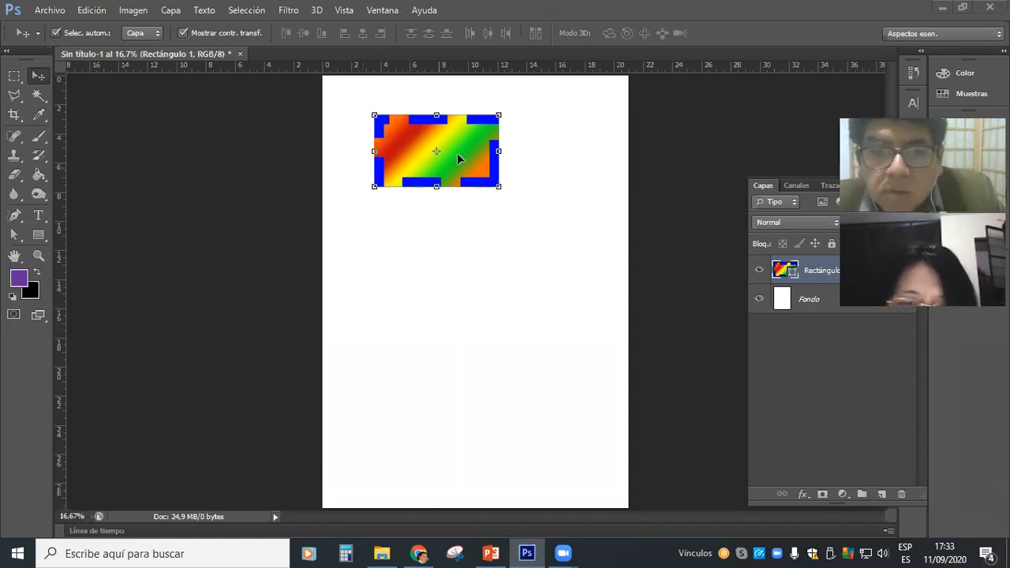
left_click_drag(451, 142, 479, 236)
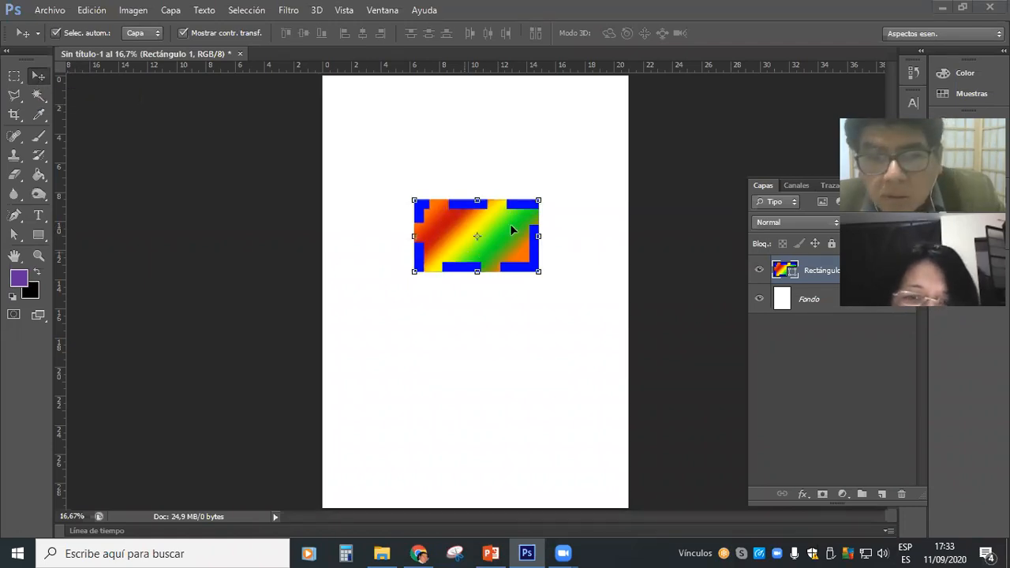
left_click_drag(510, 223, 408, 441)
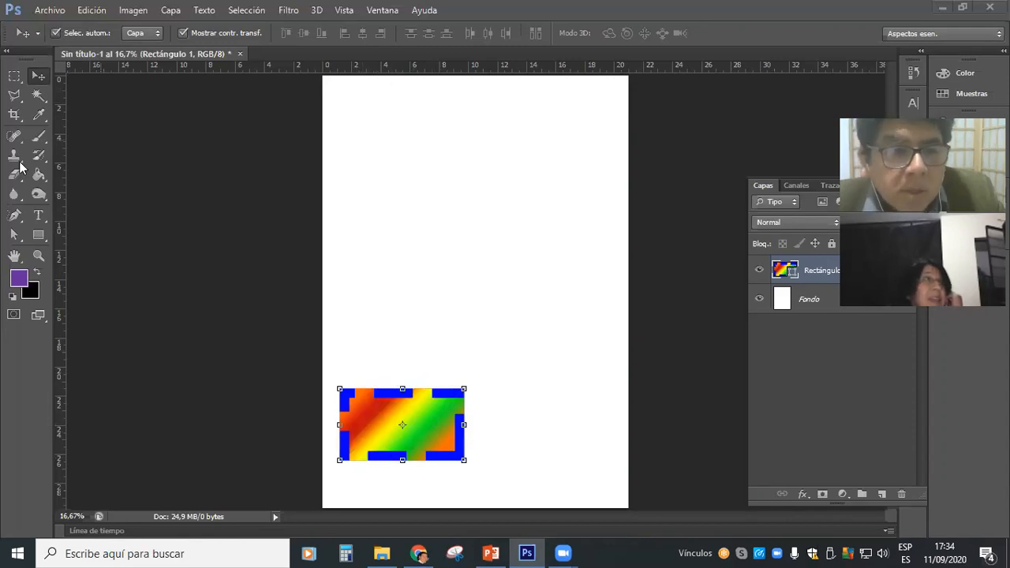
Draw a second rectangle about 1391 × 637 px near the page's upper edge and try solid cyan, red and dark green strokes on it.
left_click(38, 234)
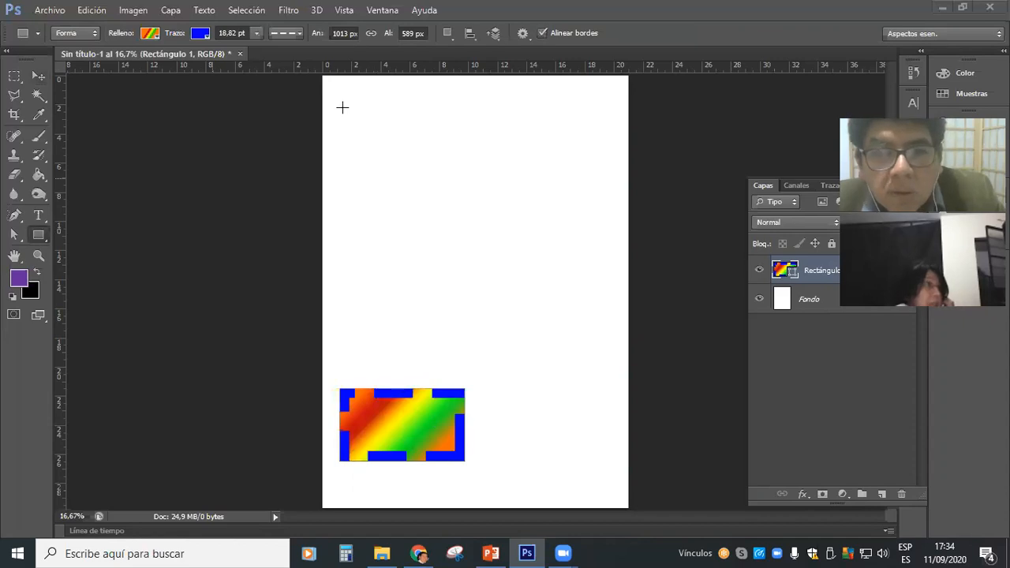
left_click_drag(343, 108, 513, 186)
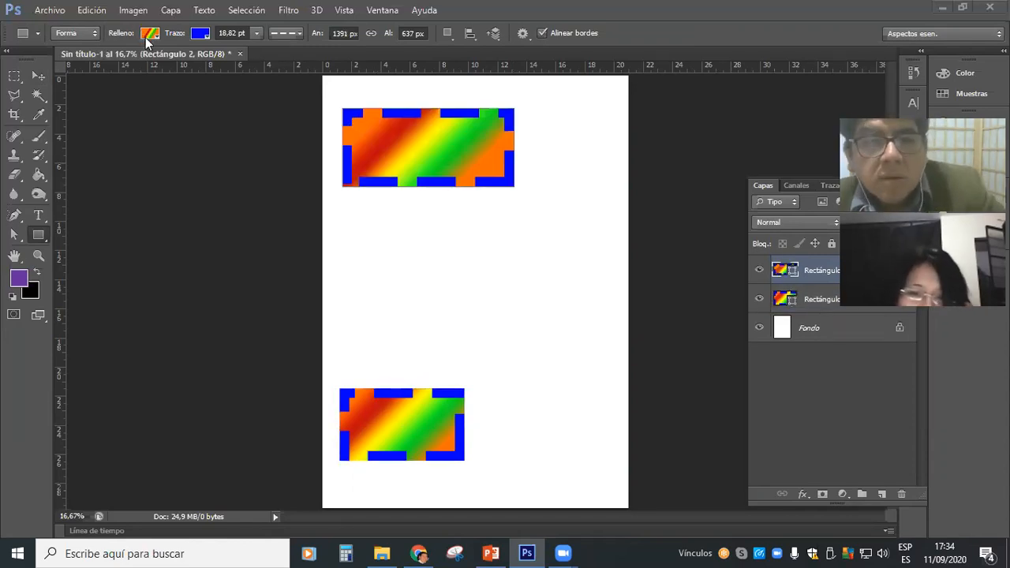
left_click(200, 32)
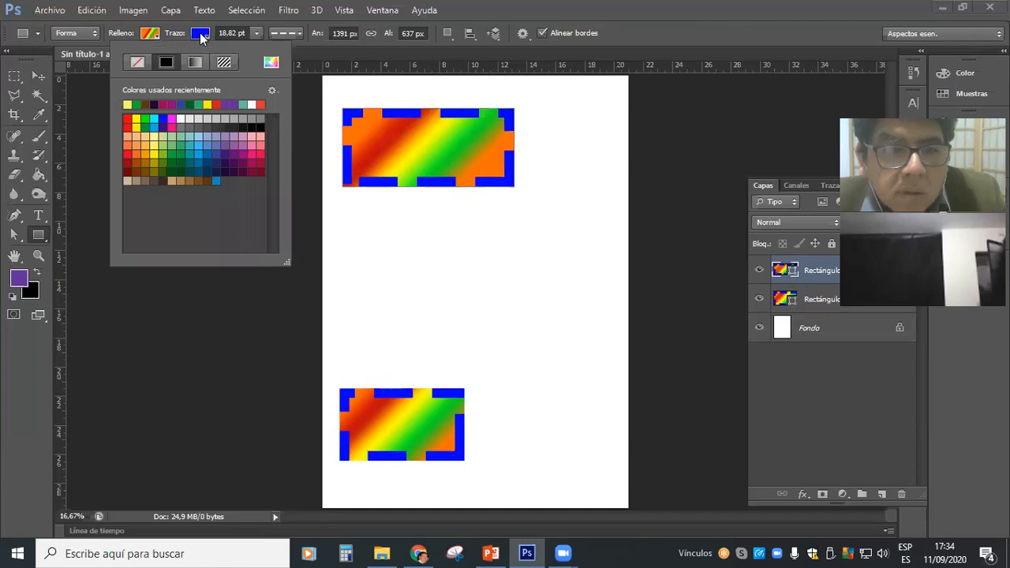
left_click(153, 118)
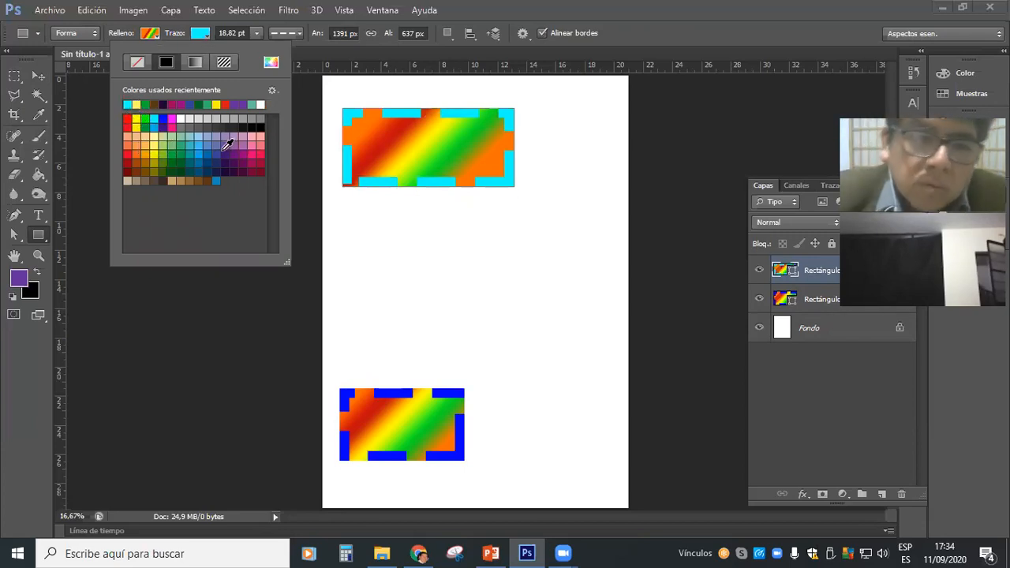
left_click(127, 117)
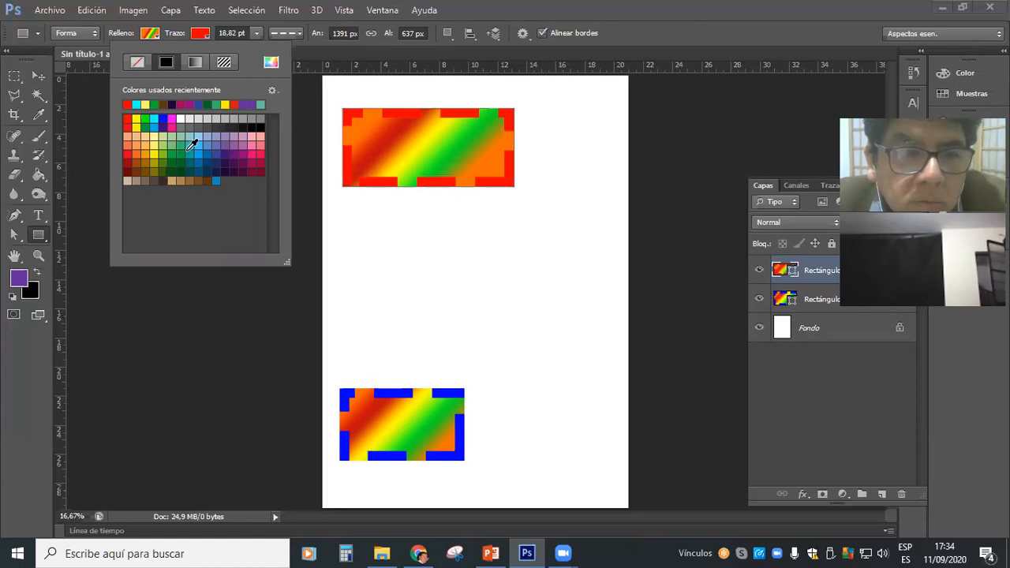
left_click(182, 154)
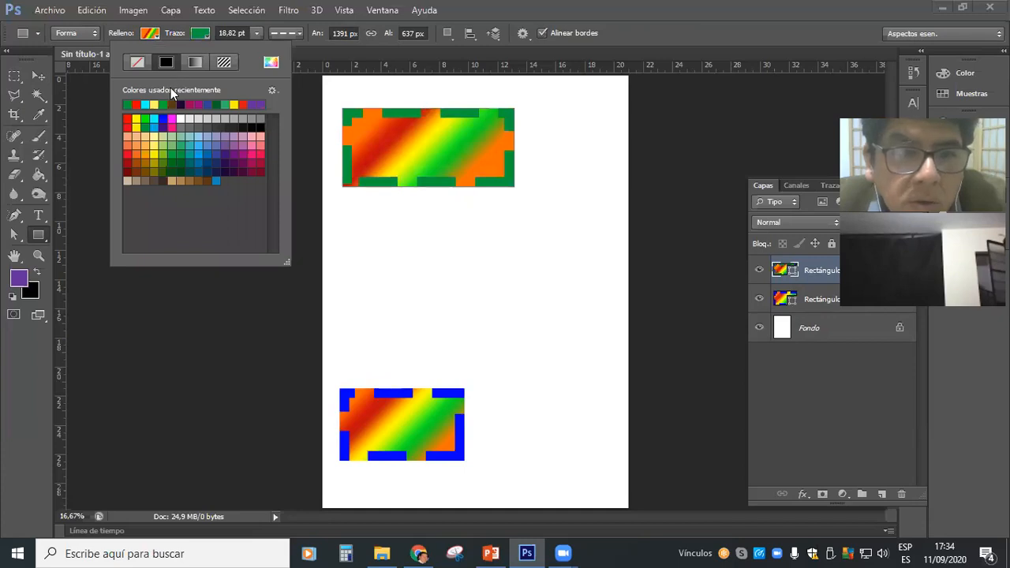
Try no stroke, a solid stroke and a black-to-white gradient stroke on the second rectangle, ending with the bluish stone pattern.
left_click(139, 62)
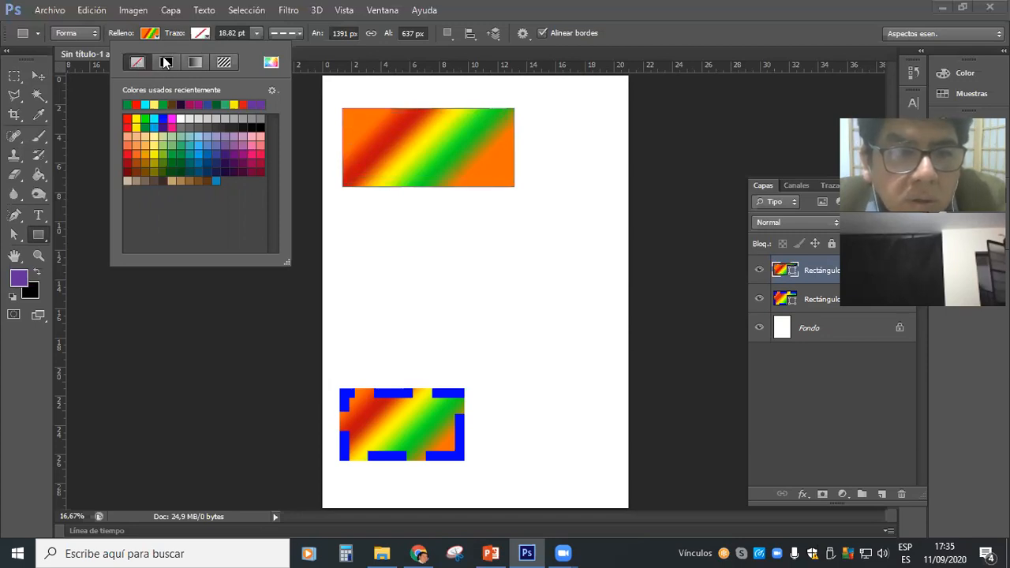
left_click(166, 64)
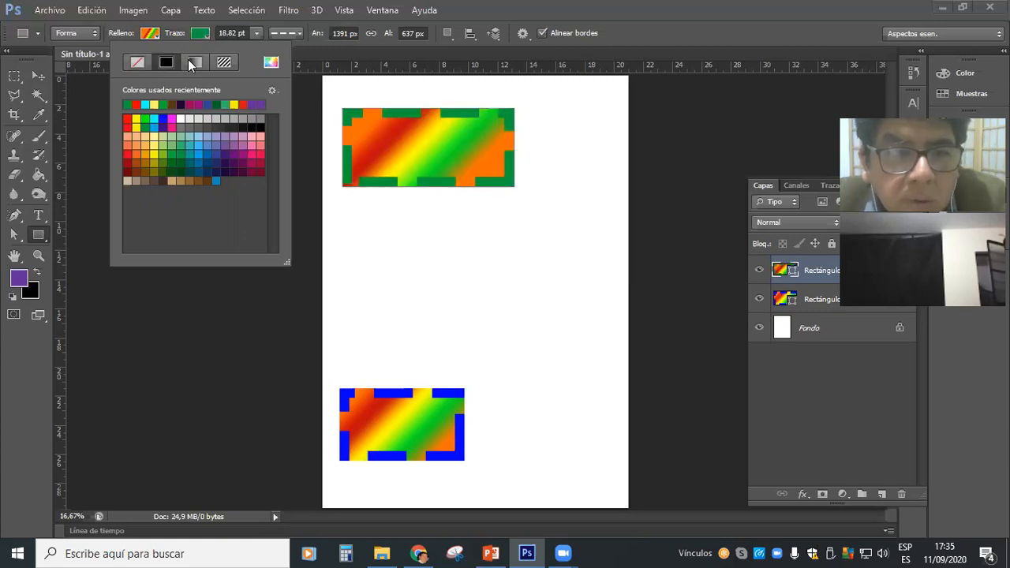
left_click(195, 62)
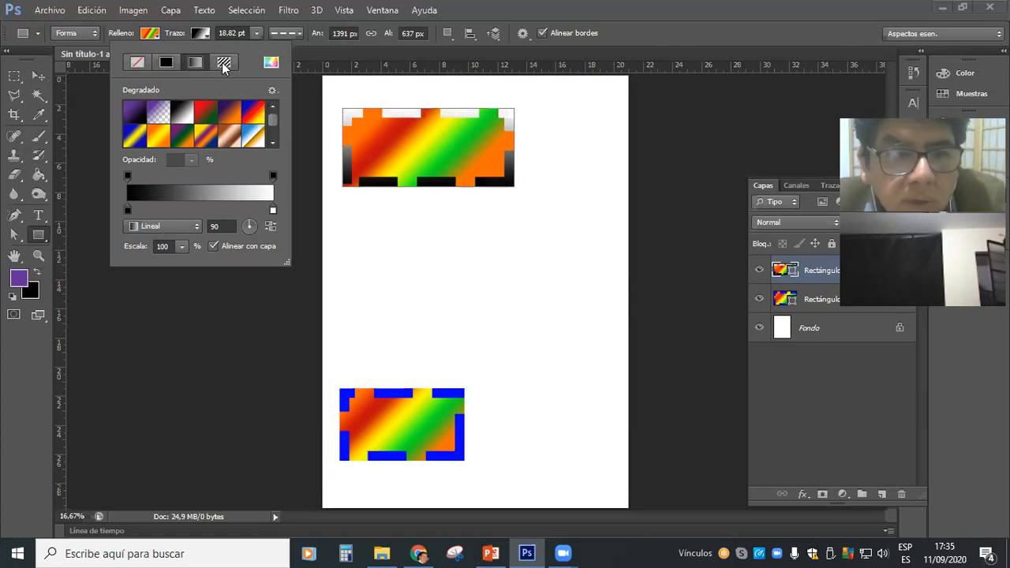
left_click(223, 67)
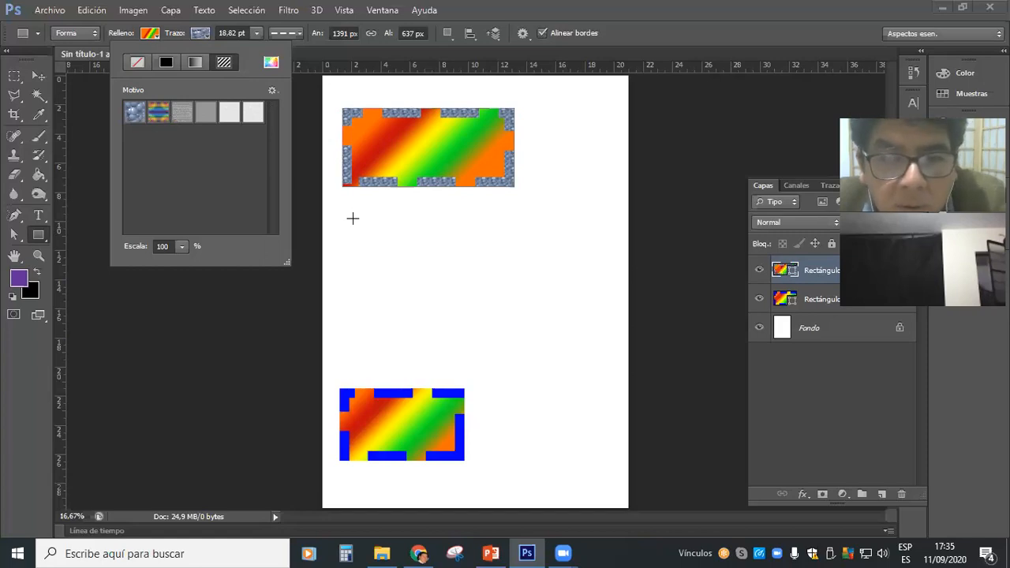
left_click(483, 285)
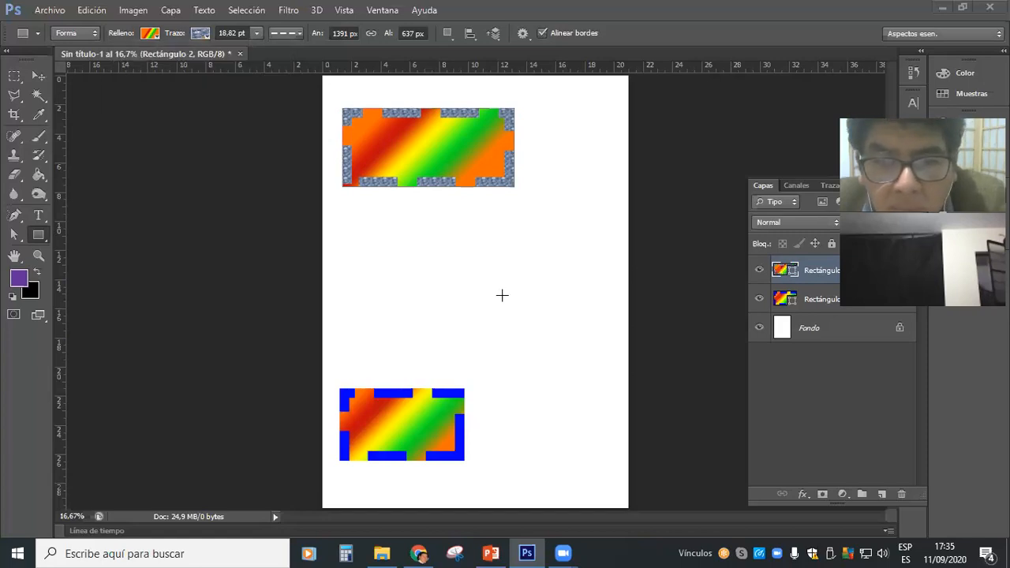
Draw a third rectangle about 1211 × 672 px below the second and try pattern fills on it, ending with the multicolored pattern.
left_click_drag(353, 216, 503, 299)
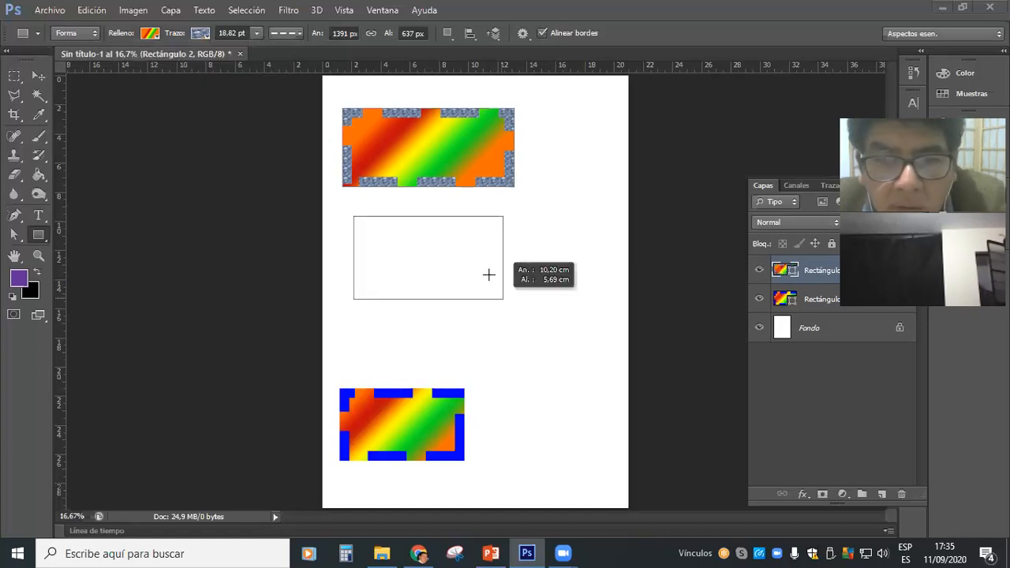
left_click(150, 35)
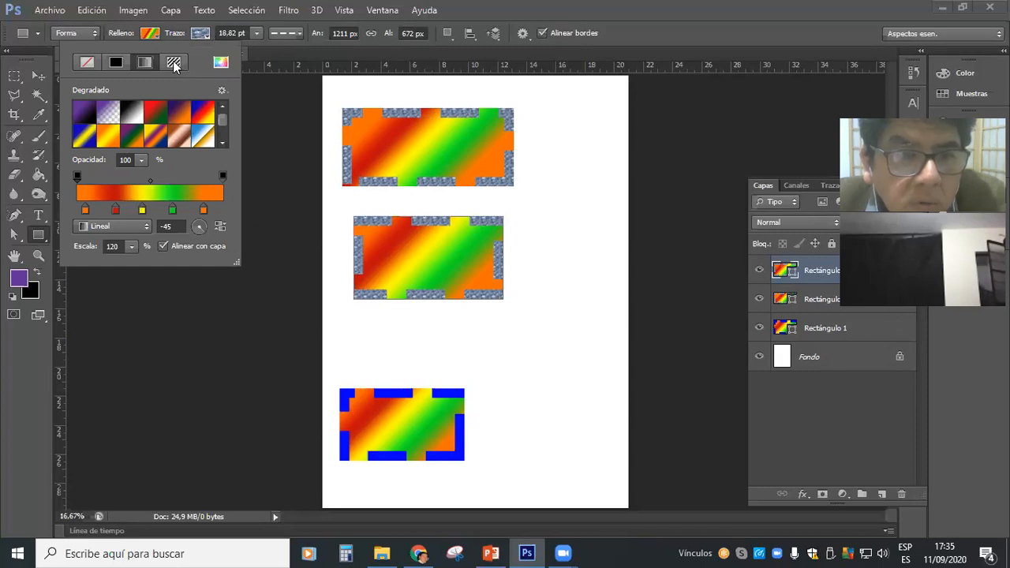
left_click(175, 63)
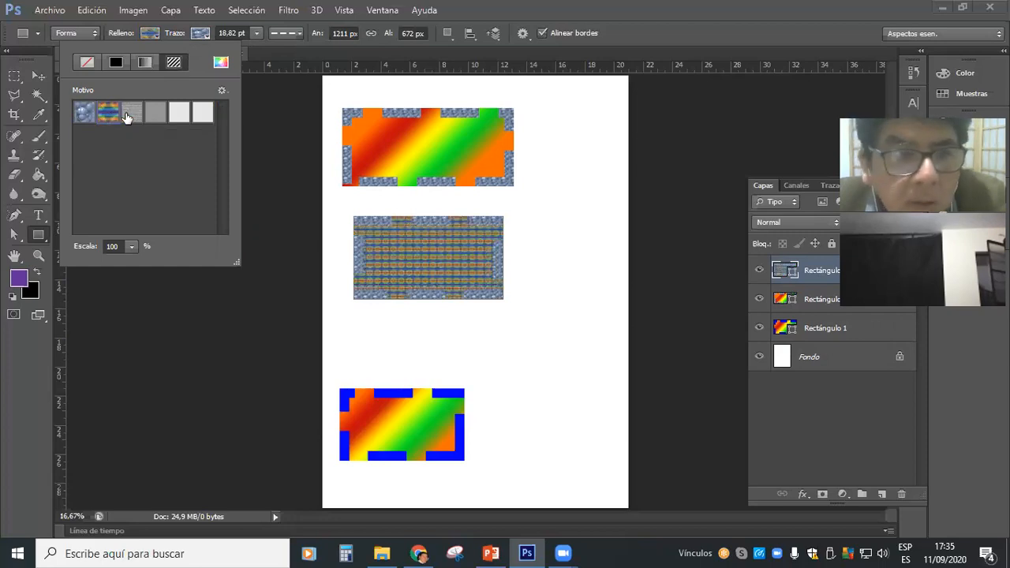
left_click(132, 115)
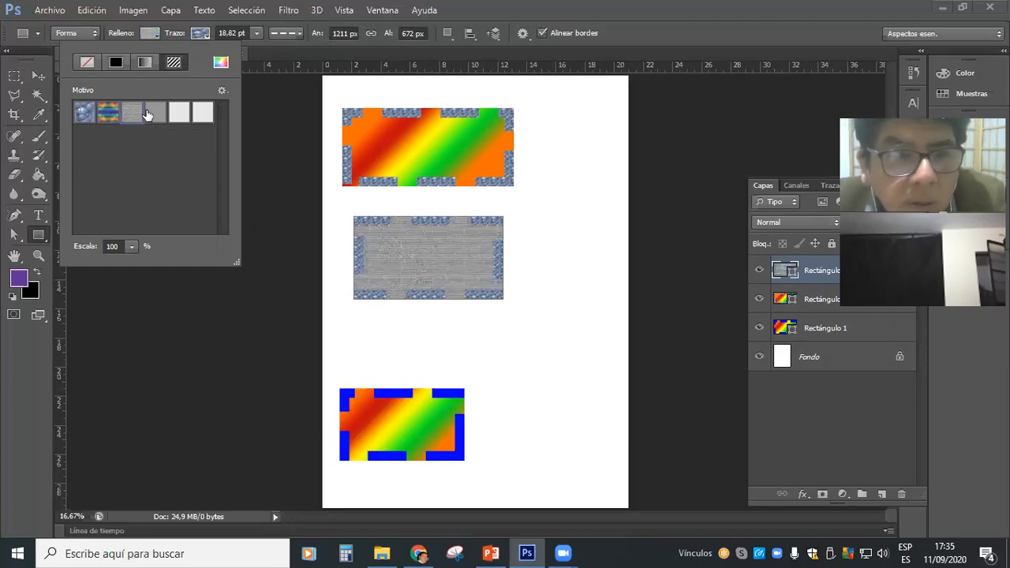
left_click(203, 114)
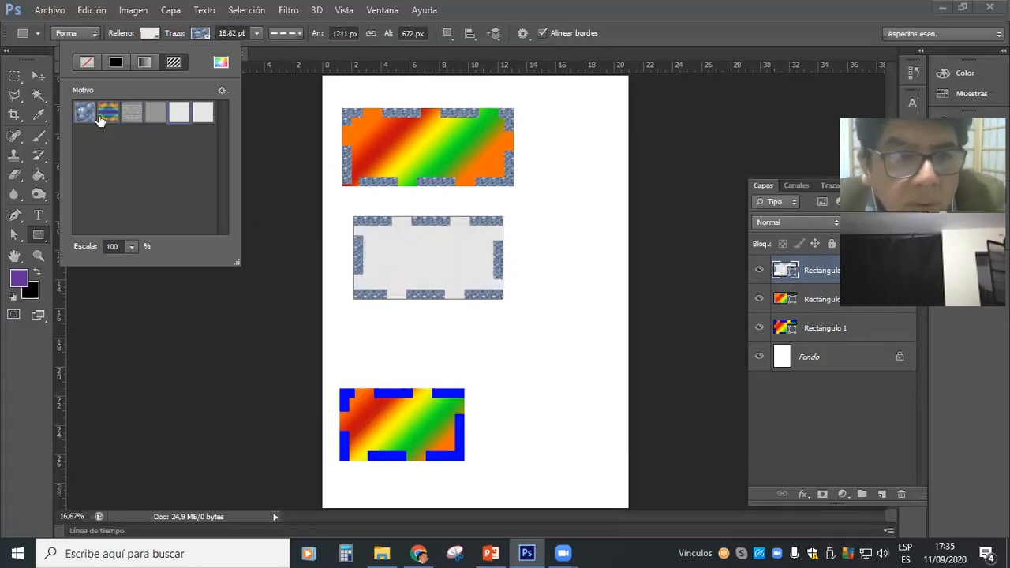
left_click(101, 115)
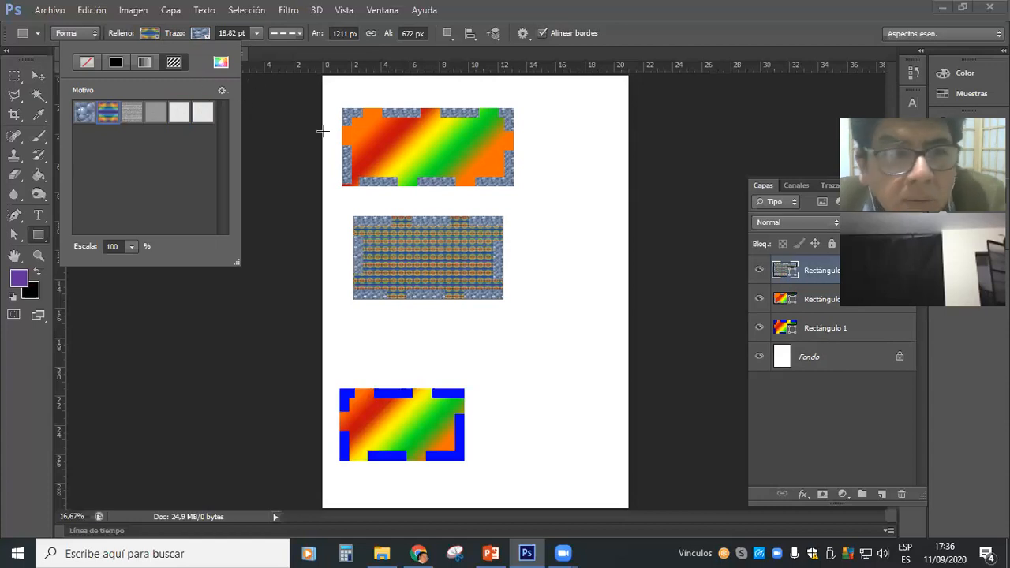
Select the upper gradient rectangle with the Move tool, and switch to the Rectangle tool and back.
left_click(43, 79)
left_click(38, 76)
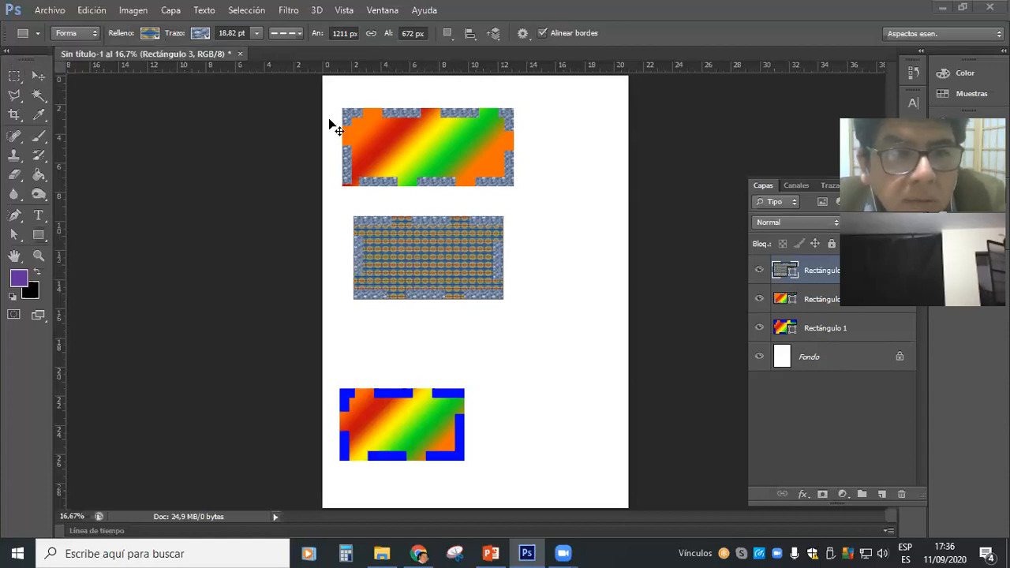
left_click(399, 138)
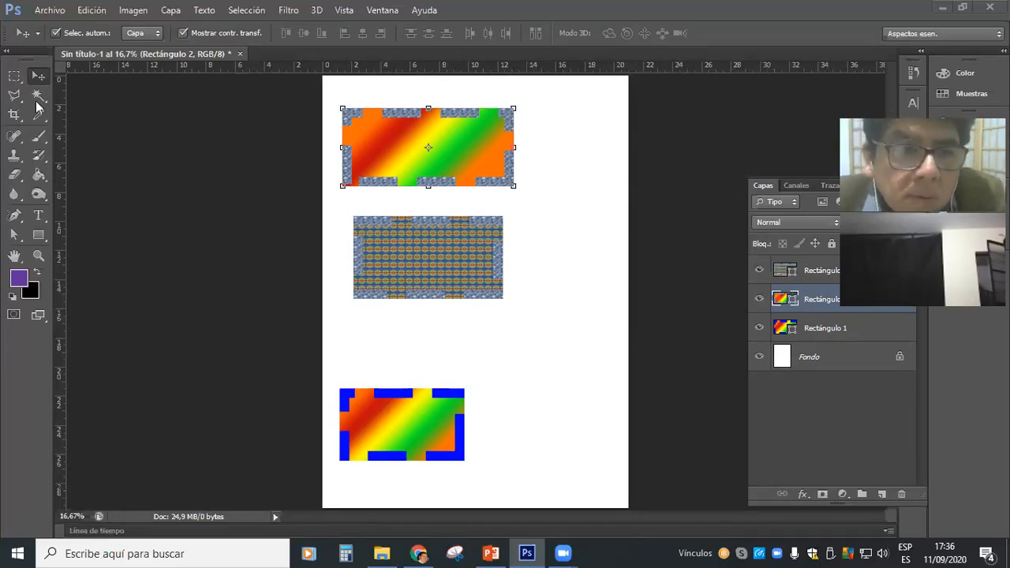
left_click(41, 232)
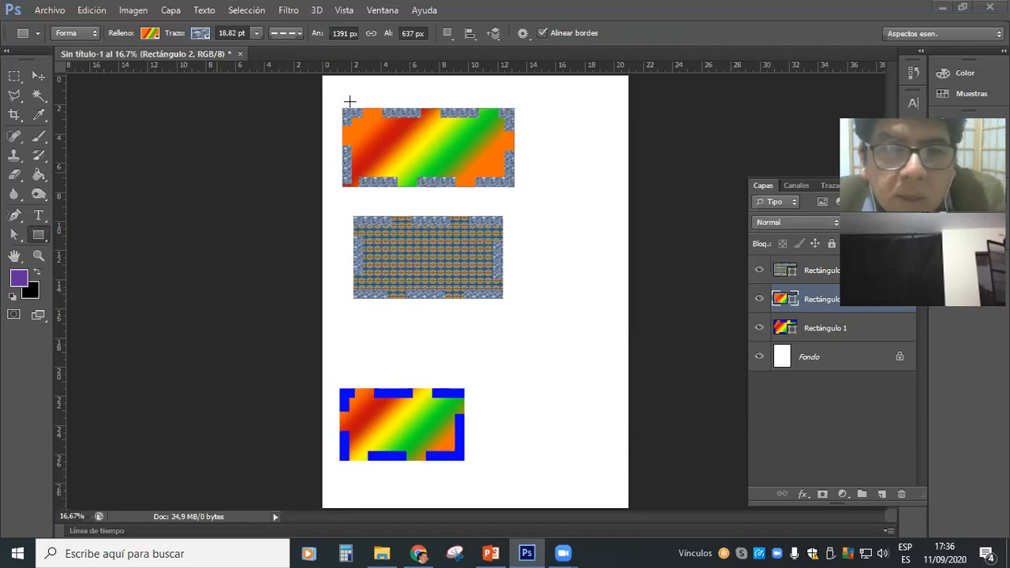
left_click(37, 76)
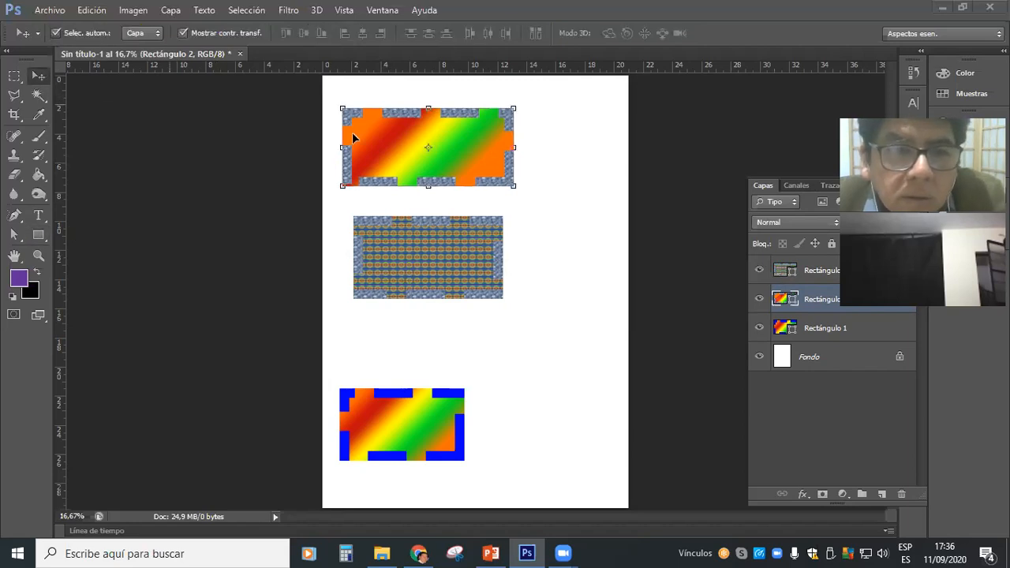
Draw a tall rectangle about 510 × 1776 px beside the upper two and give it a solid green stroke.
left_click(39, 235)
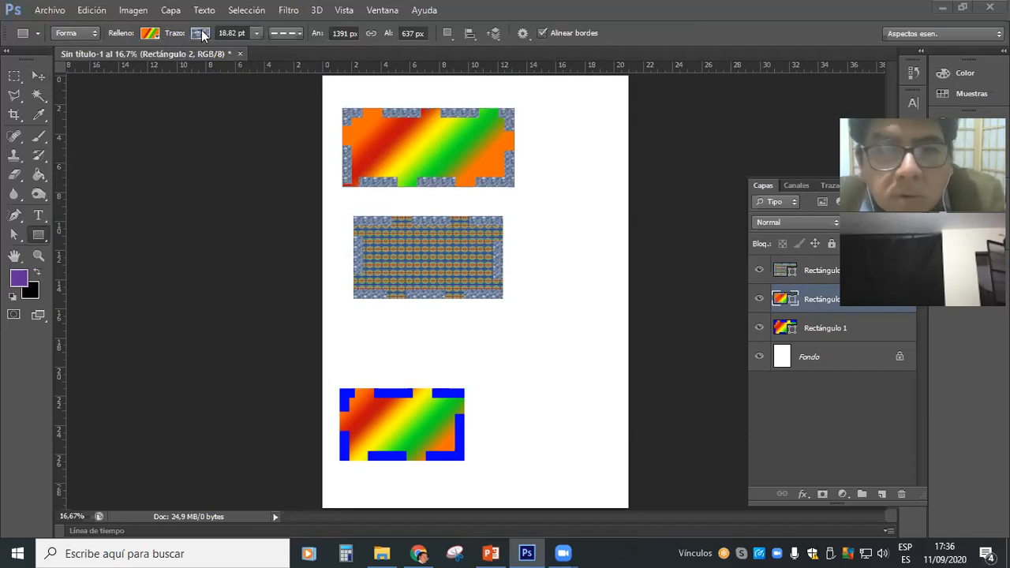
mouse_move(543, 111)
left_mouse_down()
mouse_move(575, 194)
mouse_move(601, 329)
left_mouse_up()
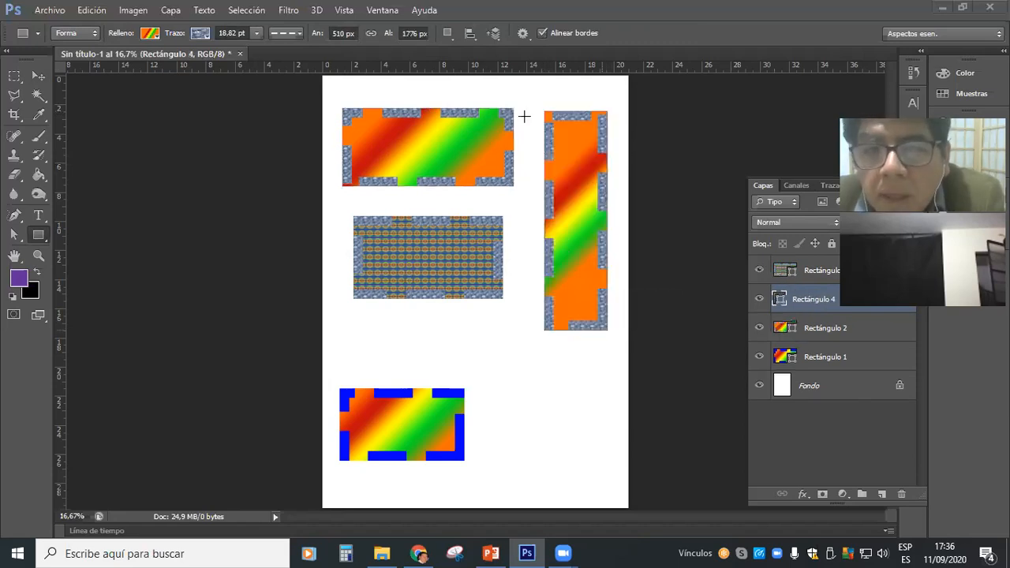
left_click(203, 35)
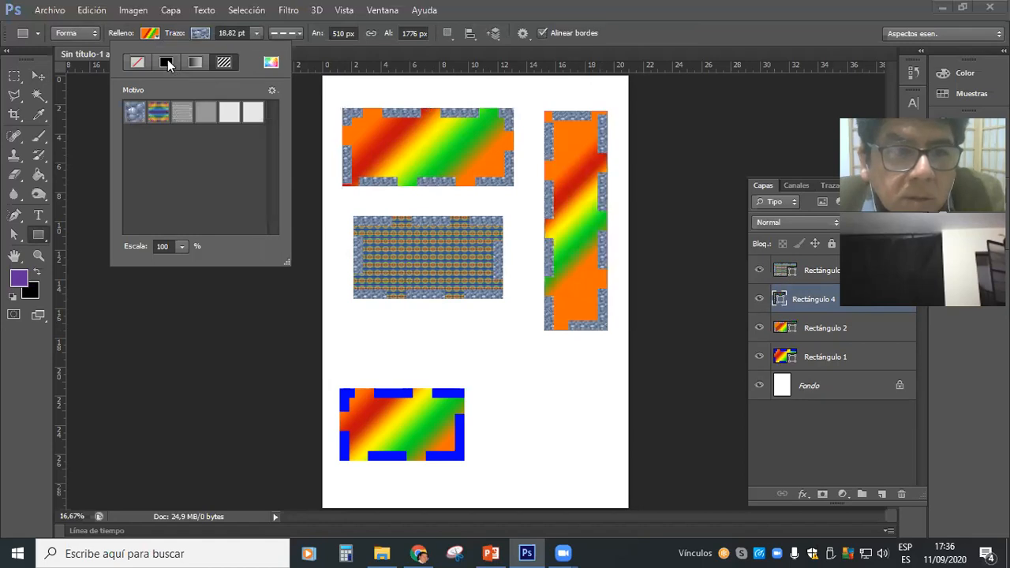
left_click(167, 63)
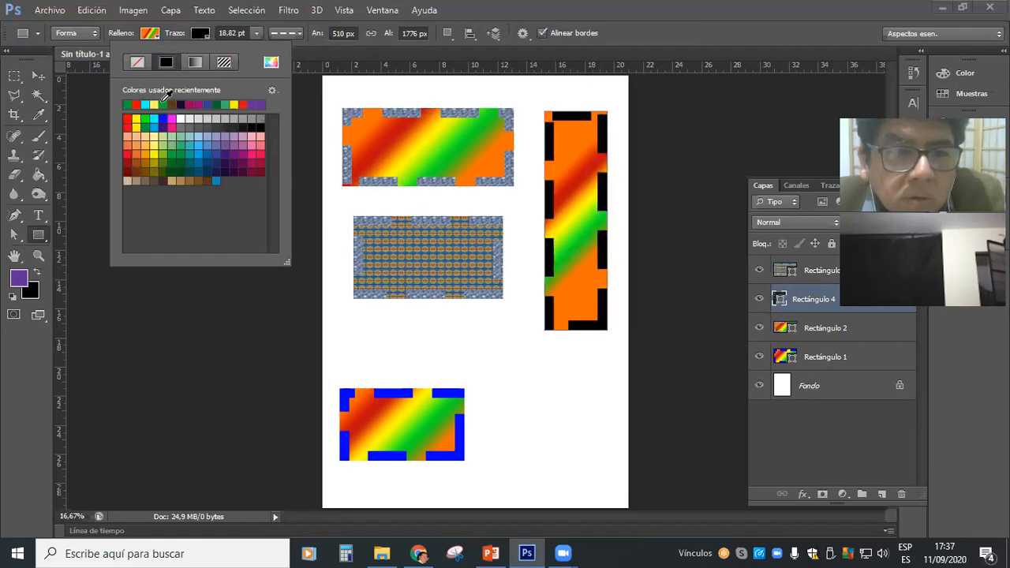
left_click(164, 102)
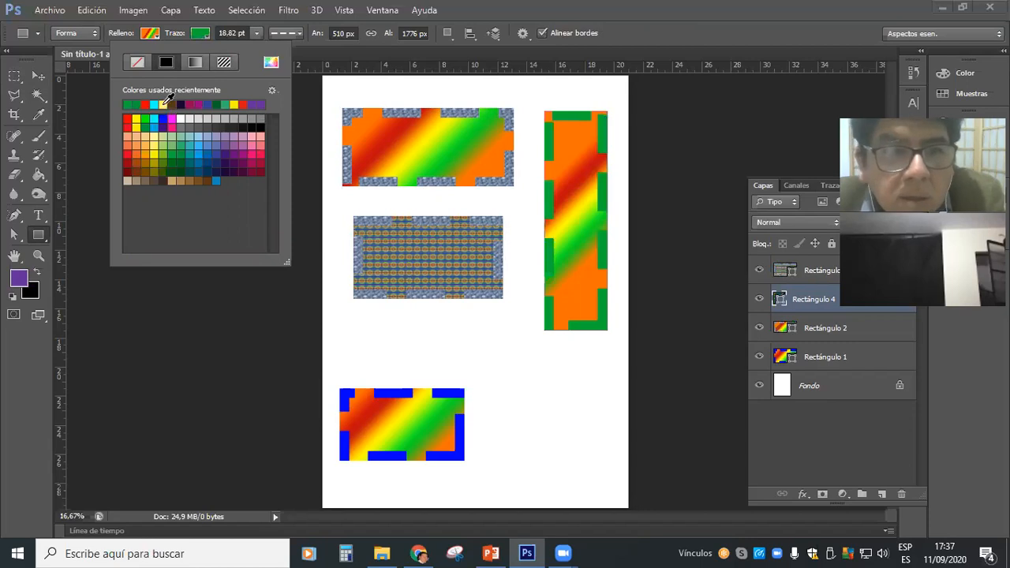
Reduce the tall rectangle's stroke width to 7.82 pt and try dashed and dotted line styles, ending with a solid line.
left_click(256, 33)
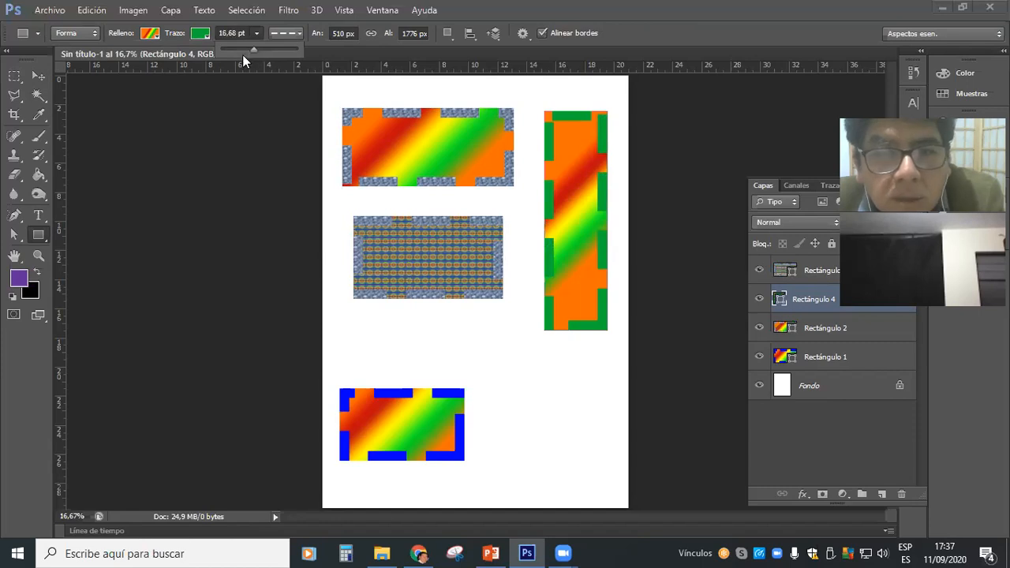
left_click(243, 52)
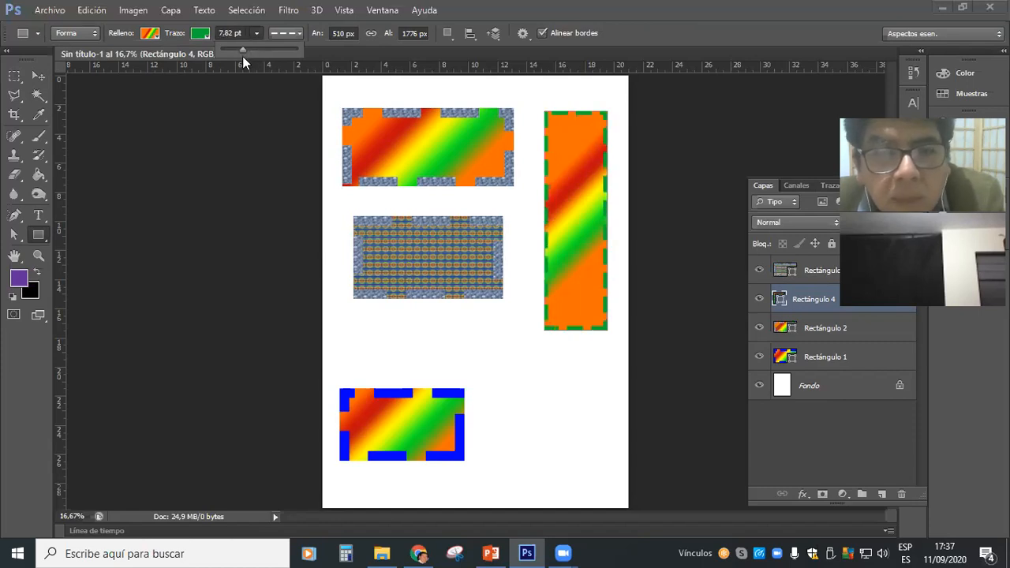
left_click(294, 35)
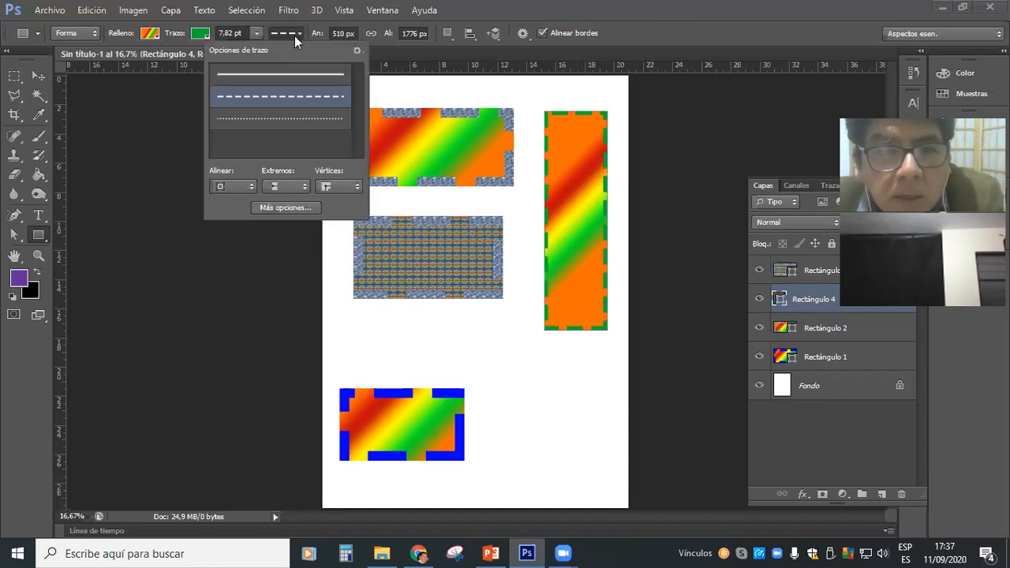
left_click(269, 76)
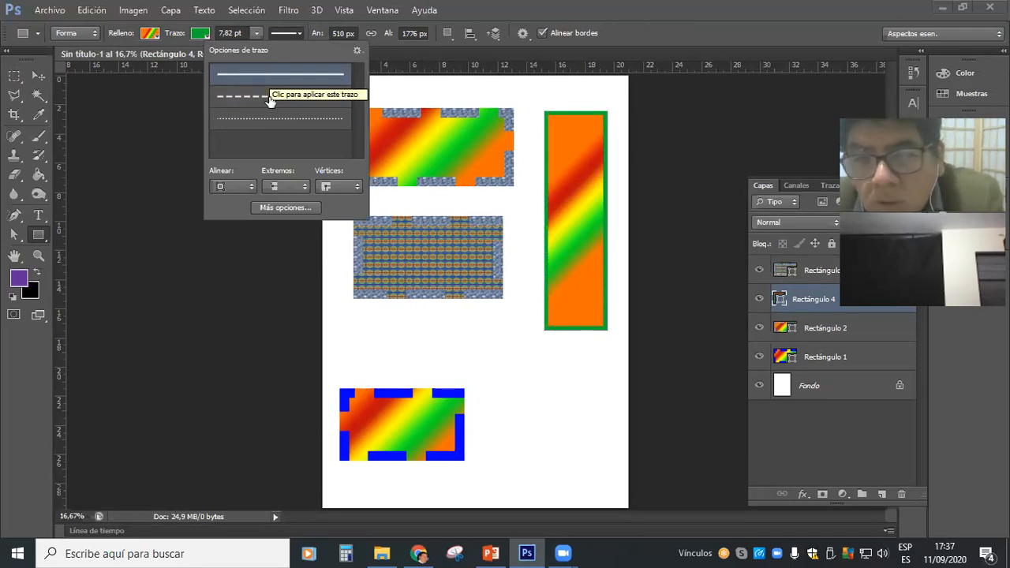
left_click(270, 98)
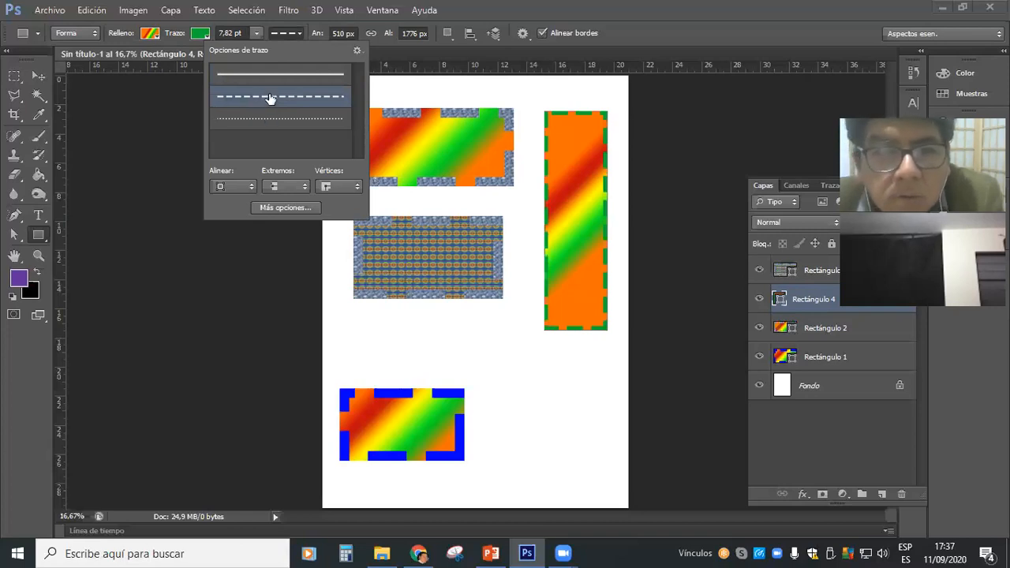
left_click(272, 78)
left_click(273, 101)
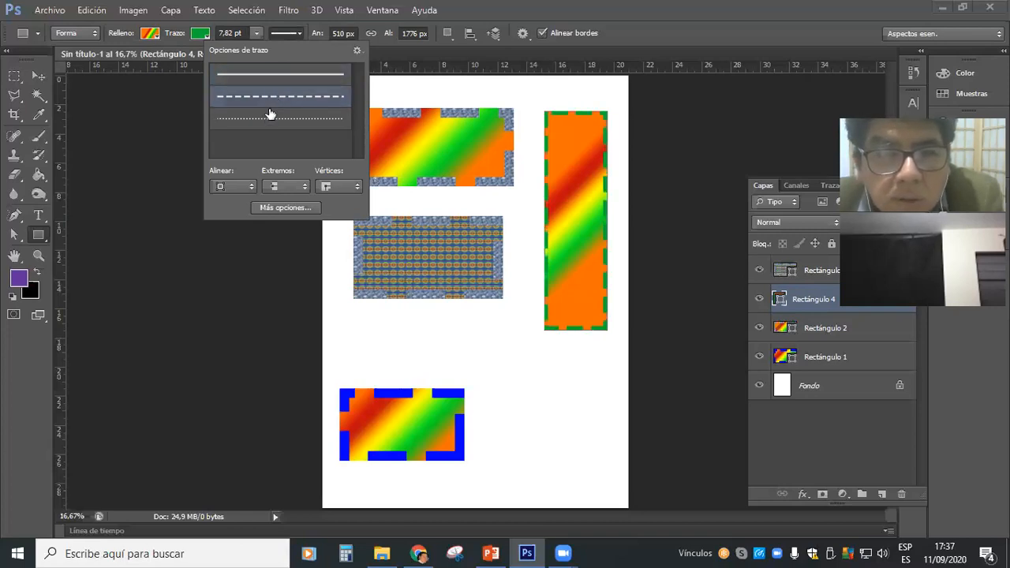
left_click(267, 124)
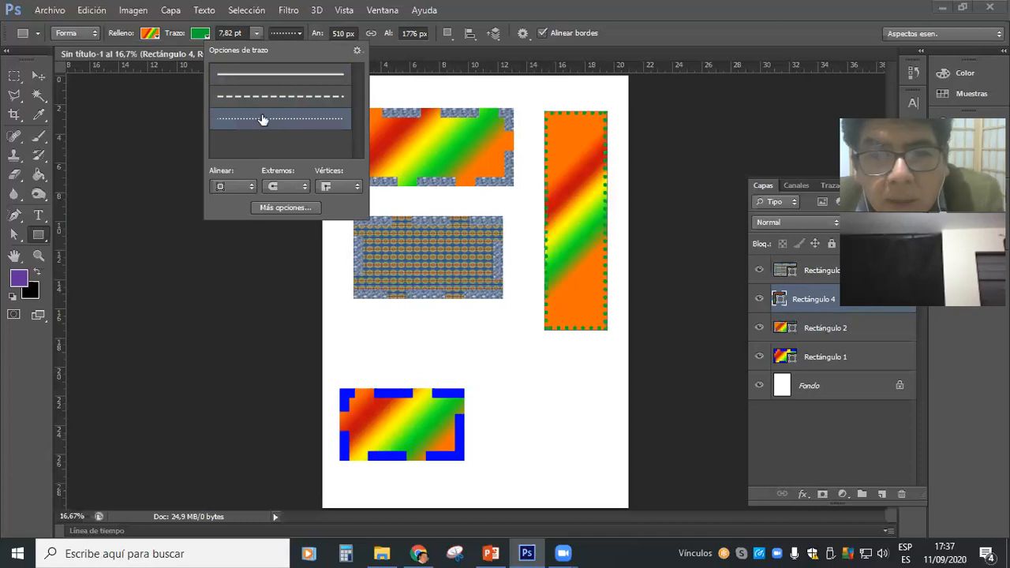
left_click(273, 76)
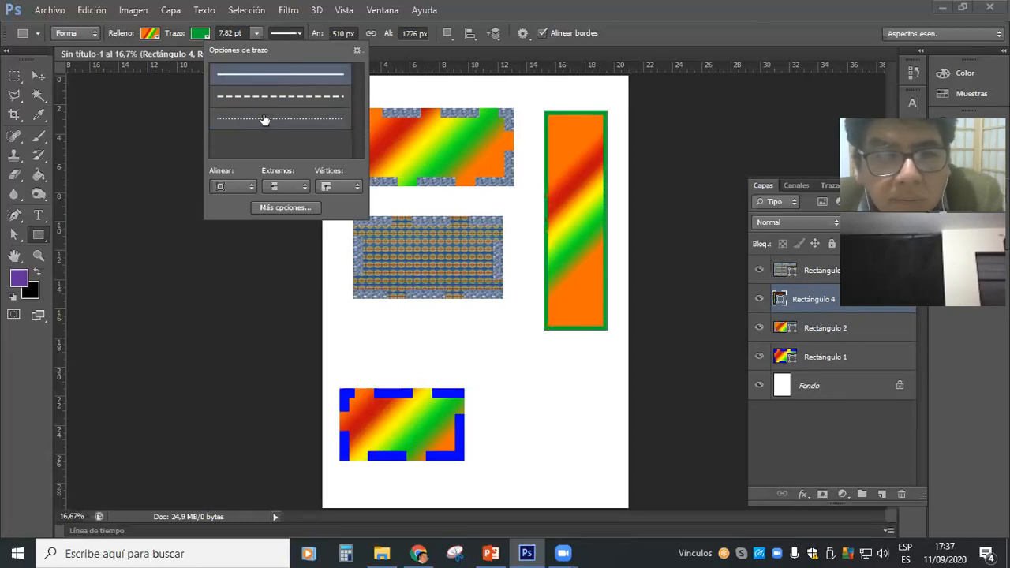
Examine the alignment, end cap and corner choices available for the tall rectangle's stroke.
left_click(251, 186)
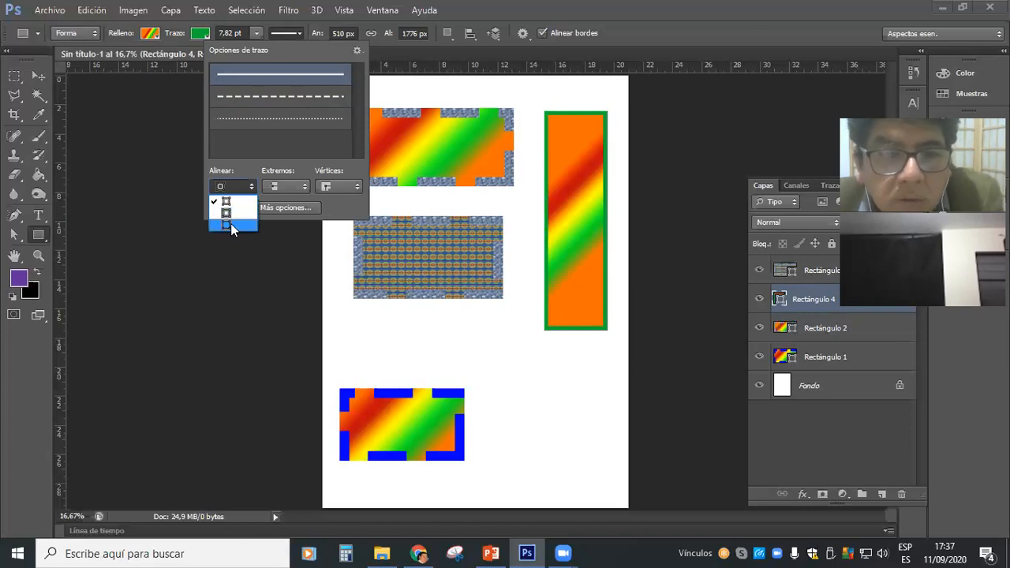
left_click(284, 187)
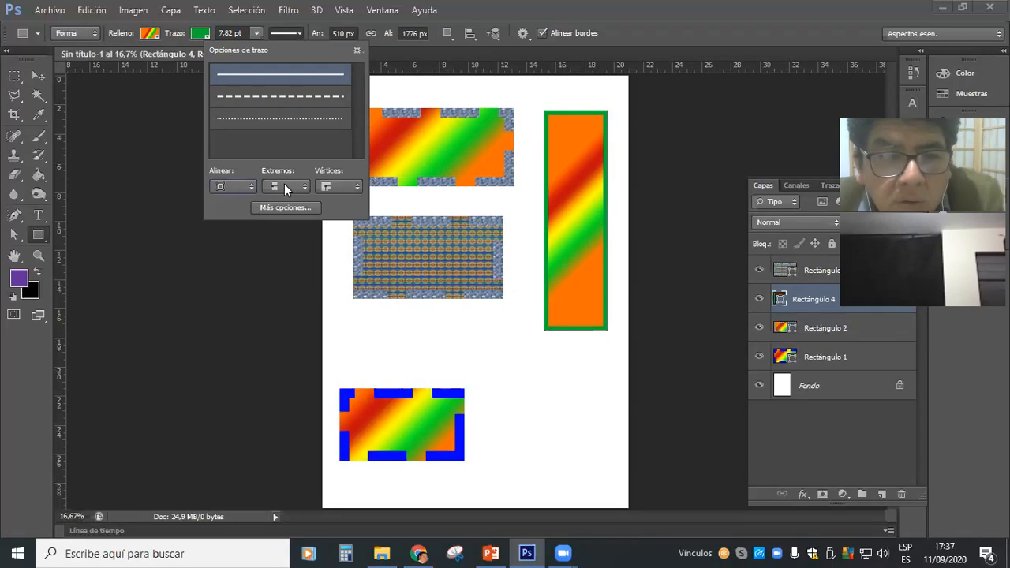
left_click(284, 187)
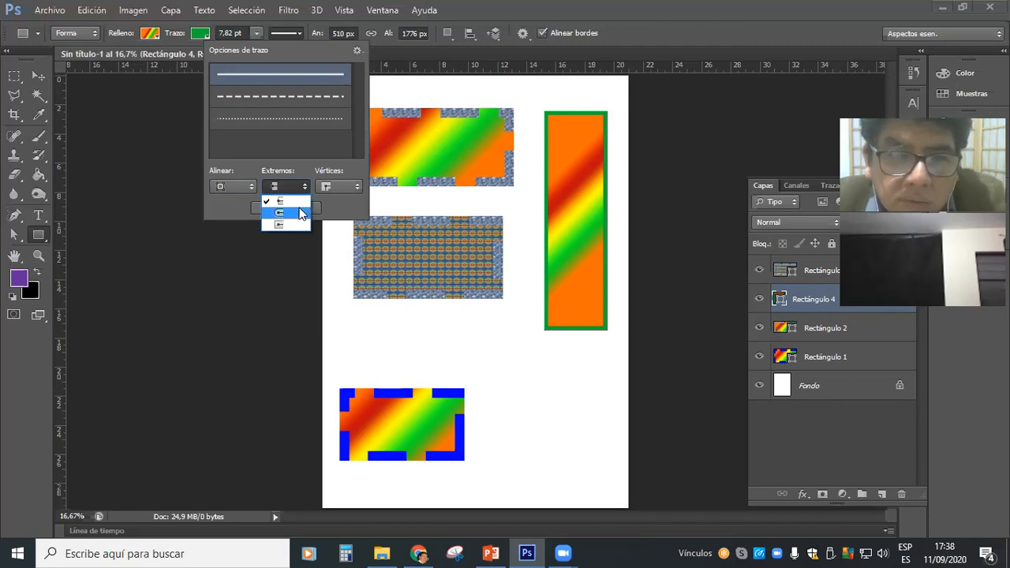
left_click(338, 188)
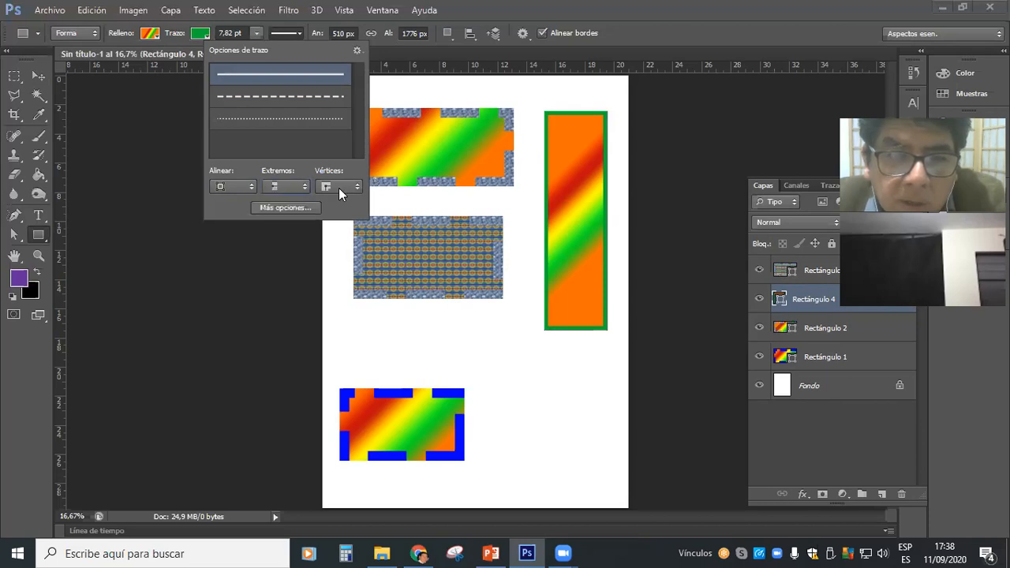
left_click(338, 188)
left_click(337, 188)
Give the tall rectangle's stroke the dashed line style and open its detailed stroke settings, keeping the dashed preset.
left_click(288, 98)
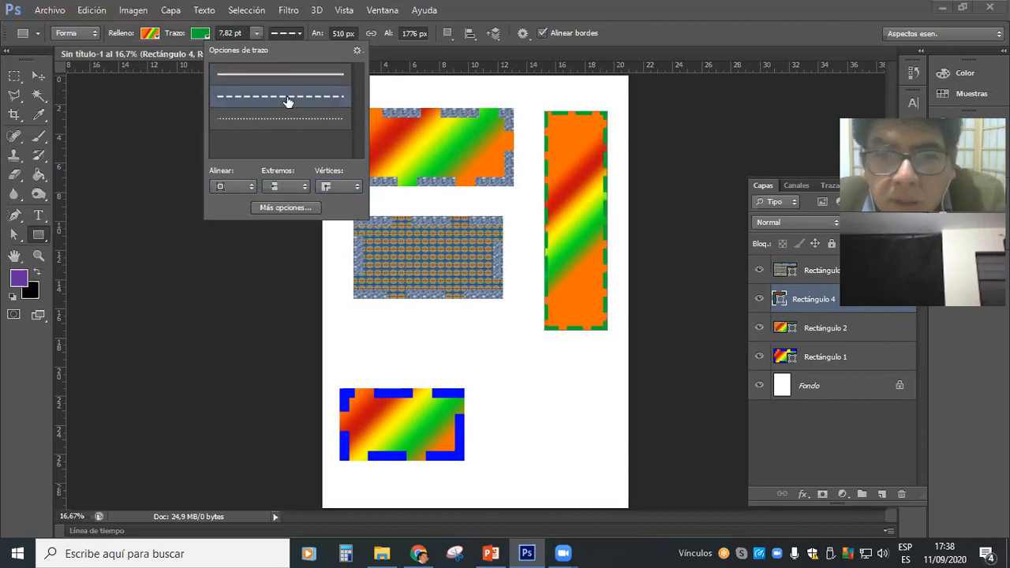
left_click(285, 208)
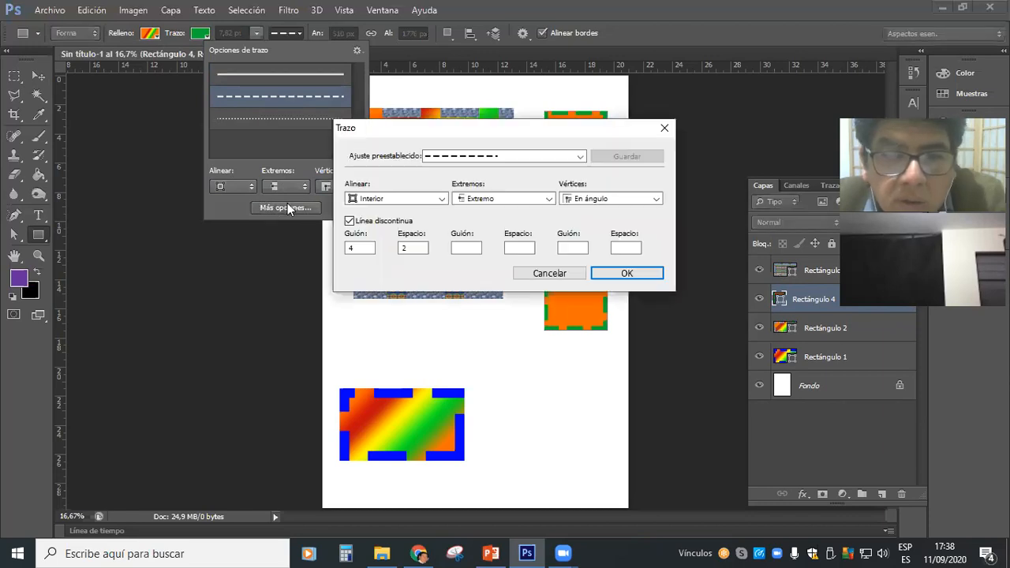
left_click_drag(462, 127, 465, 269)
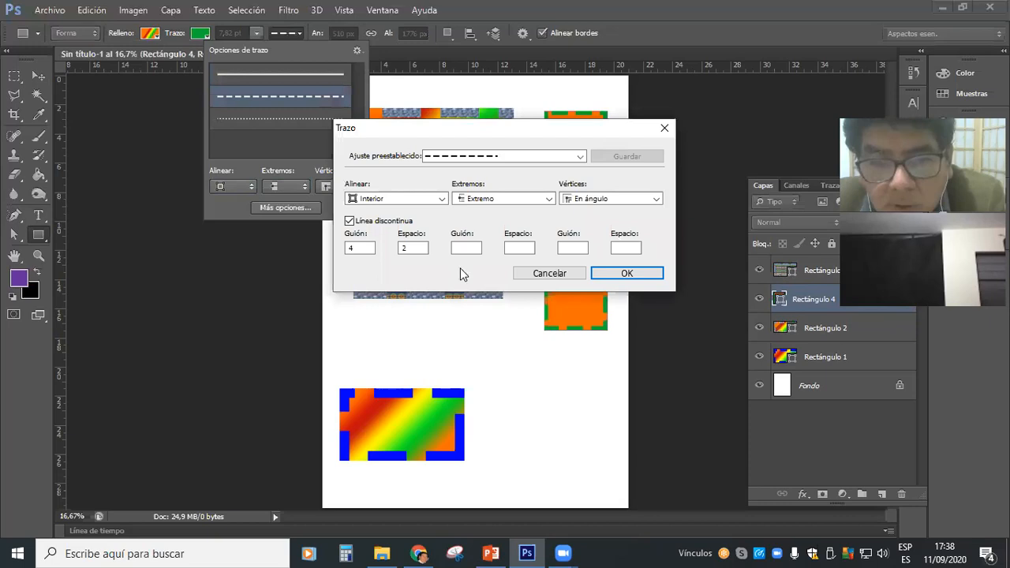
left_click(482, 300)
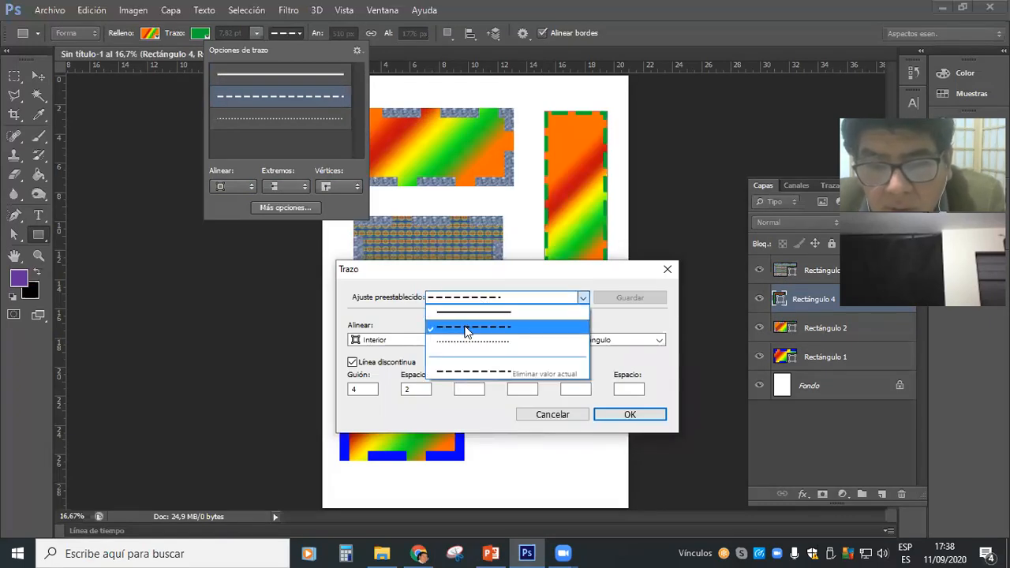
left_click(465, 328)
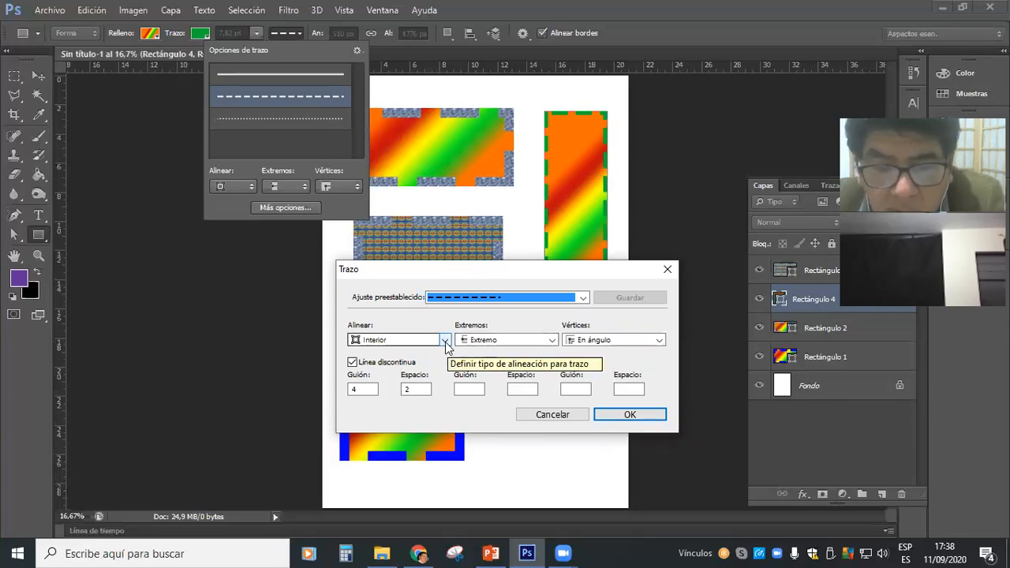
Review the alignment, cap and corner choices in the stroke settings, keeping Interior, Extremo and En ángulo.
left_click(445, 340)
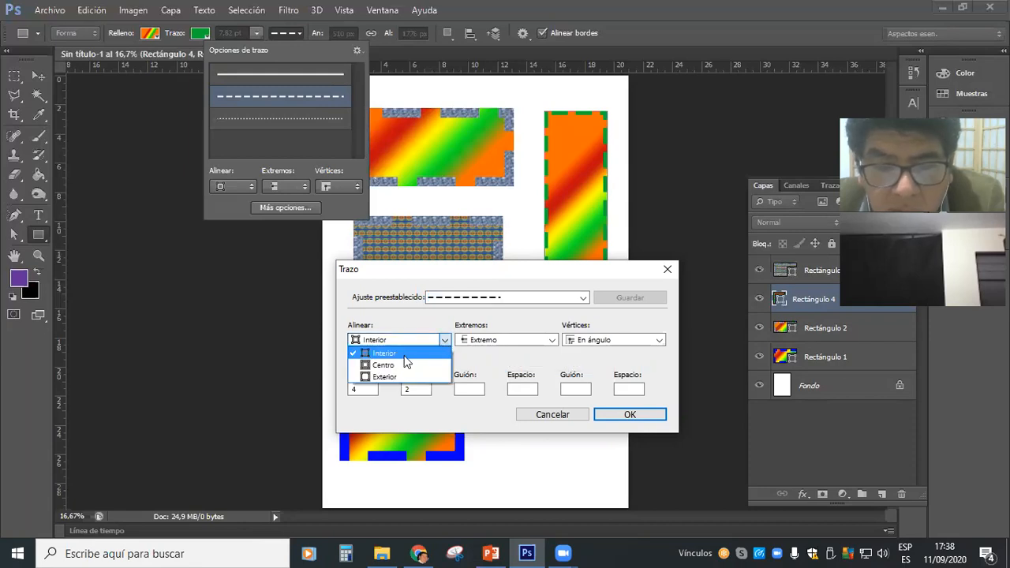
left_click(427, 352)
left_click(477, 339)
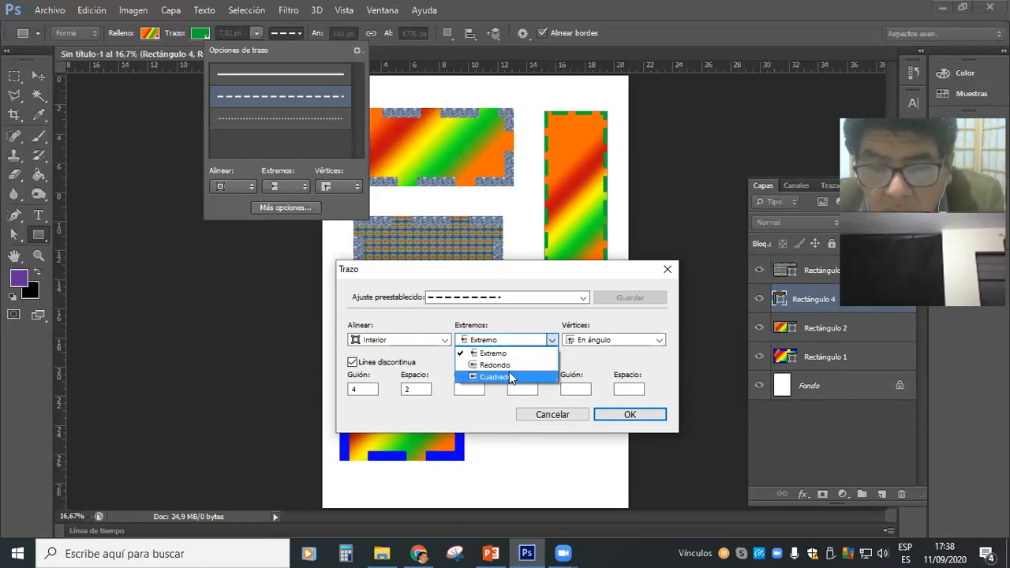
left_click(598, 342)
left_click(597, 342)
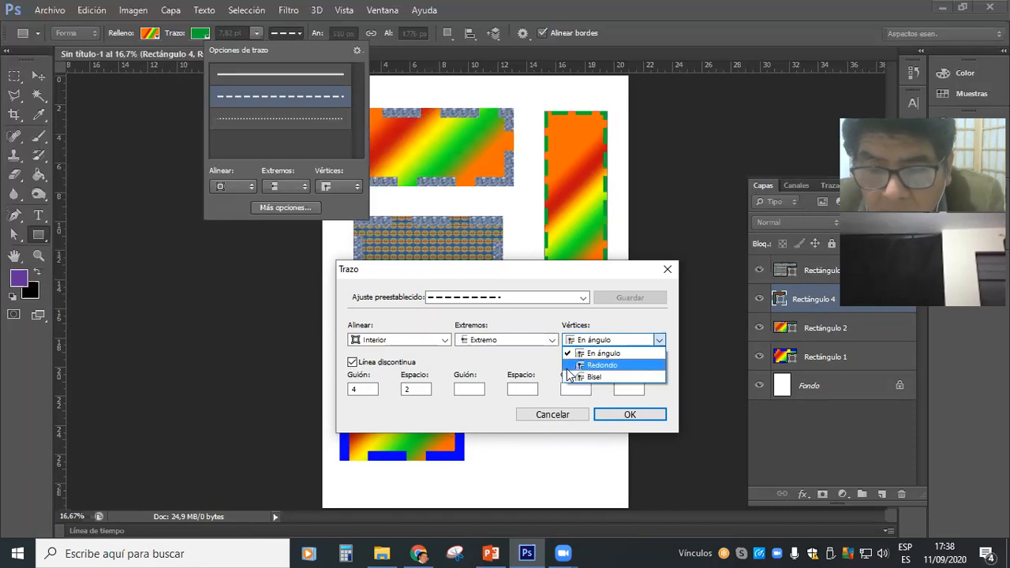
left_click(578, 344)
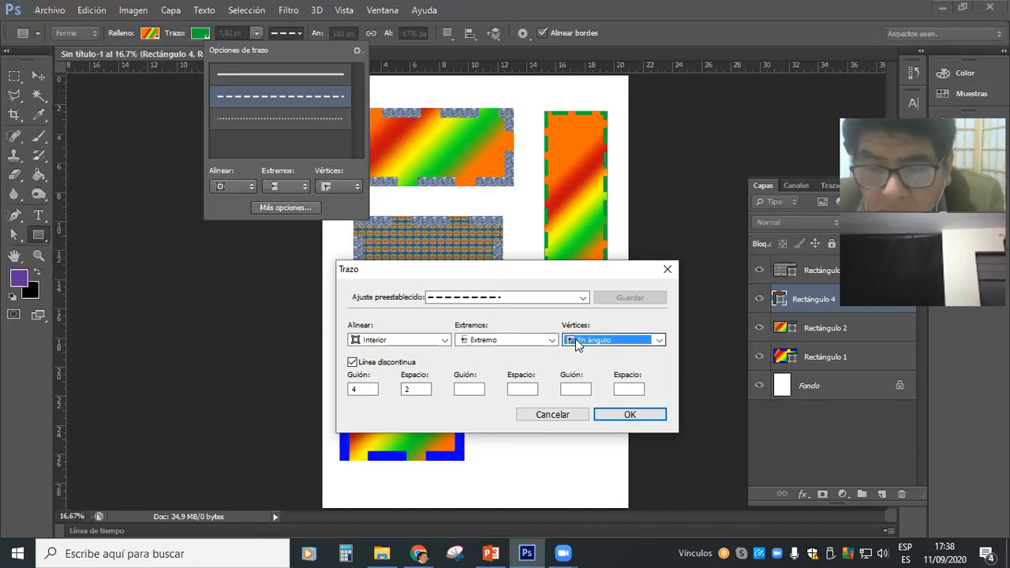
Switch the dashed line off and on again, and set its first dash length to 2.
left_click(377, 364)
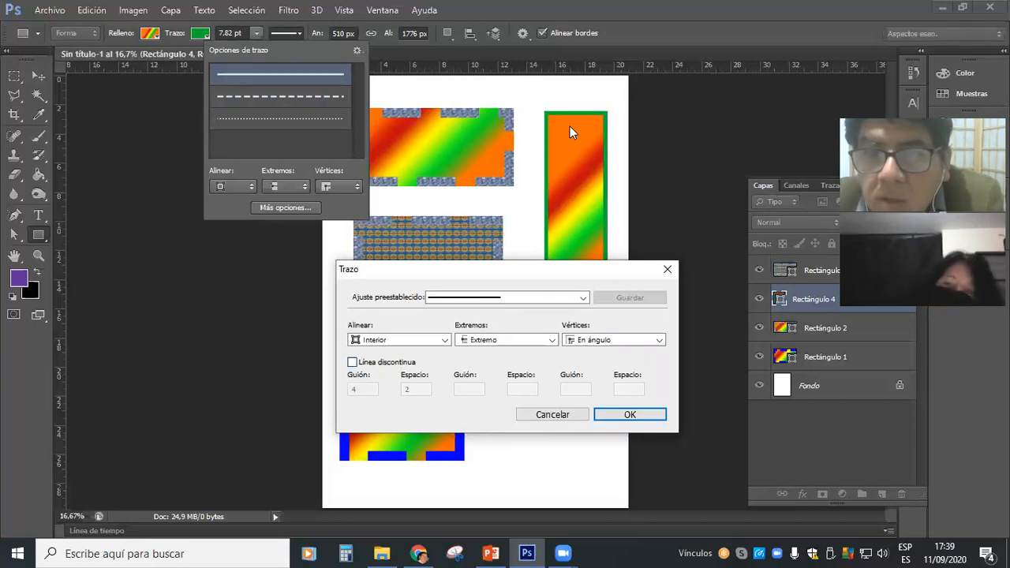
left_click(372, 364)
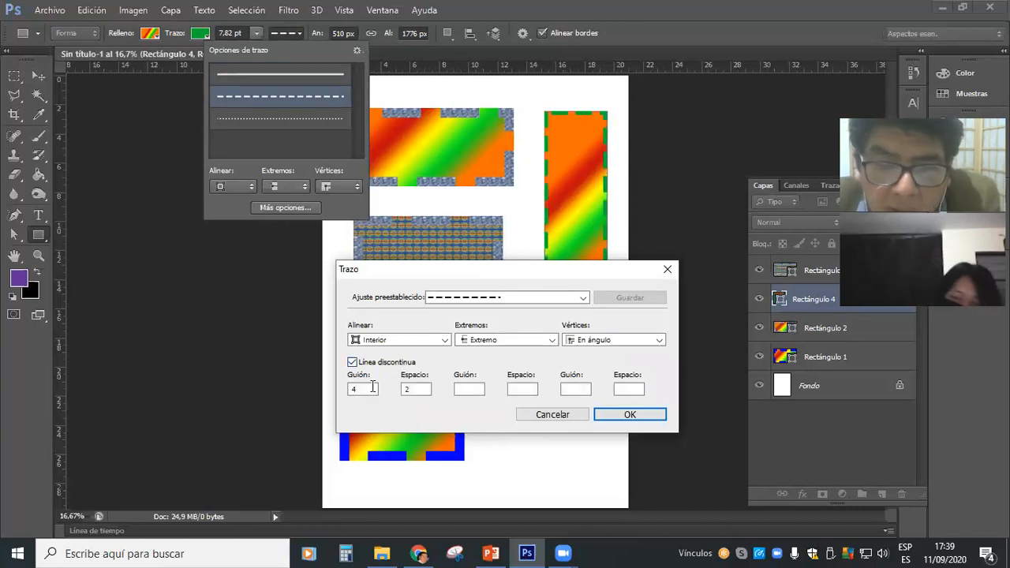
left_click_drag(364, 390, 345, 395)
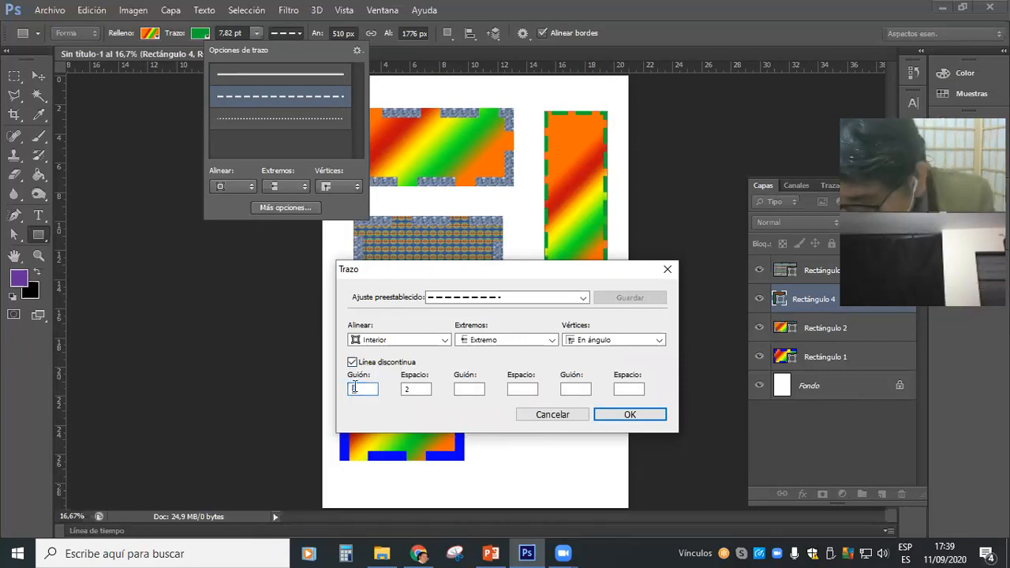
type("2")
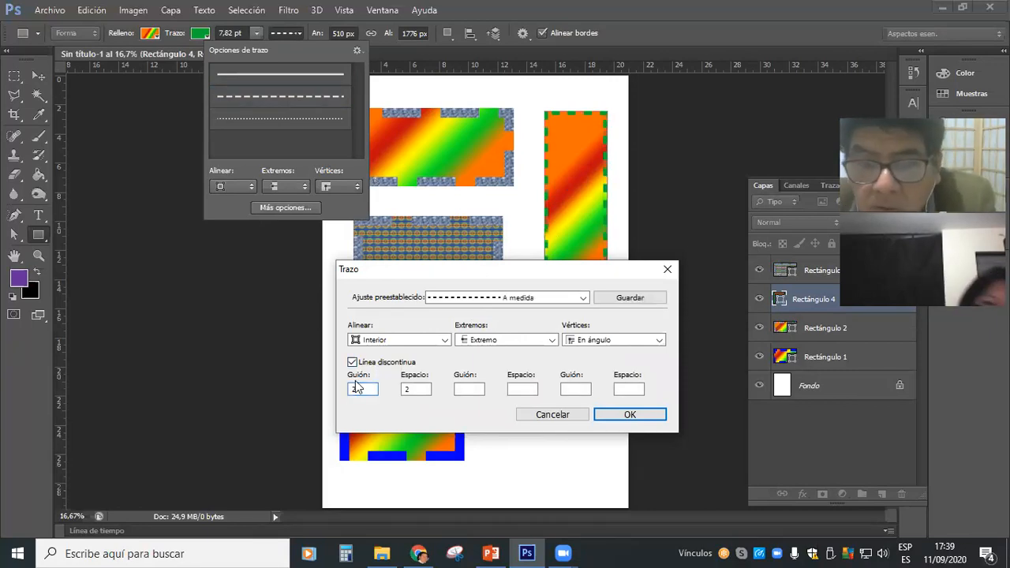
Try values of 2 and 1 for the first gap of the dashed stroke, ending with 10.
left_click(408, 390)
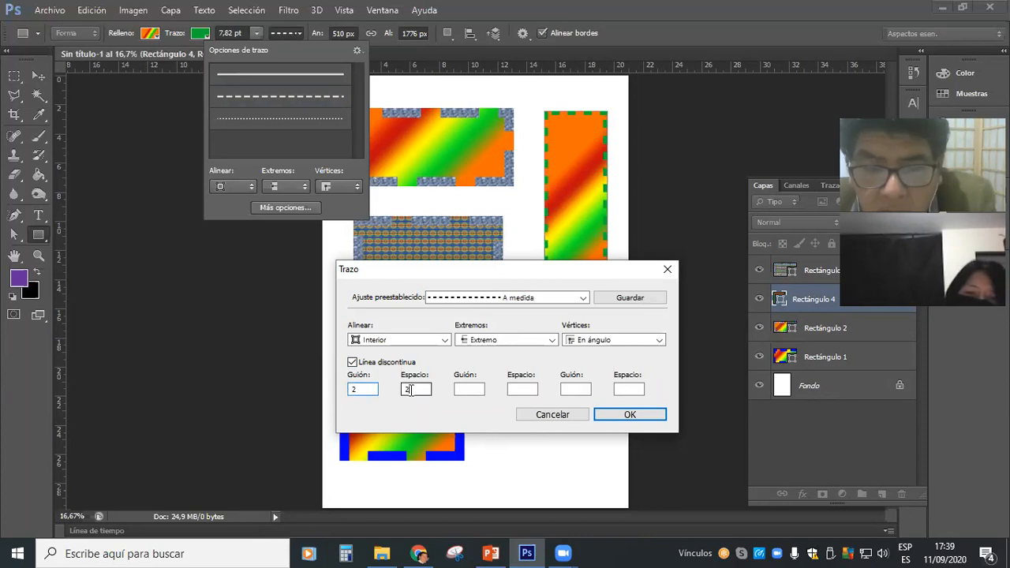
type("2")
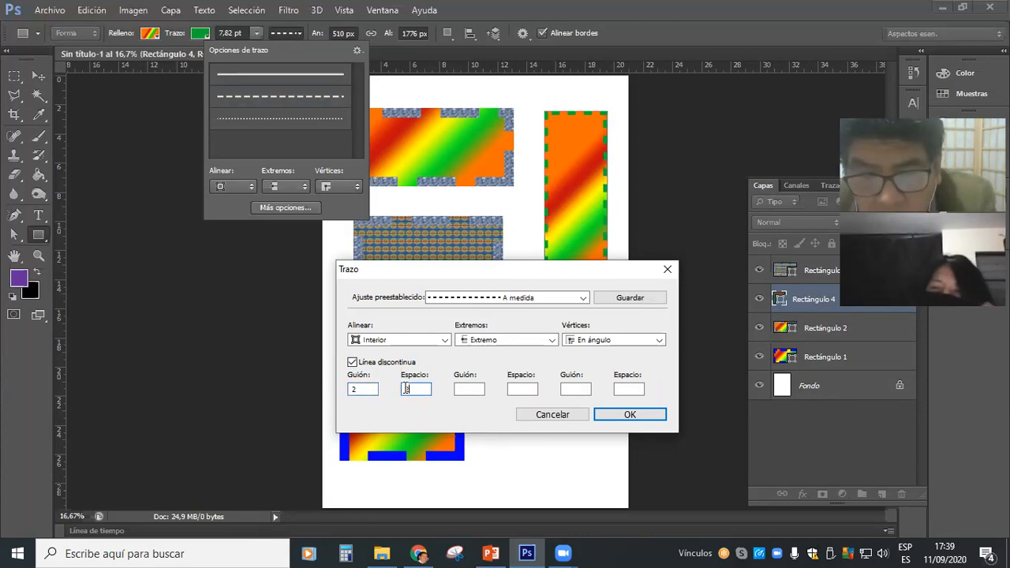
left_click_drag(407, 389, 399, 393)
type("1")
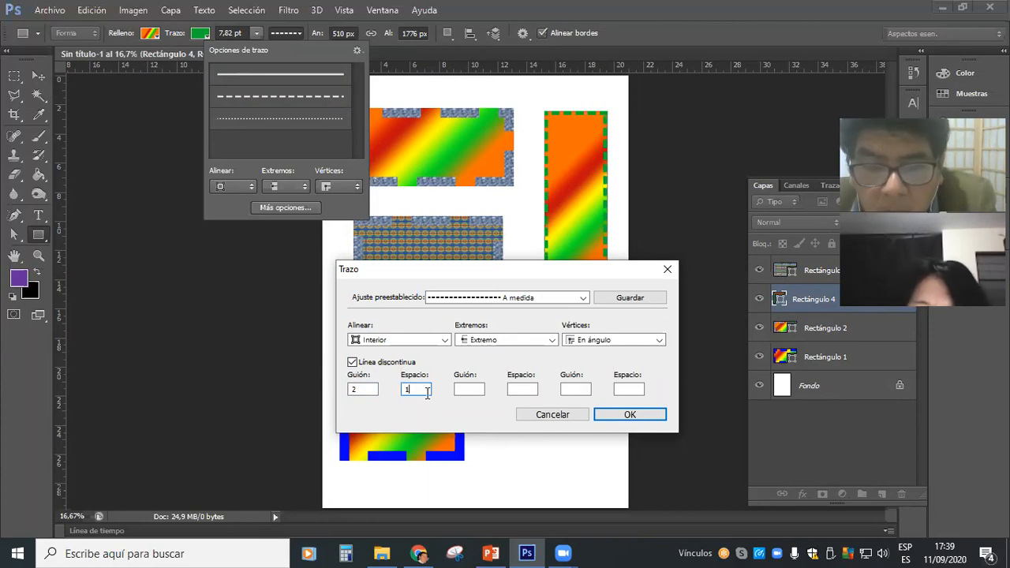
left_click_drag(409, 388, 399, 391)
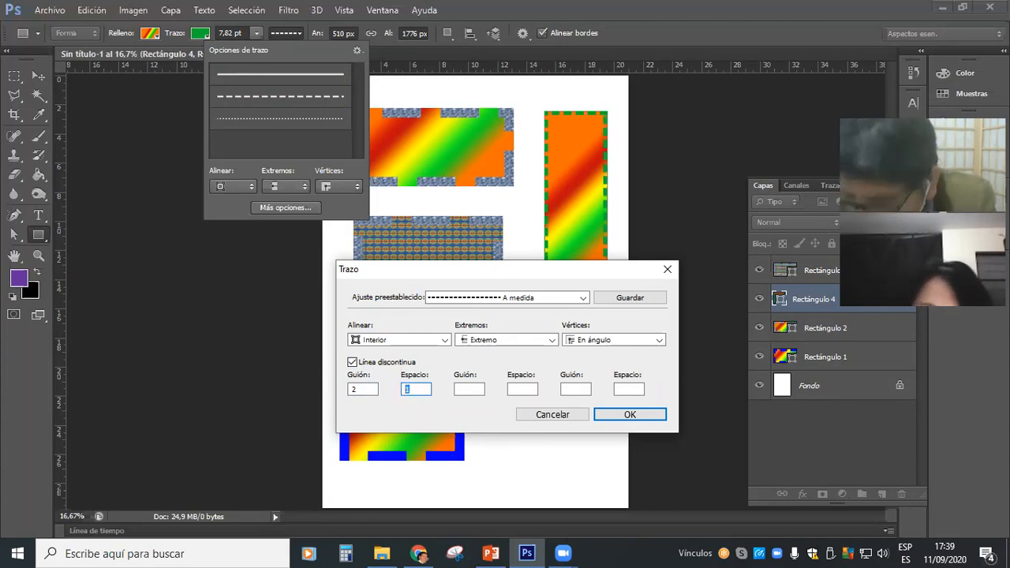
type("10")
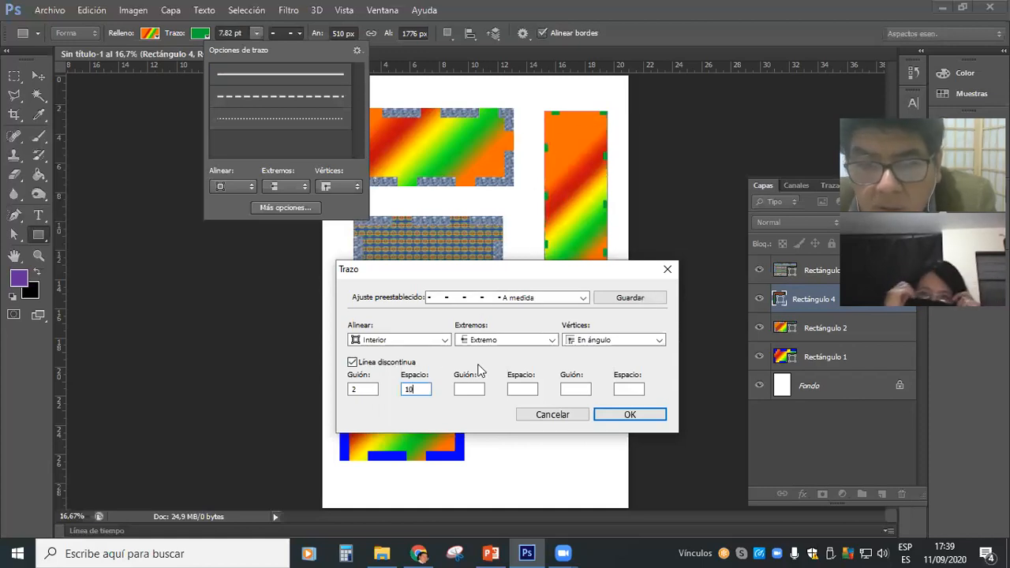
Set the second dash and gap to 1 and 1, and the third dash and gap to 2 and 1.
left_click(462, 387)
type("1")
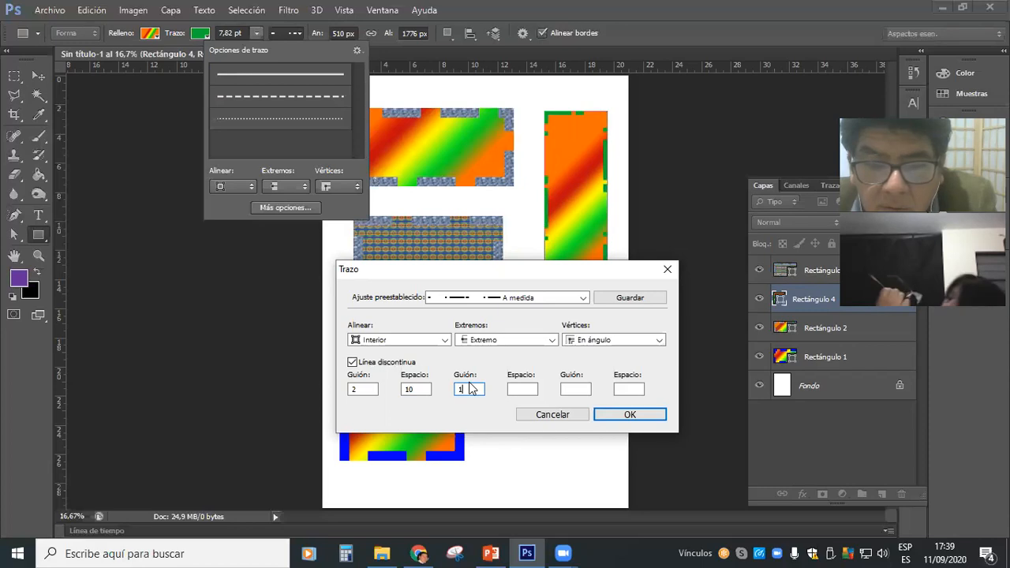
left_click(516, 388)
type("1")
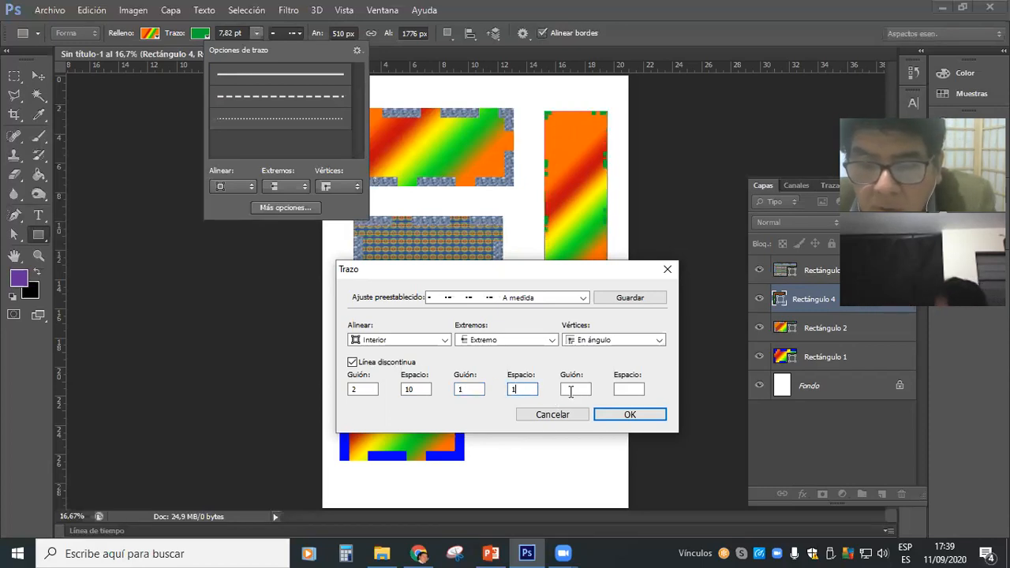
left_click(575, 389)
type("2")
left_click(620, 390)
type("1")
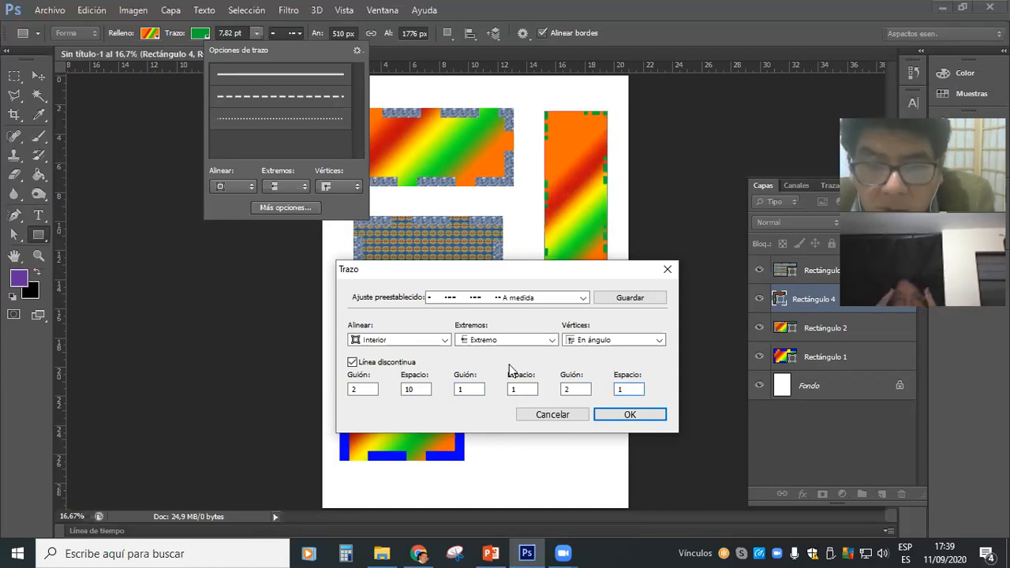
Set the first gap to 1 in the custom dash settings and recolor the tall rectangle's stroke solid blue.
left_click(422, 388)
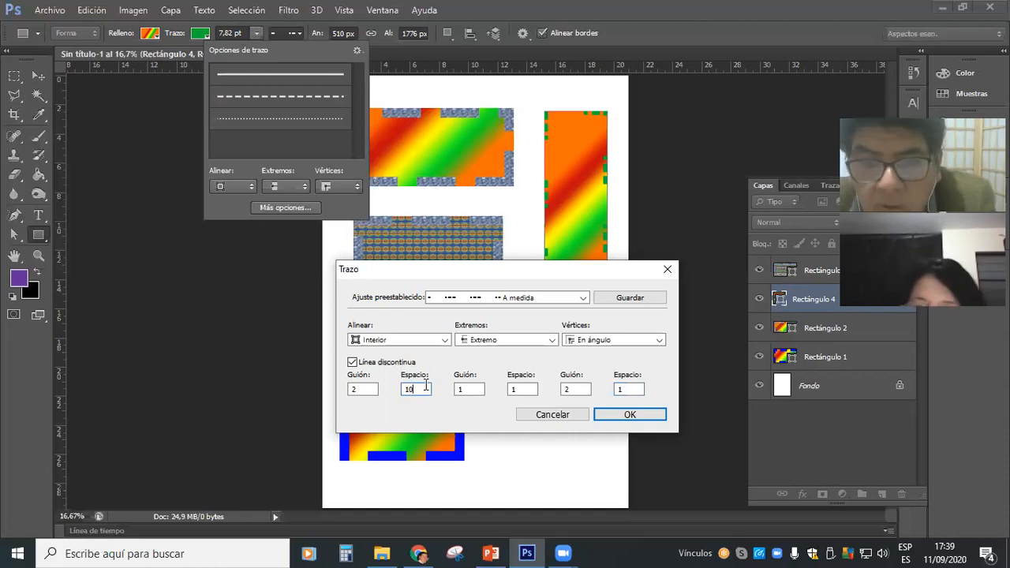
key("BackSpace")
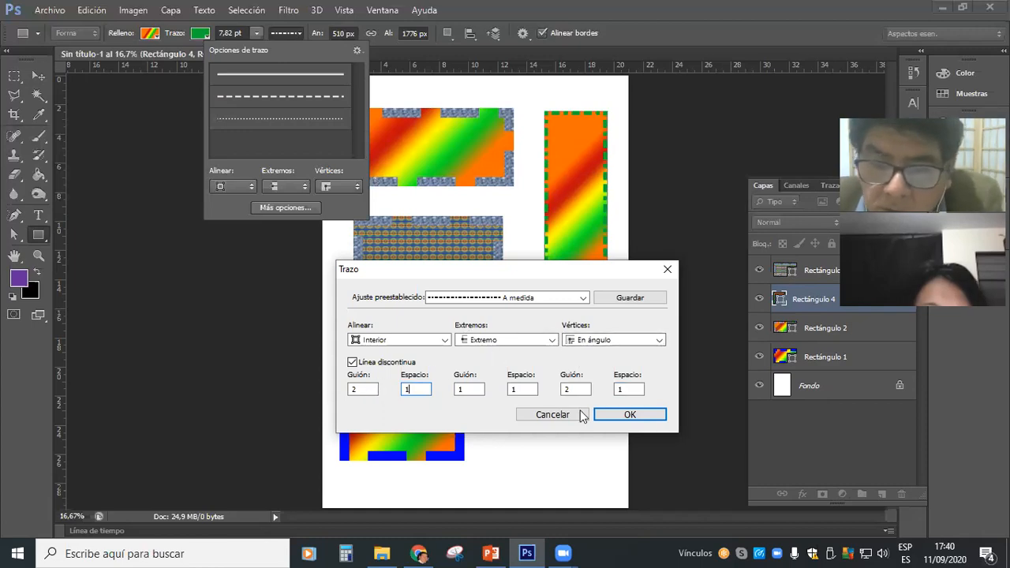
left_click(629, 415)
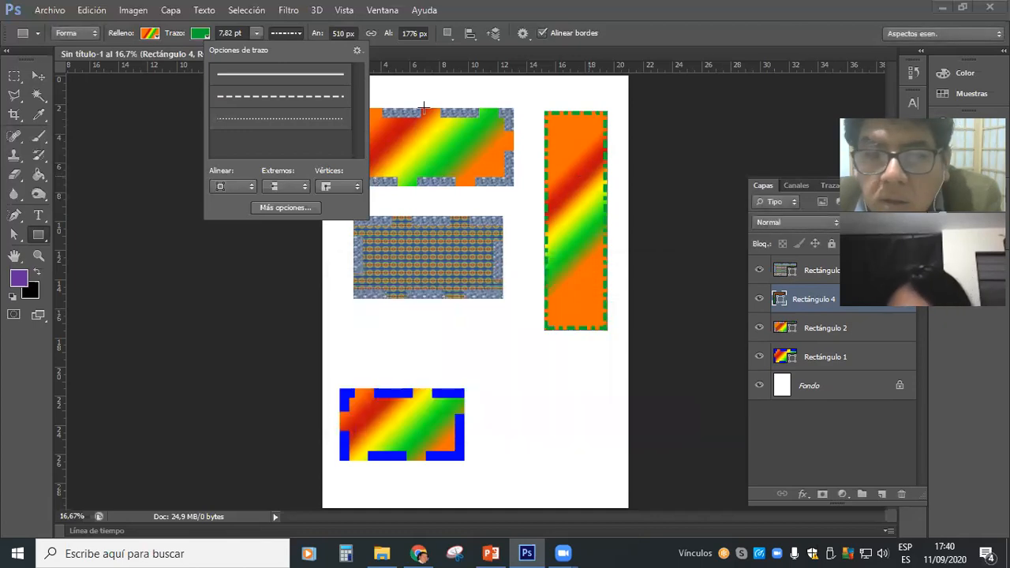
left_click(200, 36)
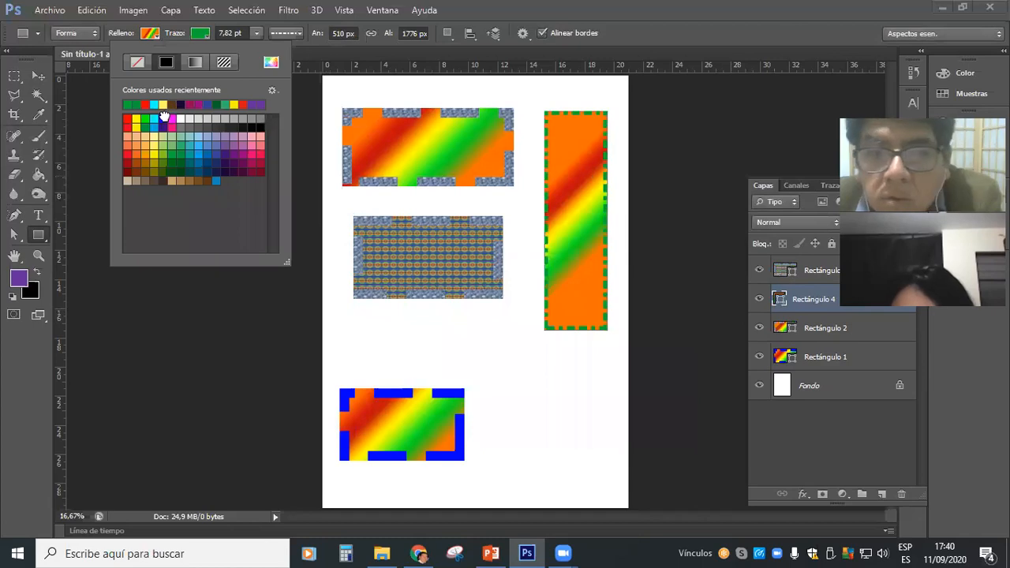
left_click(164, 117)
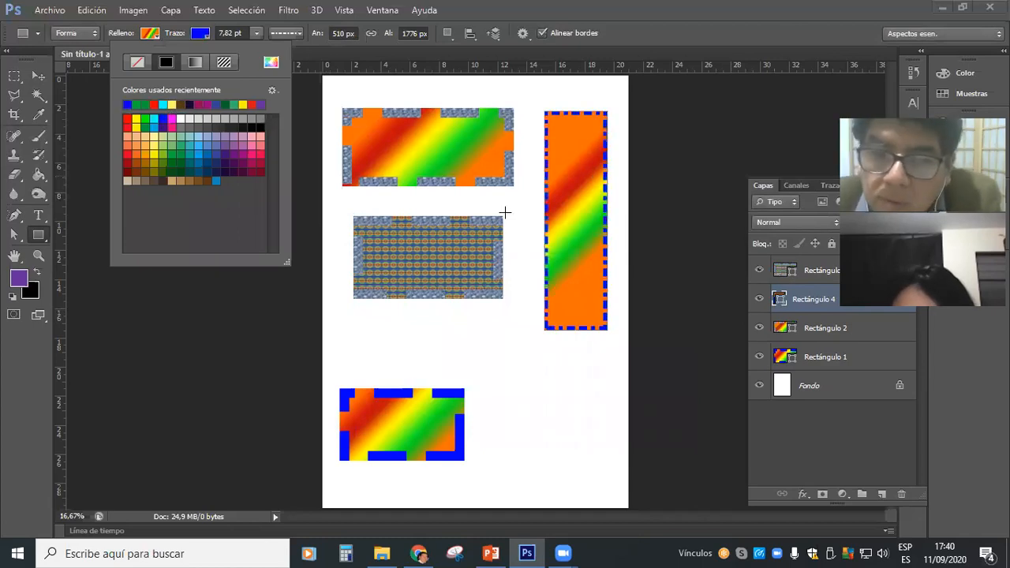